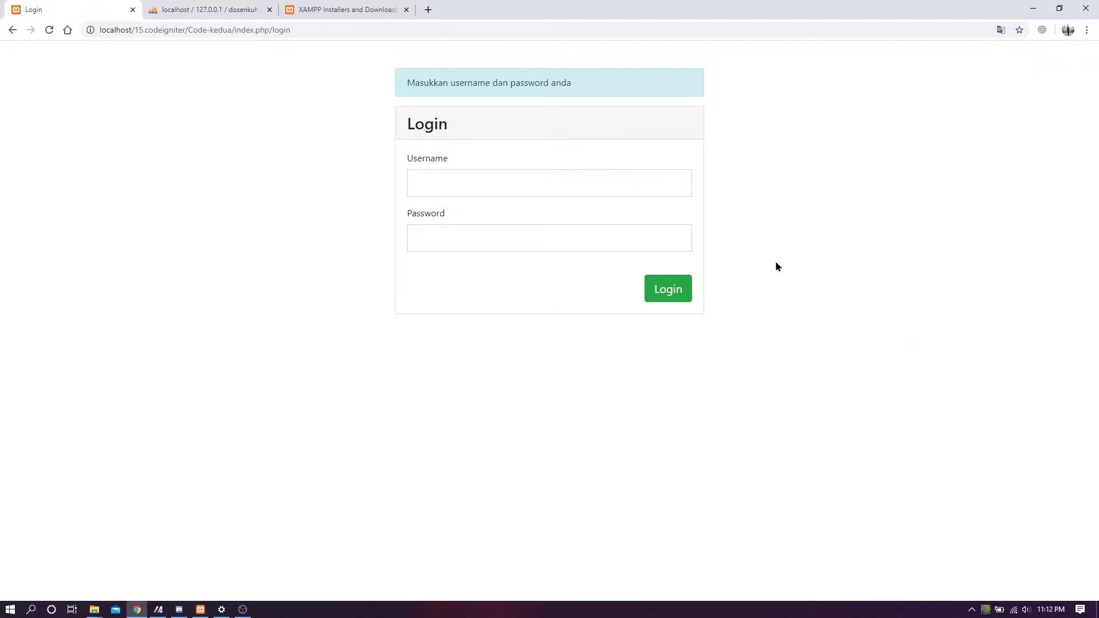
{"action": "left_click", "coordinate": [343, 10]}
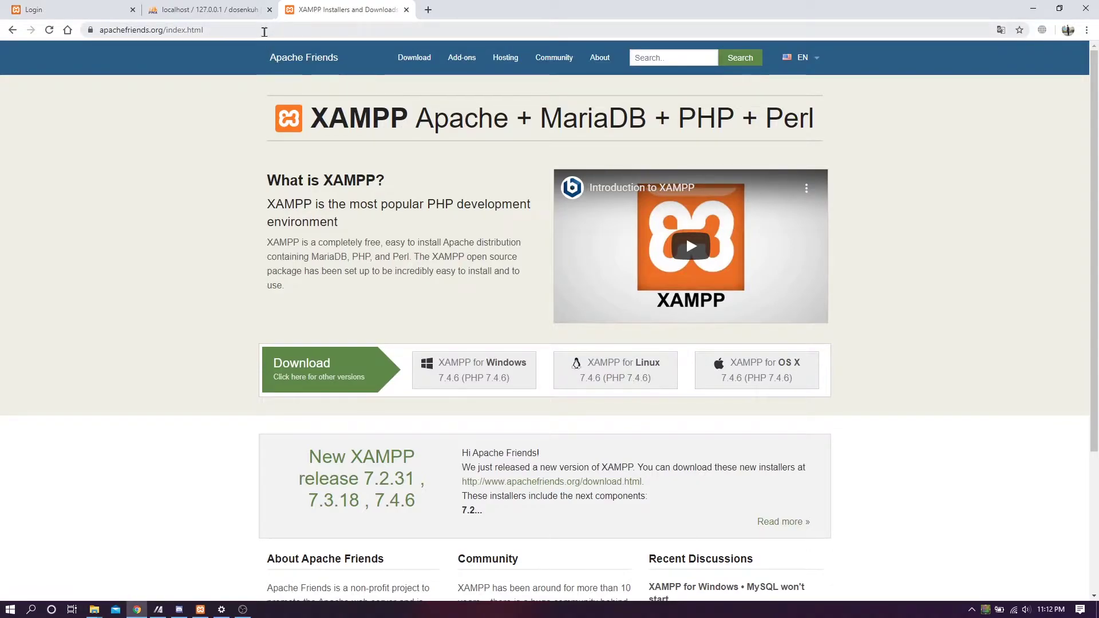
{"action": "scroll", "coordinate": [852, 336], "scroll_direction": "down", "scroll_amount": 2}
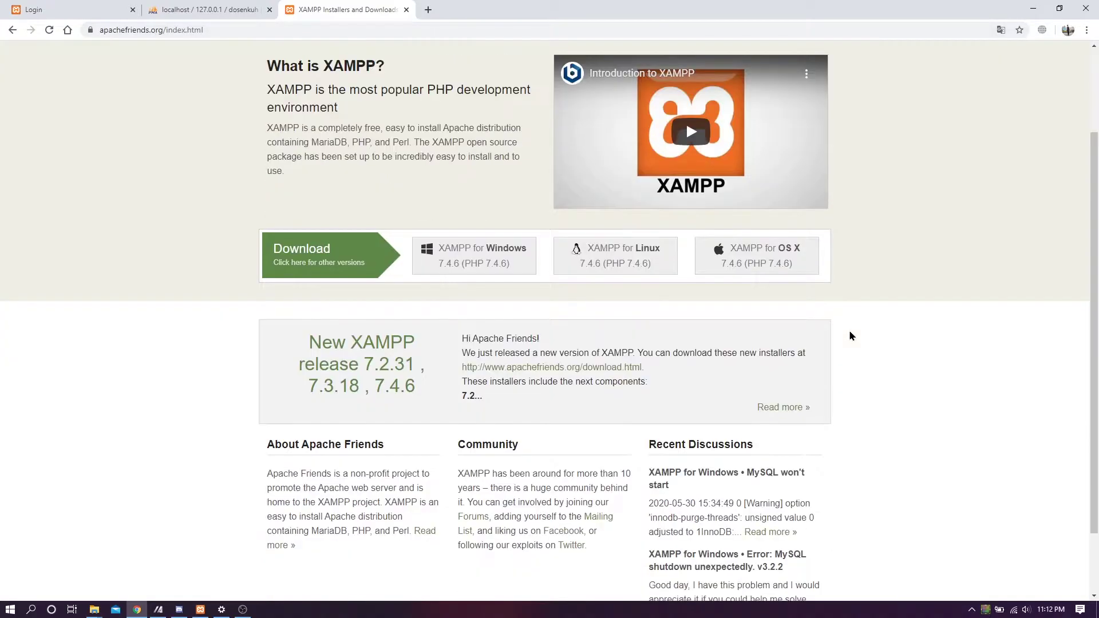
{"action": "scroll", "coordinate": [851, 336], "scroll_direction": "up", "scroll_amount": 2}
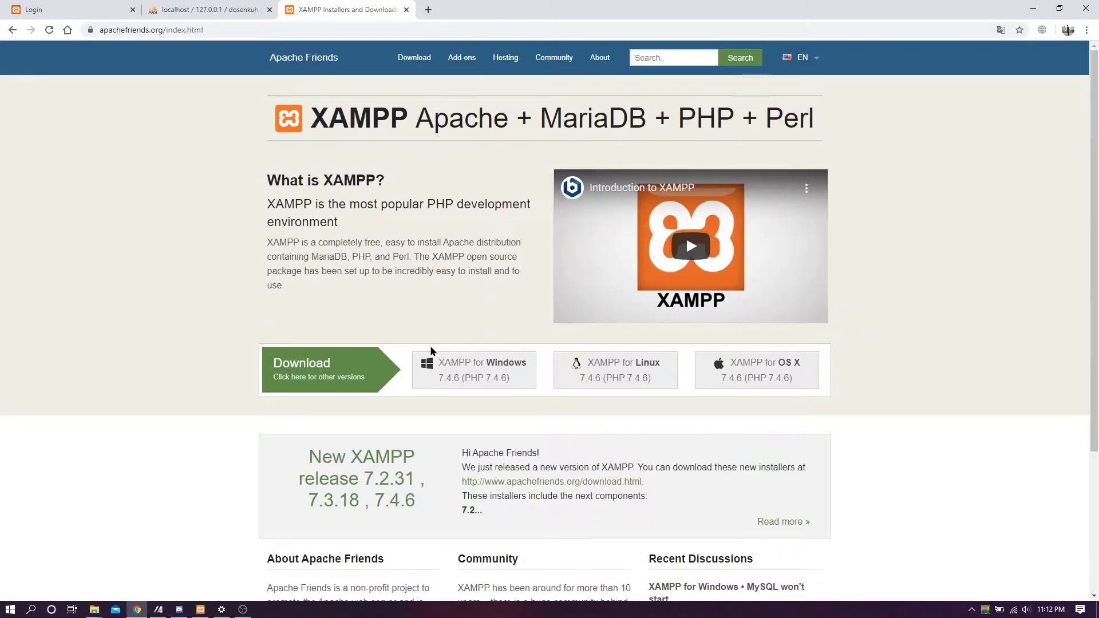
{"action": "scroll", "coordinate": [341, 371], "scroll_direction": "down", "scroll_amount": 3}
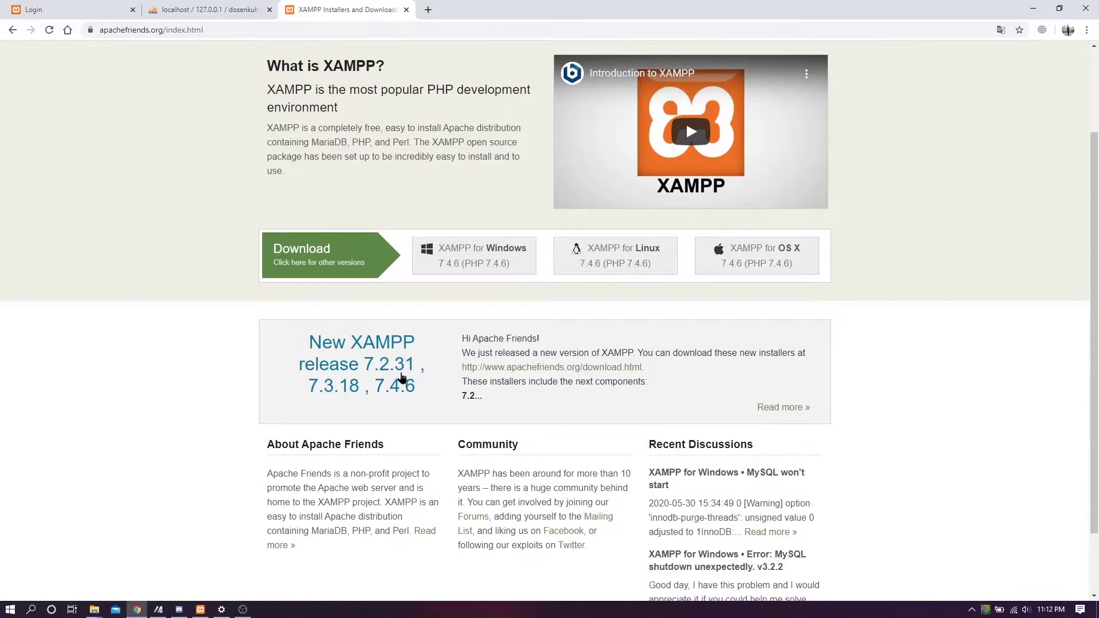
{"action": "scroll", "coordinate": [261, 375], "scroll_direction": "up", "scroll_amount": 3}
{"action": "scroll", "coordinate": [220, 371], "scroll_direction": "down", "scroll_amount": 3}
{"action": "scroll", "coordinate": [223, 371], "scroll_direction": "up", "scroll_amount": 3}
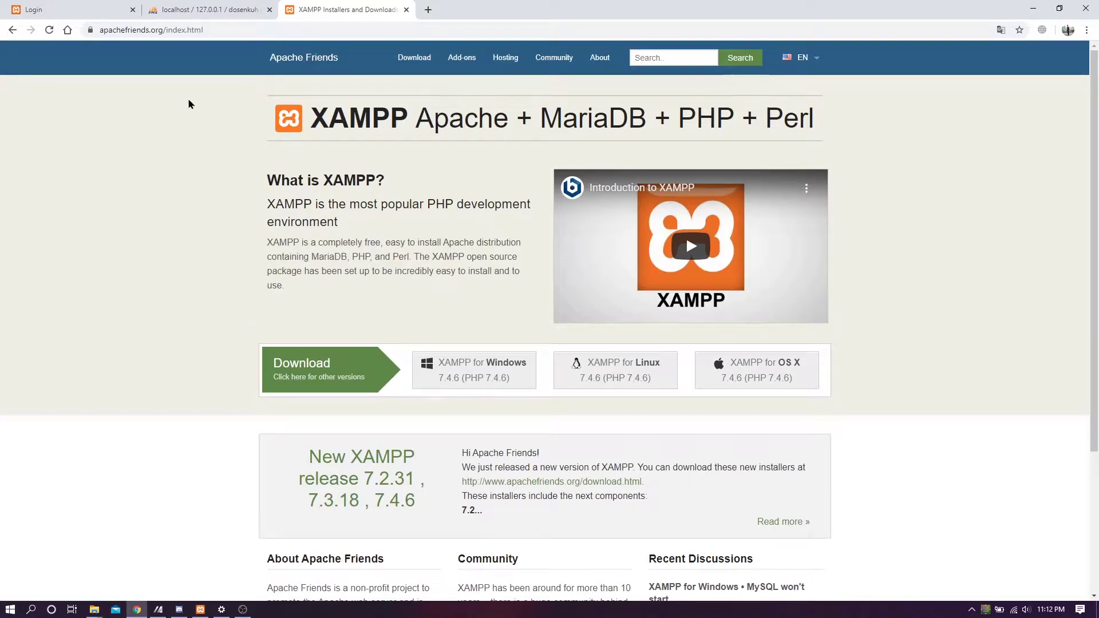
{"action": "left_click", "coordinate": [217, 6]}
{"action": "left_click", "coordinate": [115, 7]}
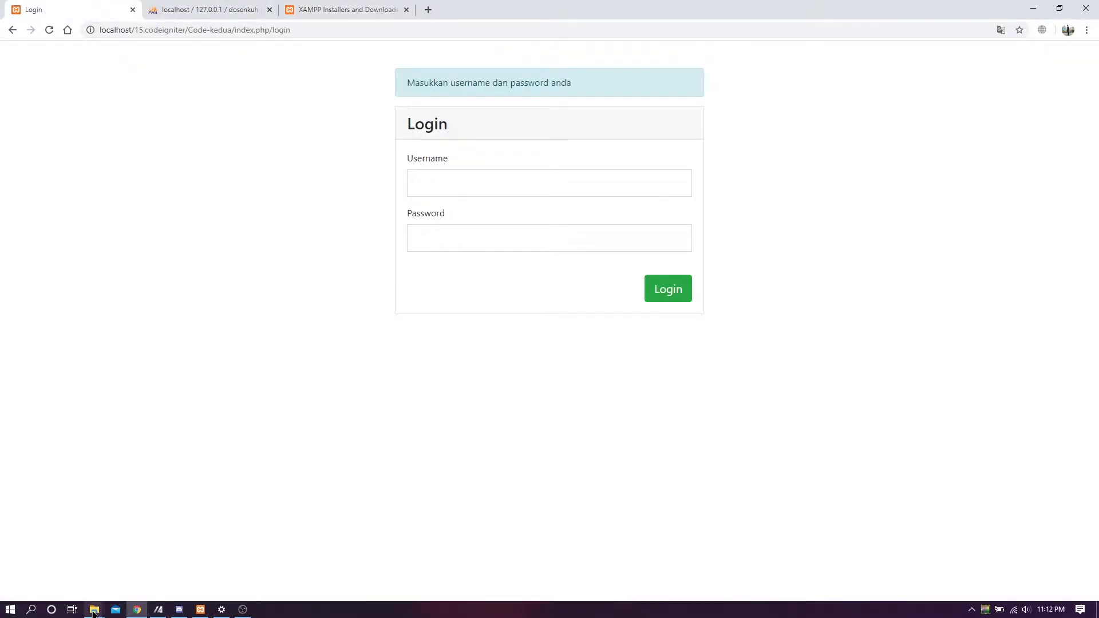
- Copy 15.codeigniter.rar from the Downloads\SYSTEM INFORMATION LECTURER APP folder
{"action": "mouse_move", "coordinate": [96, 611]}
{"action": "left_click", "coordinate": [186, 554]}
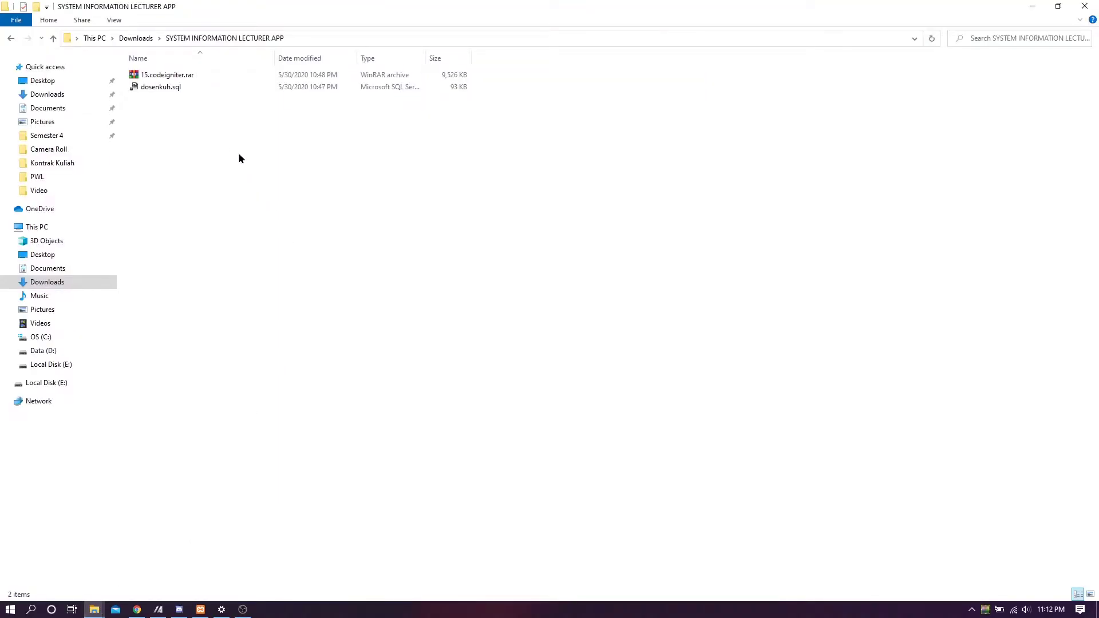
{"action": "left_click_drag", "start_coordinate": [175, 106], "coordinate": [172, 57]}
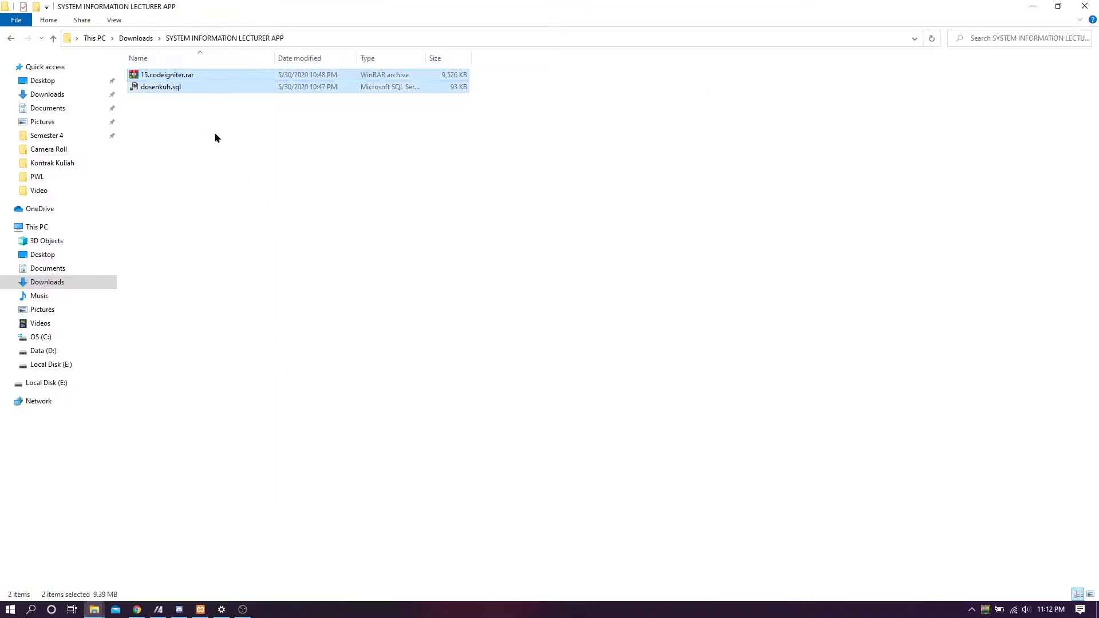
{"action": "left_click", "coordinate": [214, 135]}
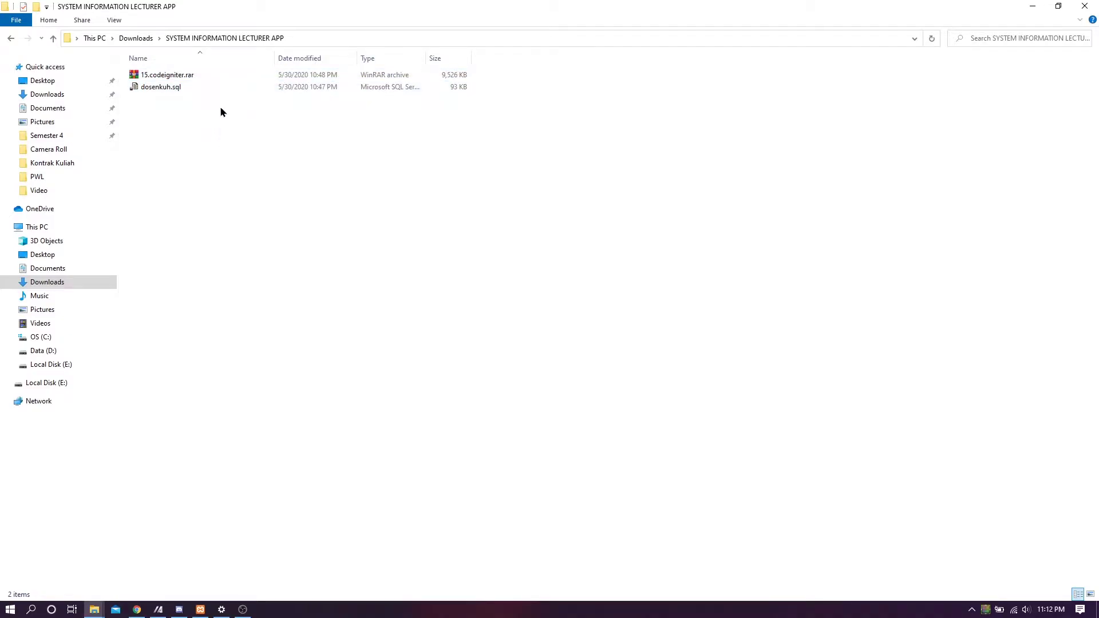
{"action": "left_click", "coordinate": [207, 81]}
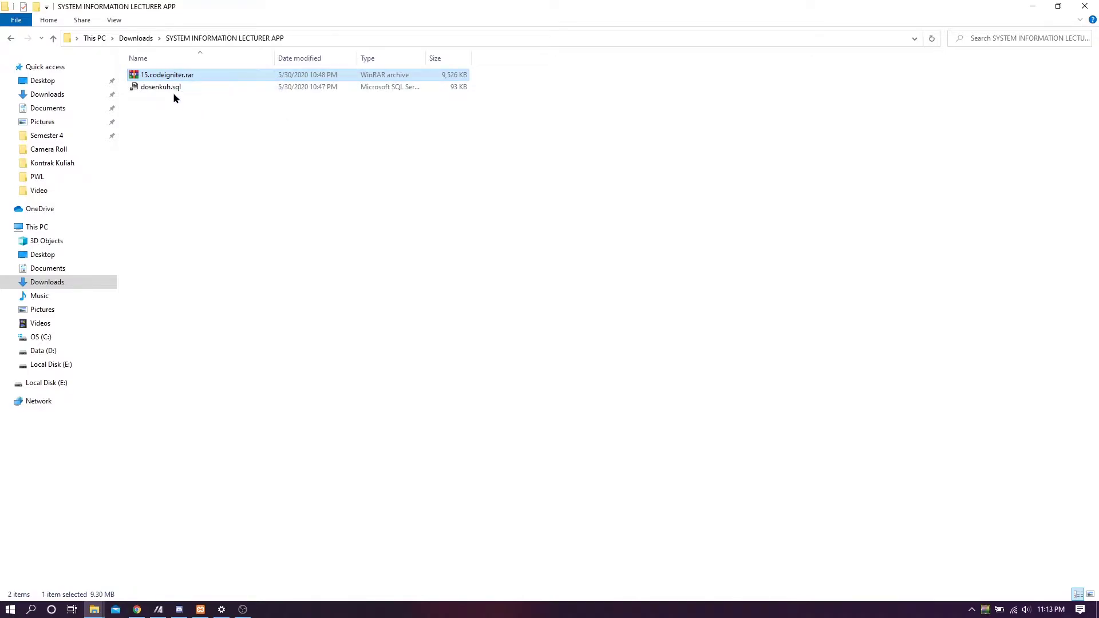
{"action": "right_click", "coordinate": [176, 79]}
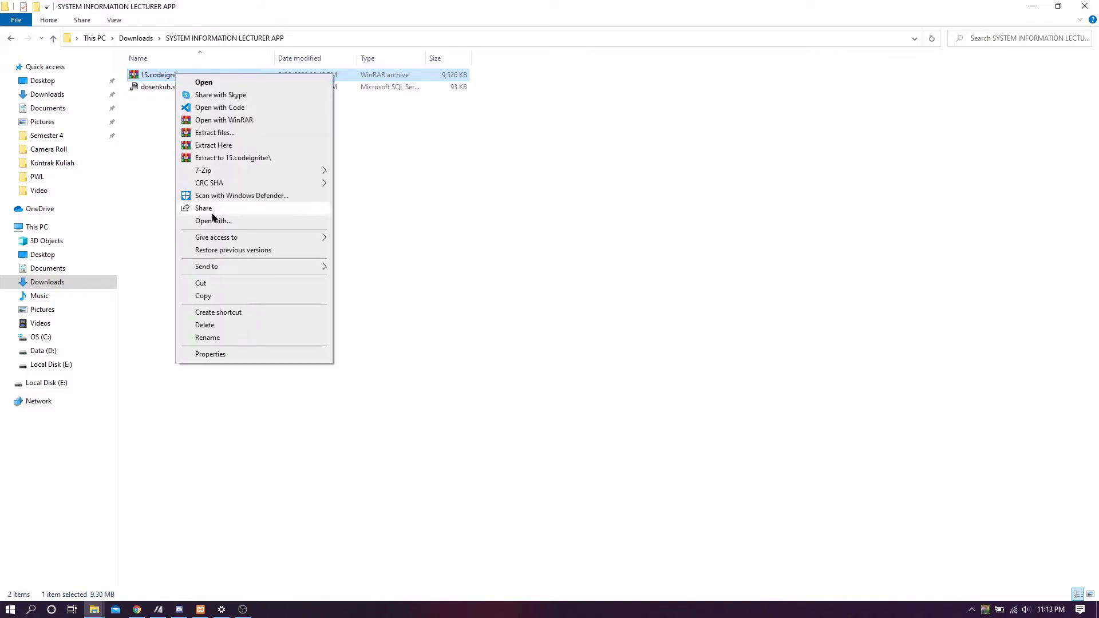
{"action": "left_click", "coordinate": [216, 296]}
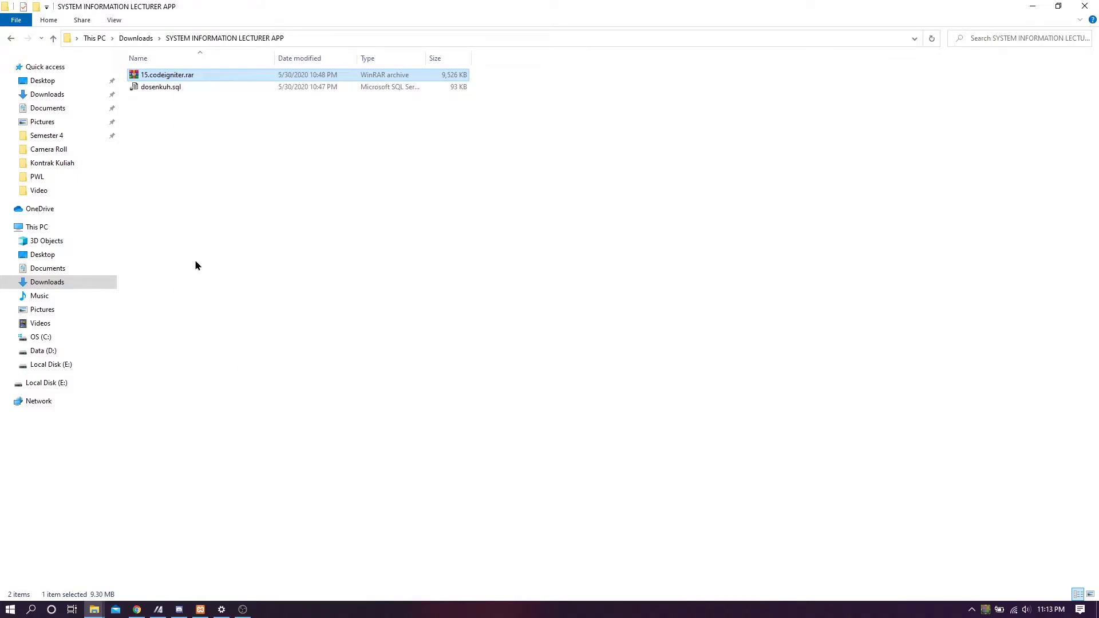
- Paste the 15.codeigniter.rar archive into C:\xampp\htdocs
{"action": "left_click", "coordinate": [69, 336]}
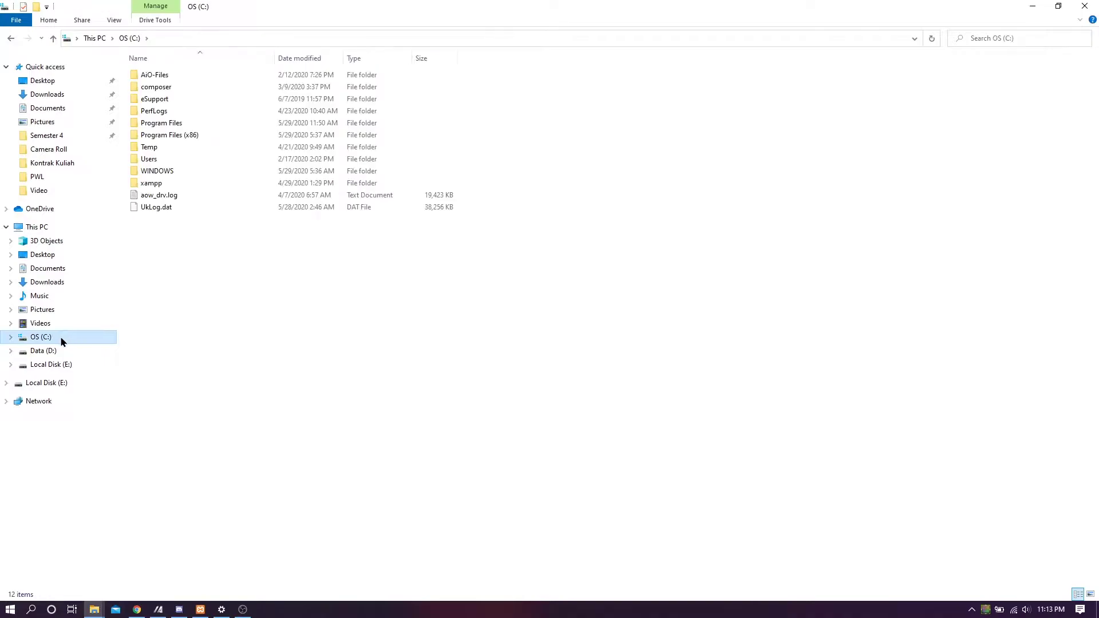
{"action": "double_click", "coordinate": [170, 186]}
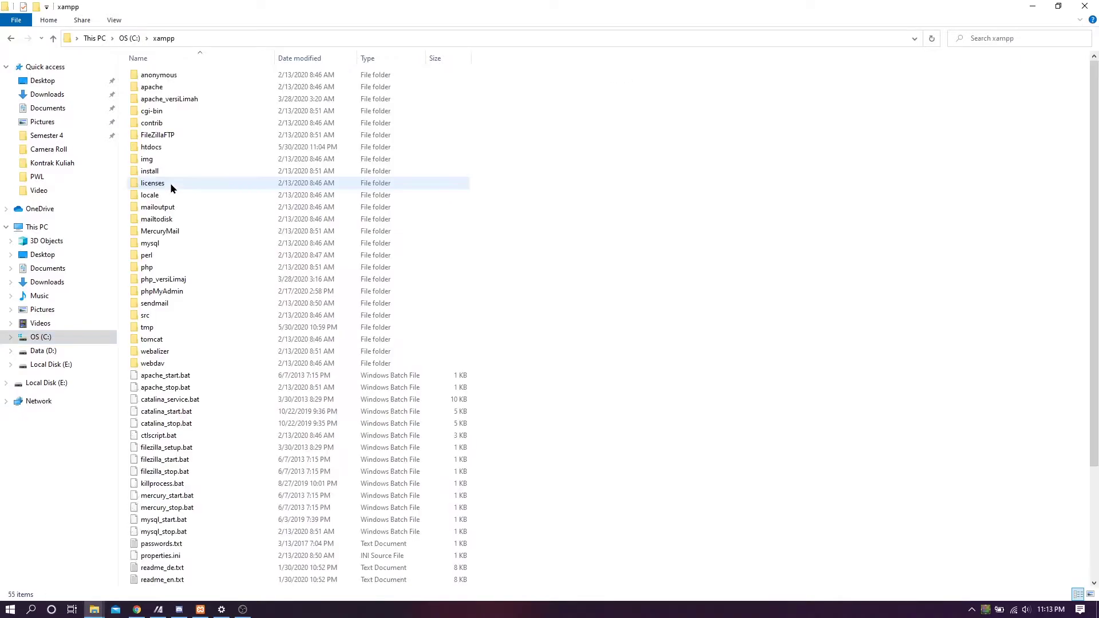
{"action": "left_click", "coordinate": [162, 150]}
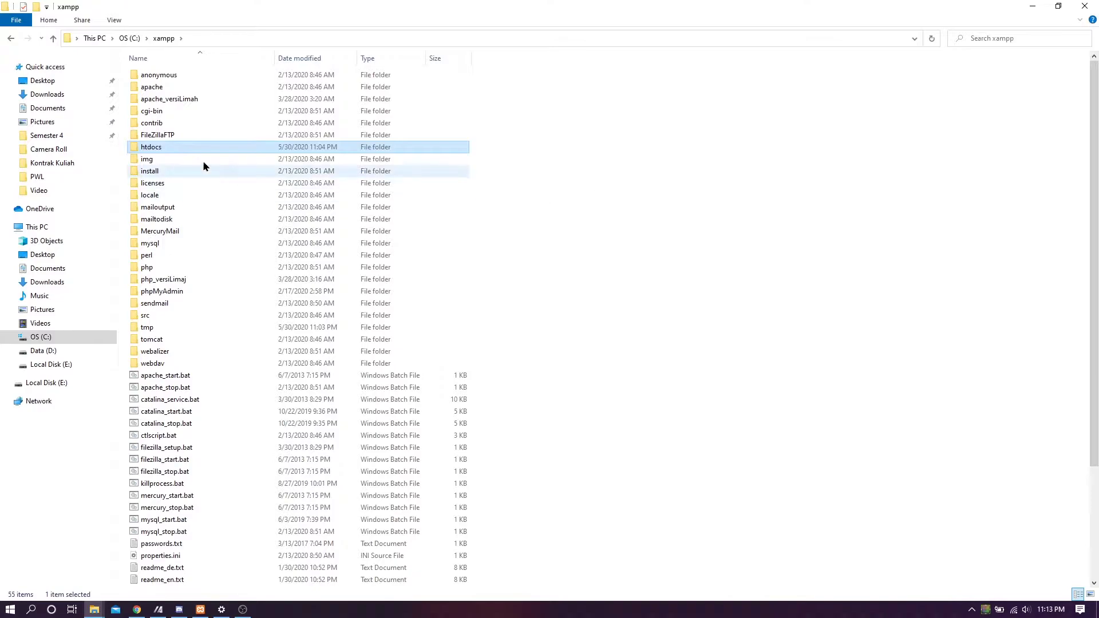
{"action": "double_click", "coordinate": [160, 149]}
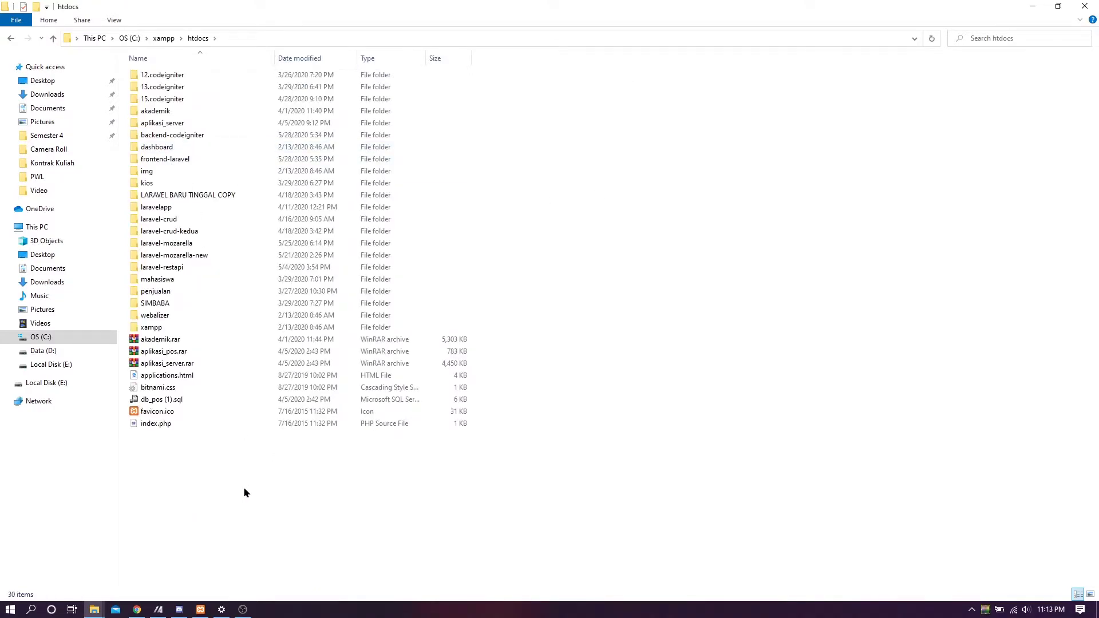
{"action": "key", "text": "ctrl+v"}
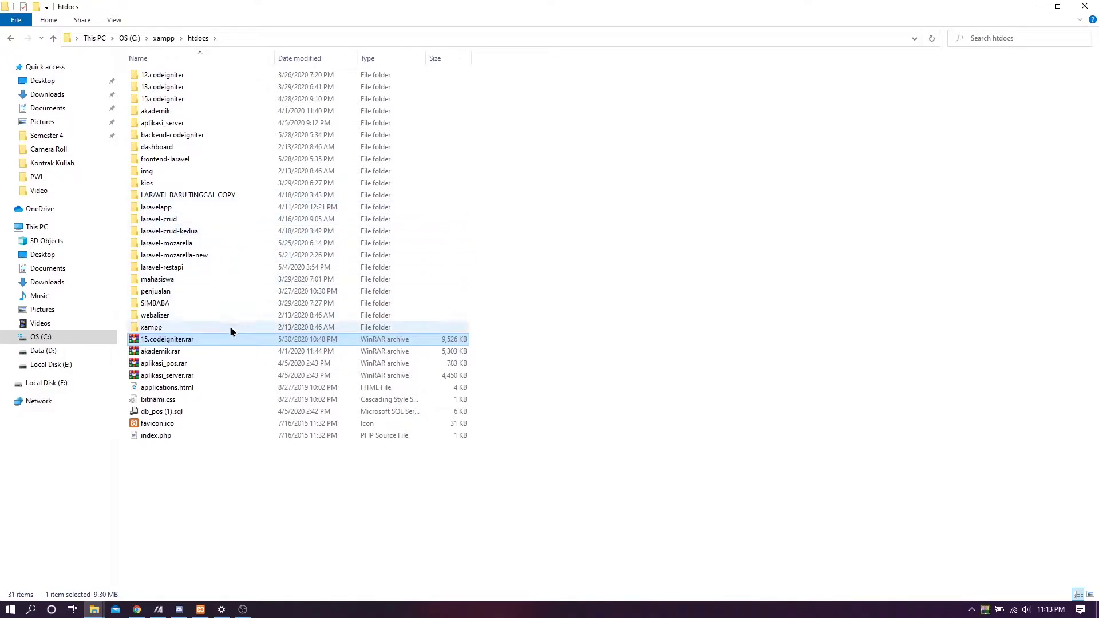
- Open the 15.codeigniter folder and its Code-kedua project folder in htdocs
{"action": "right_click", "coordinate": [216, 338]}
{"action": "left_click", "coordinate": [512, 163]}
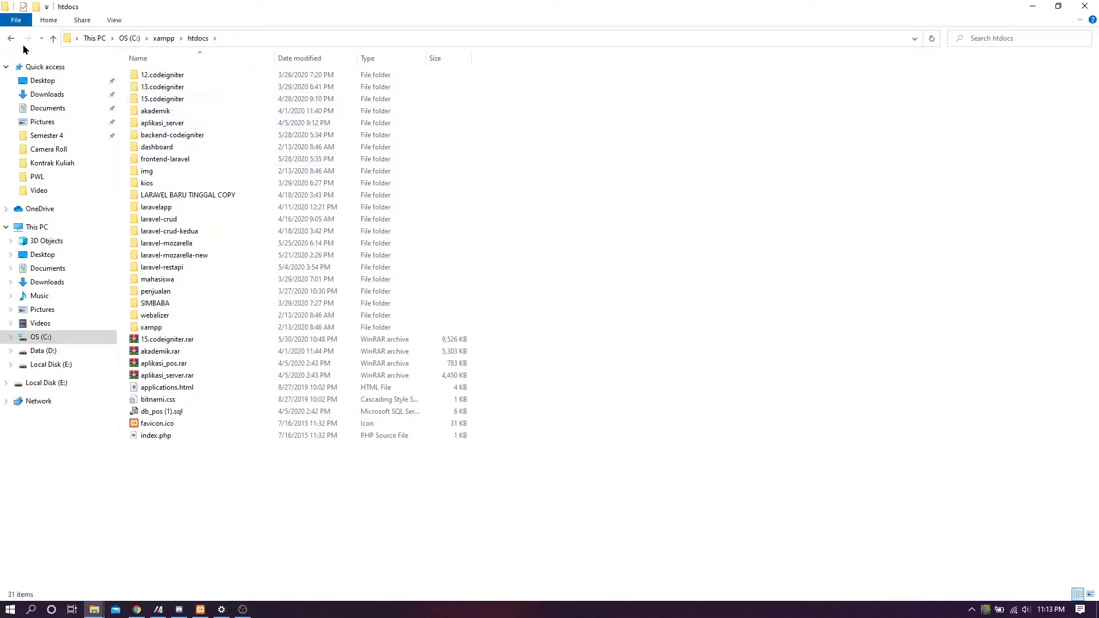
{"action": "left_click_drag", "start_coordinate": [223, 520], "coordinate": [218, 69]}
{"action": "left_click", "coordinate": [667, 269]}
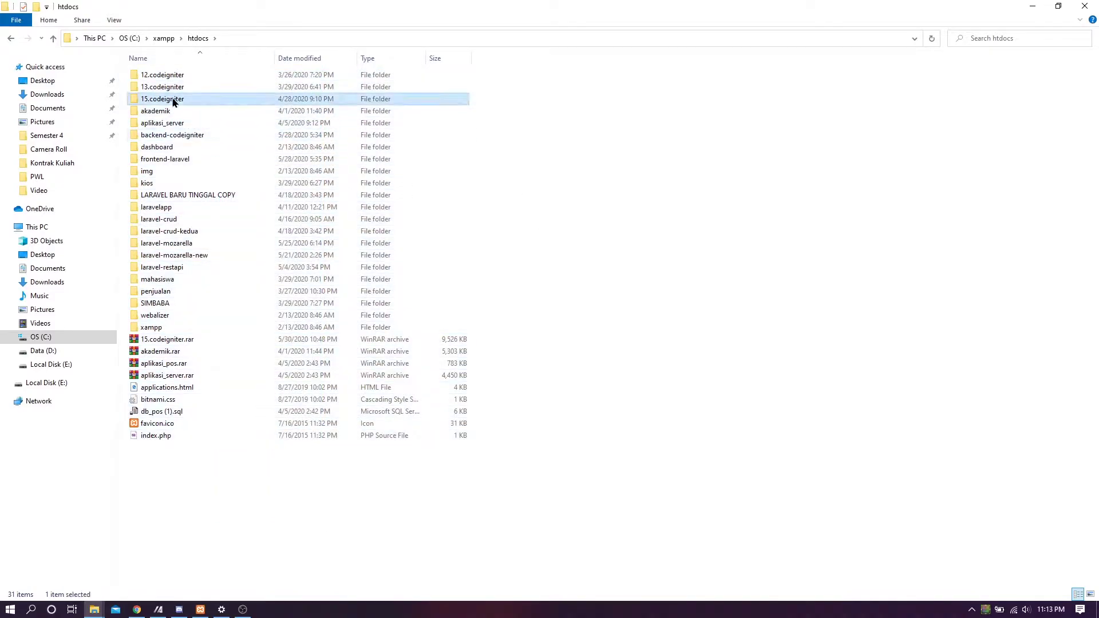
{"action": "double_click", "coordinate": [172, 99]}
{"action": "left_click", "coordinate": [150, 76]}
{"action": "double_click", "coordinate": [150, 76]}
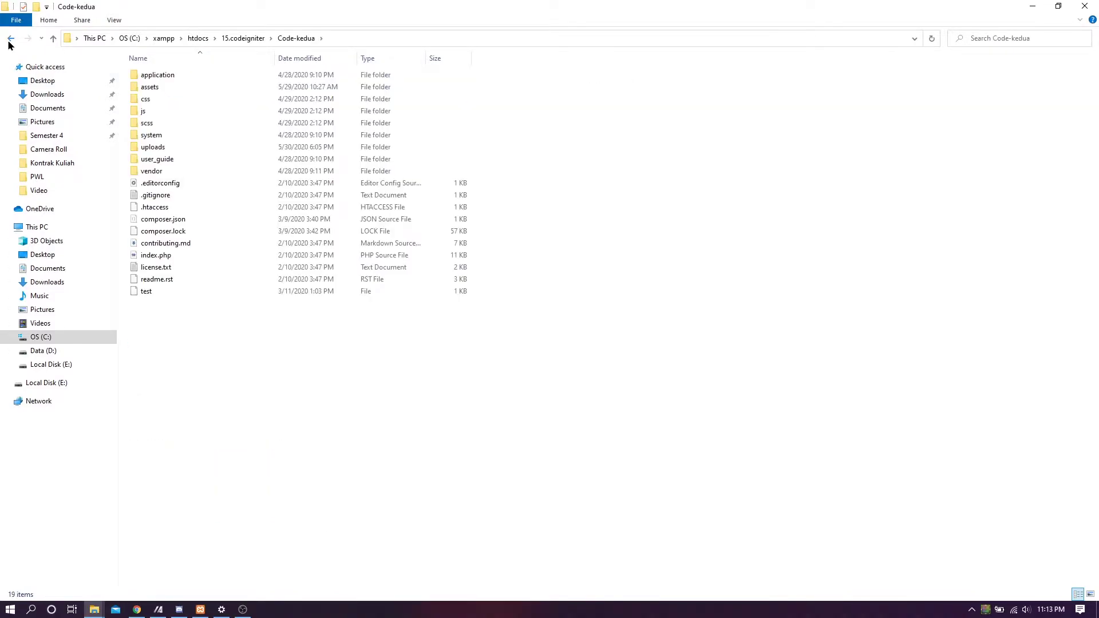
- Select dosenkuh.sql in the Downloads app folder and launch the XAMPP Control Panel
{"action": "left_click", "coordinate": [63, 101]}
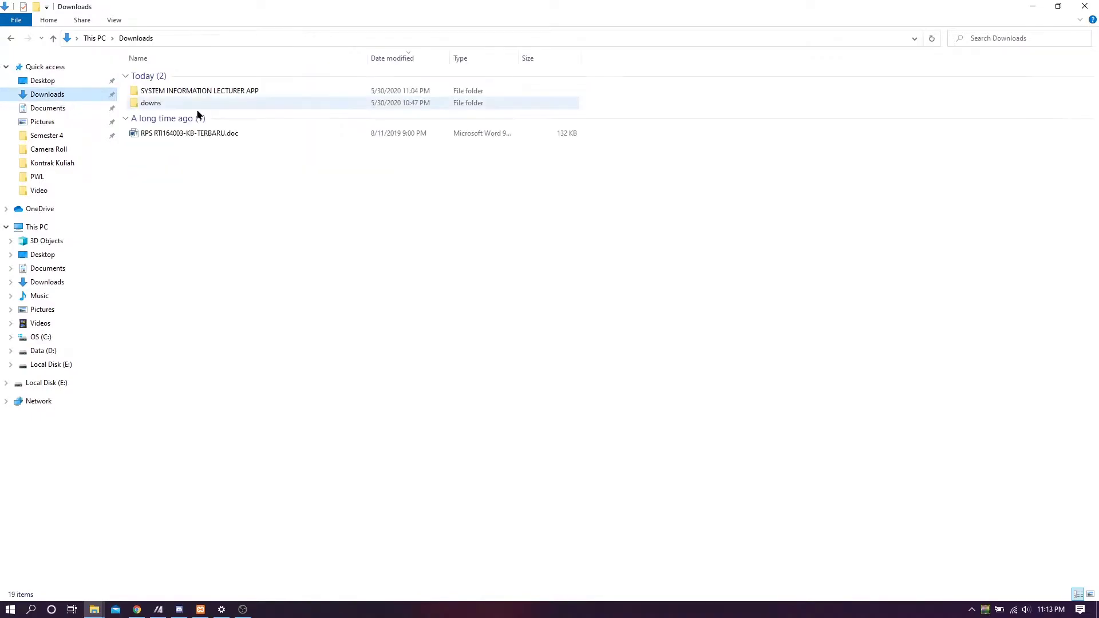
{"action": "double_click", "coordinate": [197, 94]}
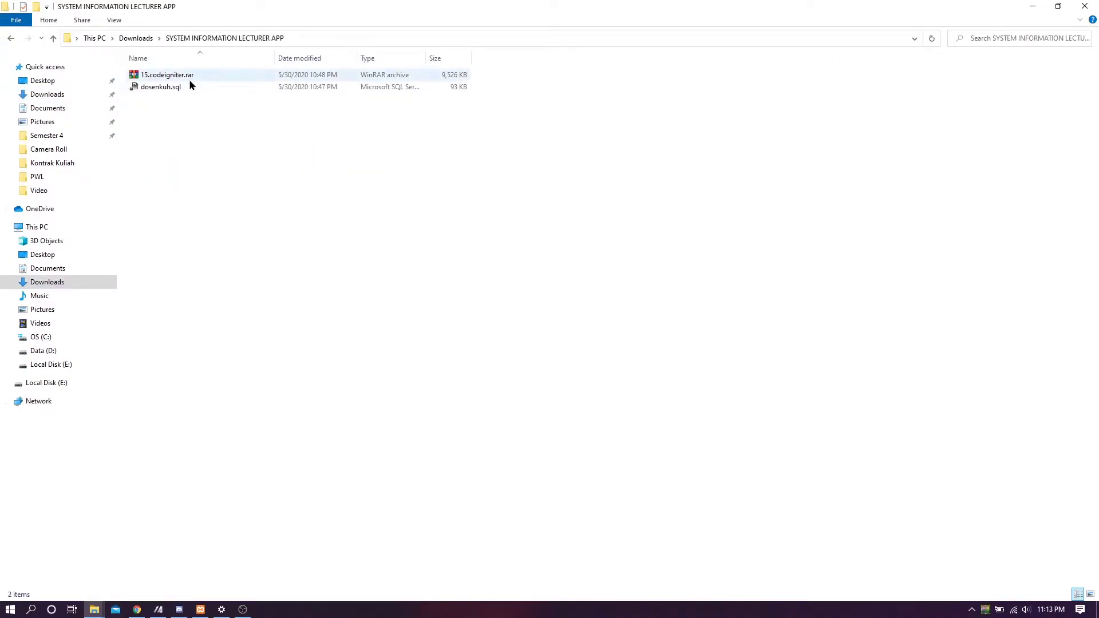
{"action": "left_click", "coordinate": [186, 87]}
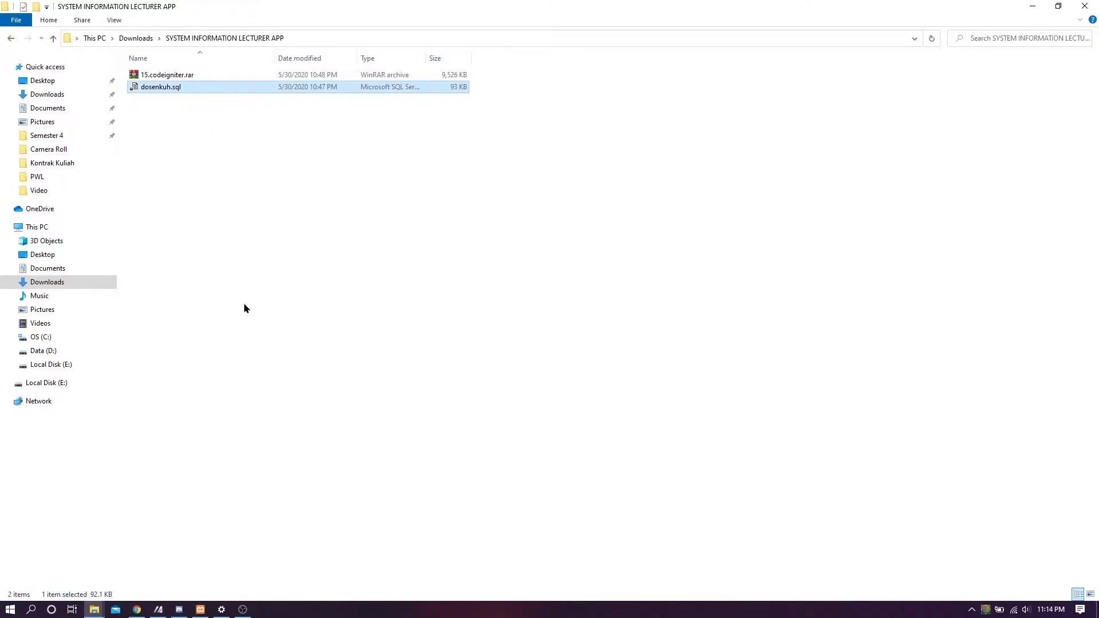
{"action": "left_click", "coordinate": [201, 609]}
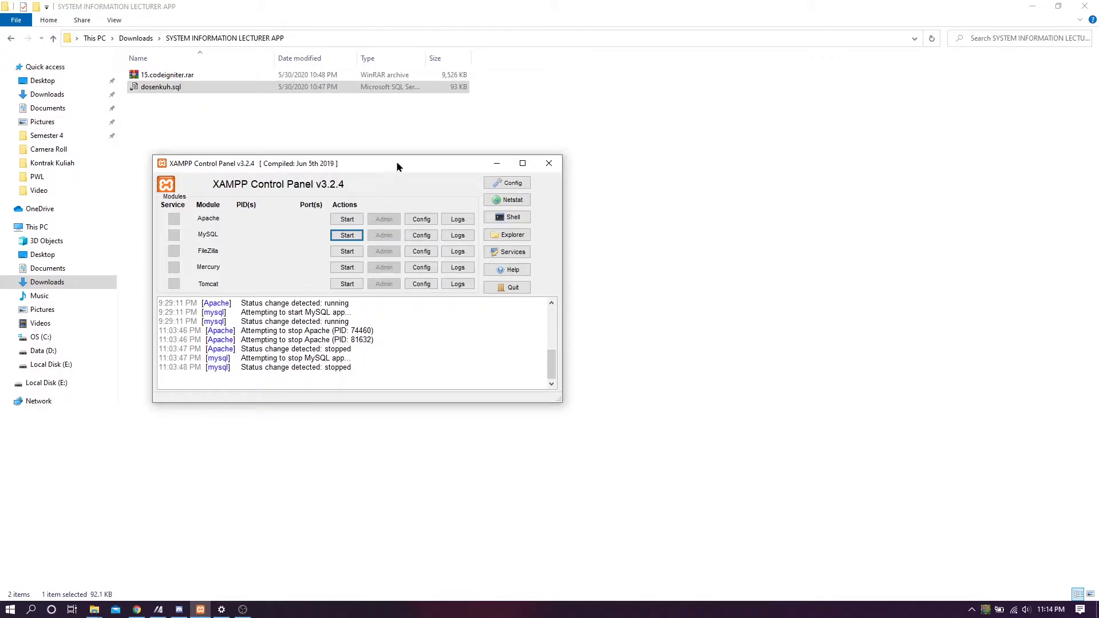
- Start Apache and MySQL in XAMPP Control Panel, then switch back to Chrome
{"action": "left_click_drag", "start_coordinate": [296, 165], "coordinate": [369, 172]}
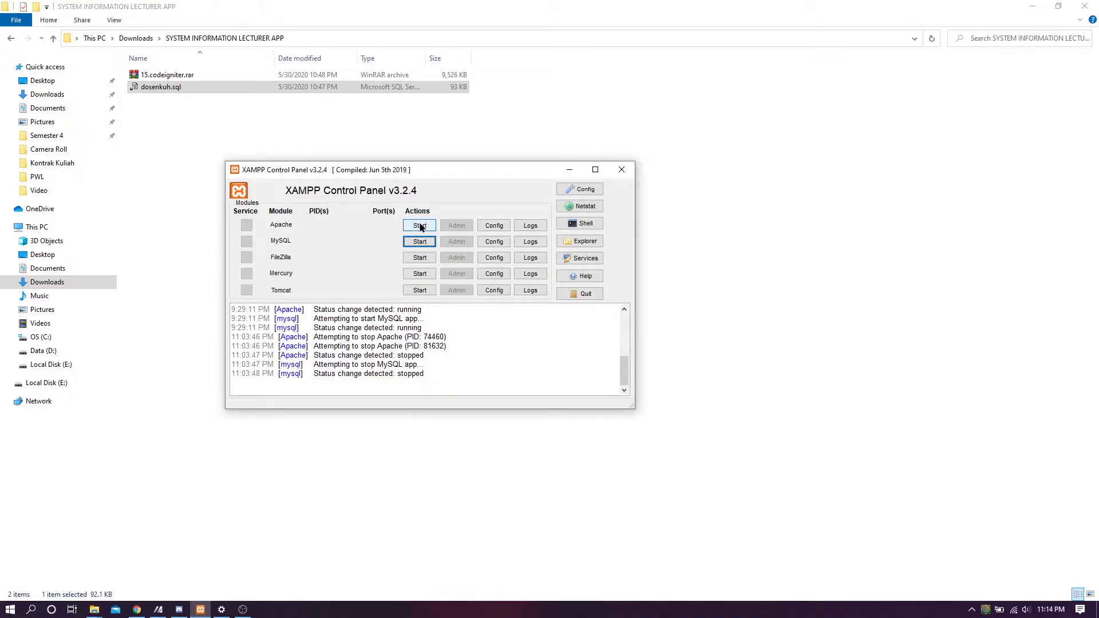
{"action": "left_click", "coordinate": [419, 225]}
{"action": "left_click", "coordinate": [419, 241]}
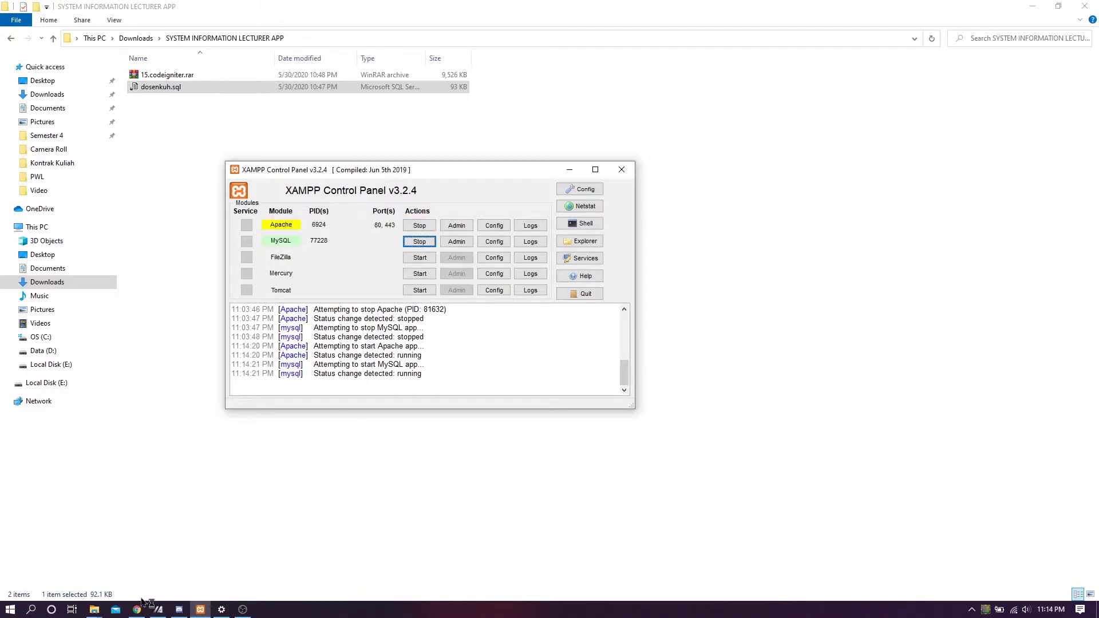
{"action": "left_click", "coordinate": [251, 526]}
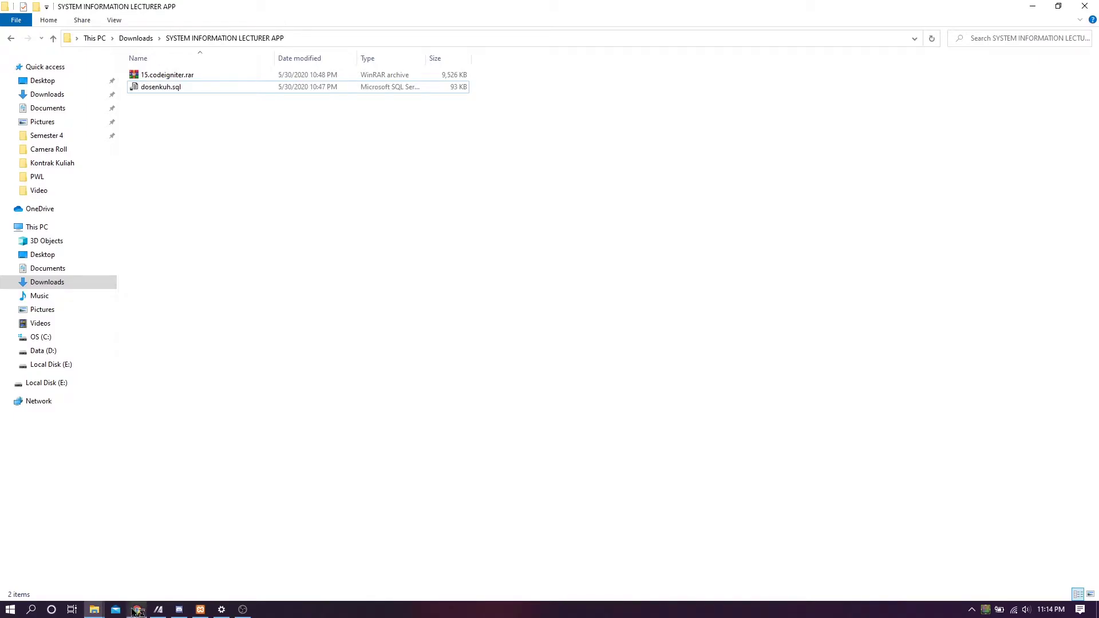
{"action": "left_click", "coordinate": [136, 609]}
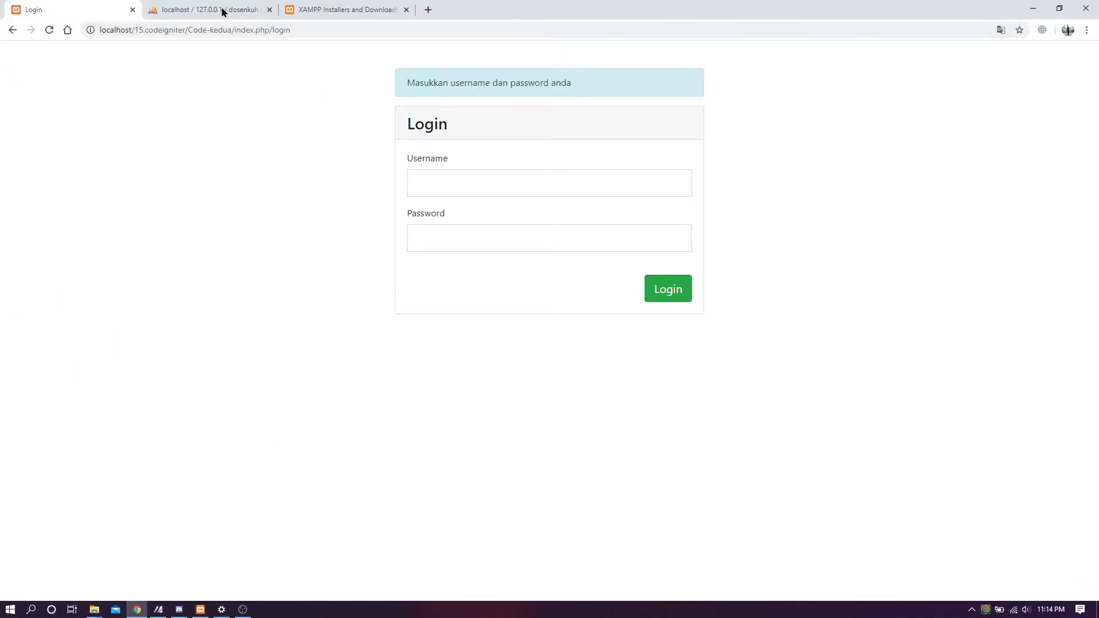
- Load localhost/phpmyadmin in a new Chrome tab
{"action": "left_click", "coordinate": [222, 10]}
{"action": "left_click", "coordinate": [429, 9]}
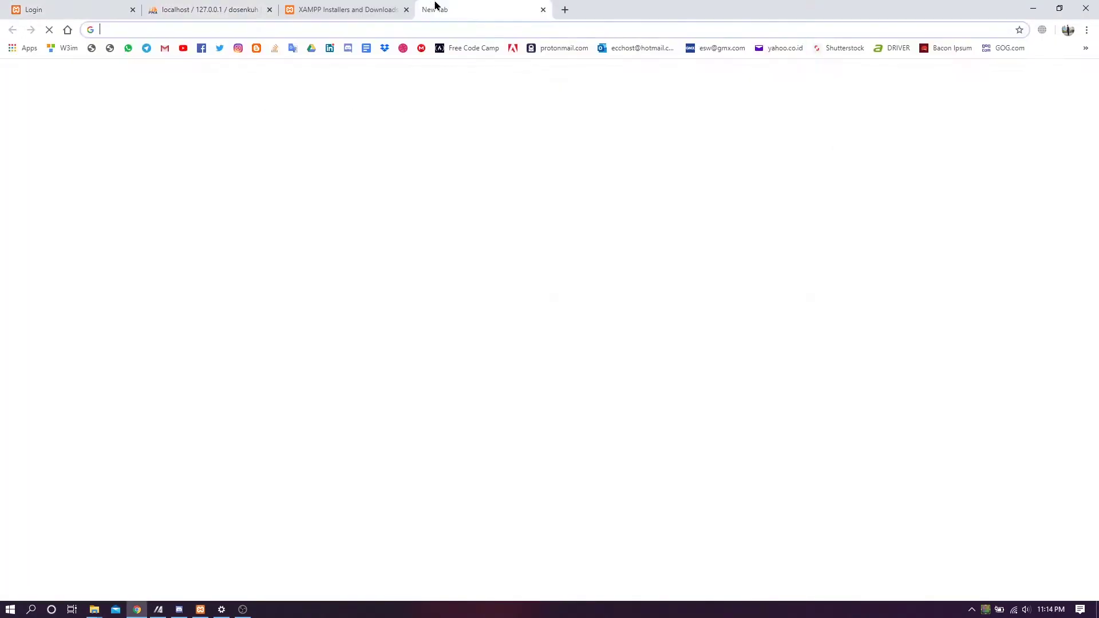
{"action": "type", "text": "loca"}
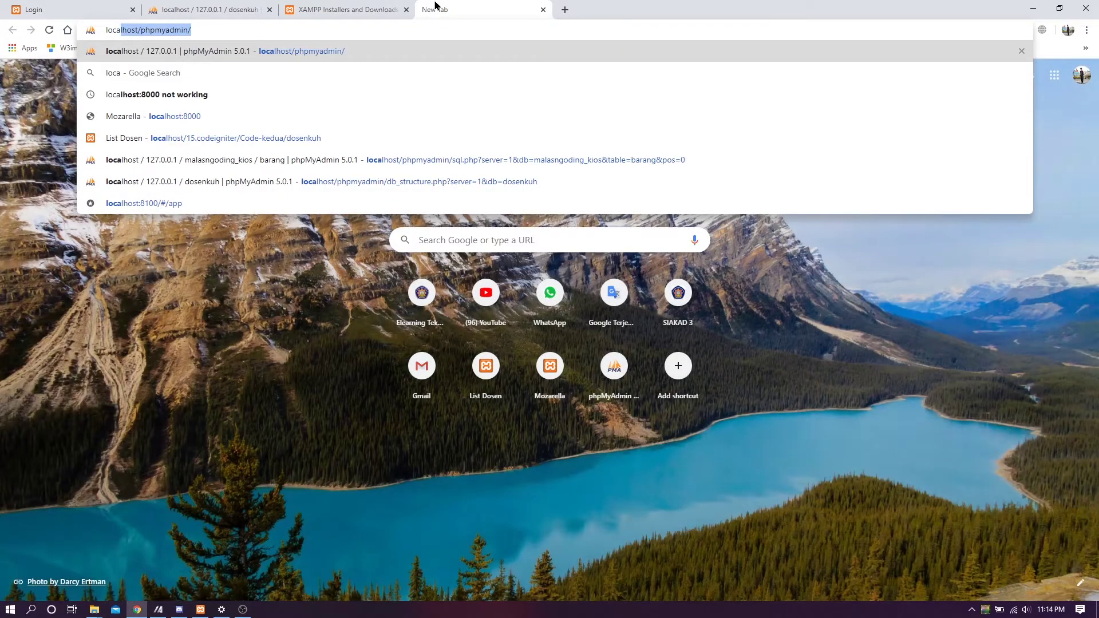
{"action": "key", "text": "Return"}
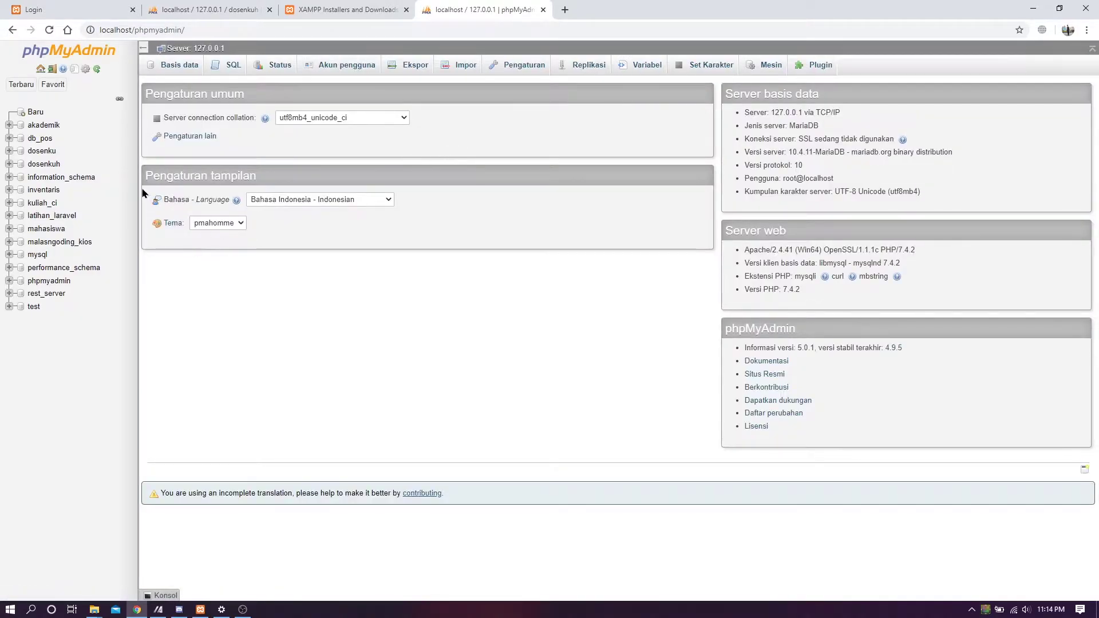
- Go to the databases overview and open phpMyAdmin's Impor page
{"action": "left_click", "coordinate": [34, 117]}
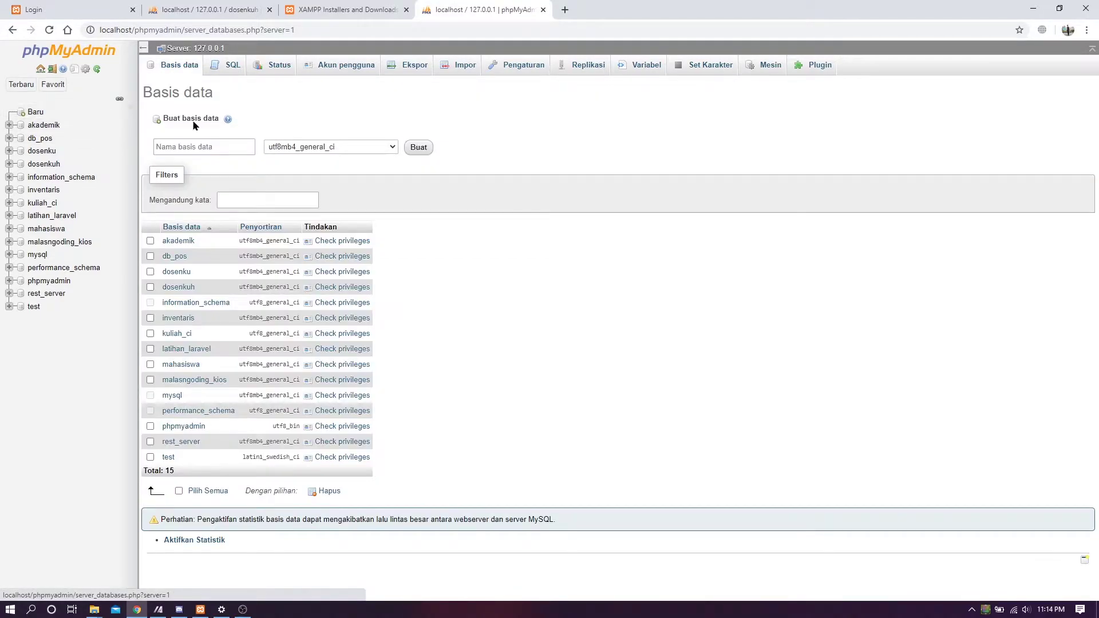
{"action": "left_click", "coordinate": [310, 34]}
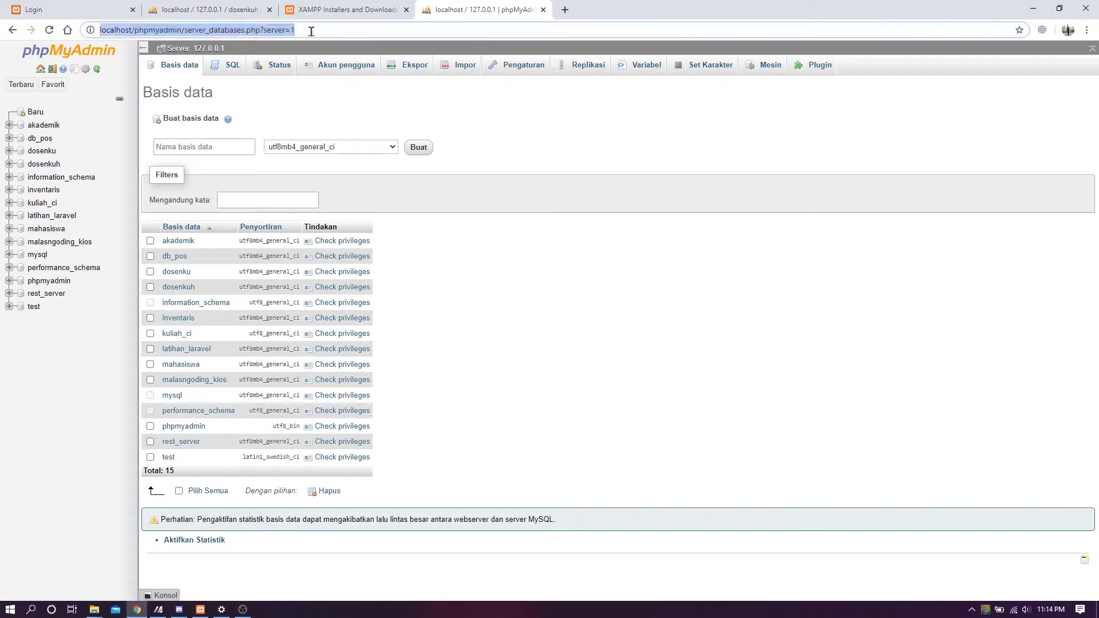
{"action": "left_click", "coordinate": [503, 125]}
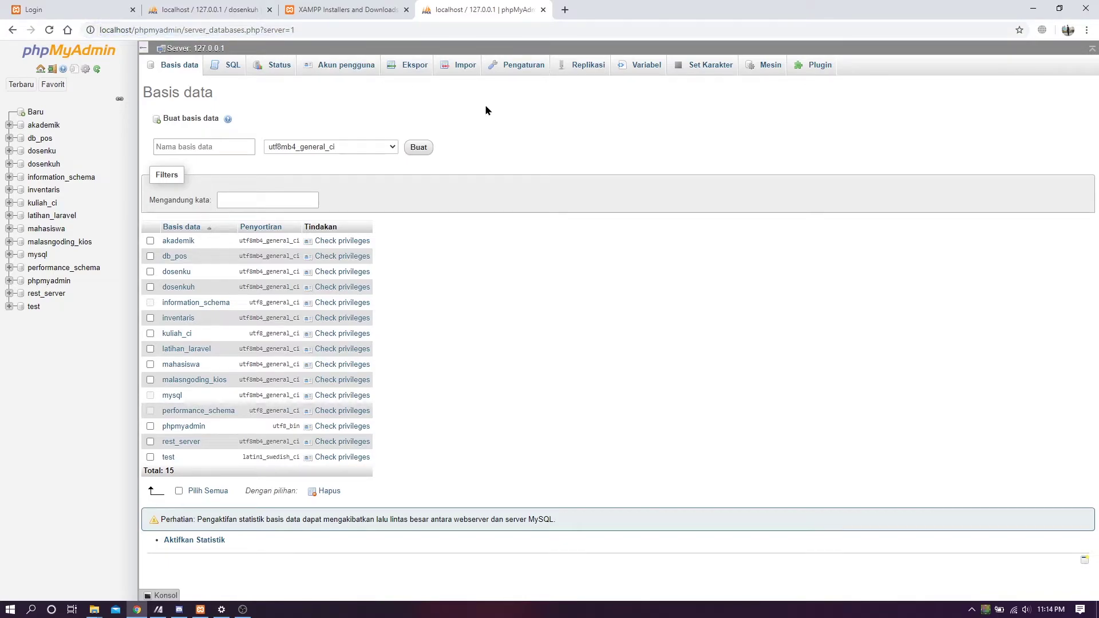
{"action": "left_click", "coordinate": [463, 76]}
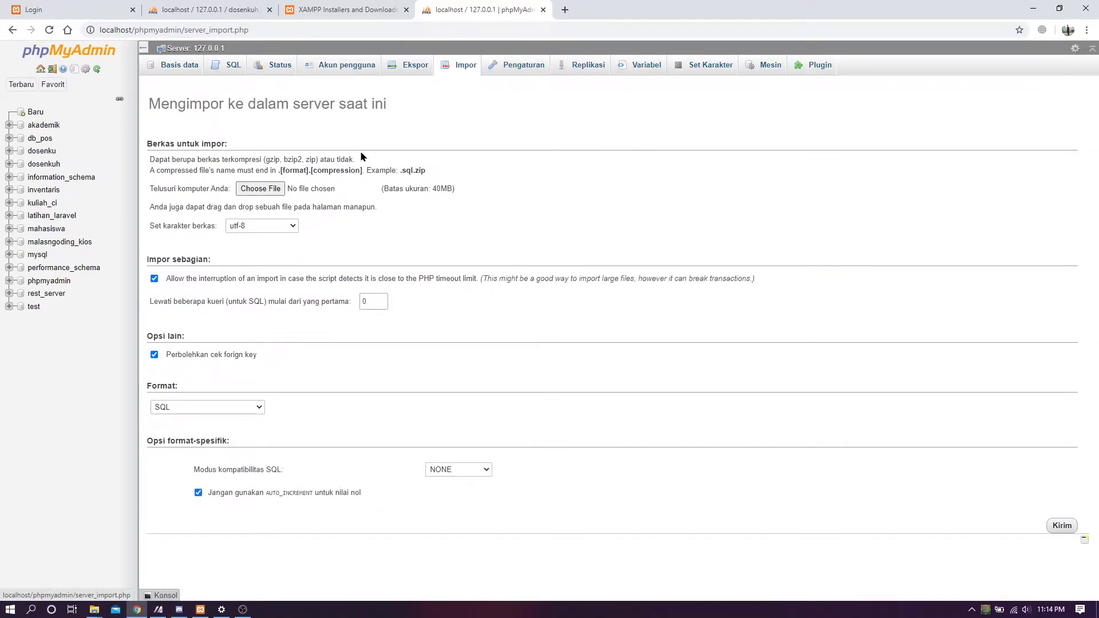
- Choose dosenkuh.sql as the import file, then open the dosenkuh database's table list
{"action": "left_click", "coordinate": [276, 190]}
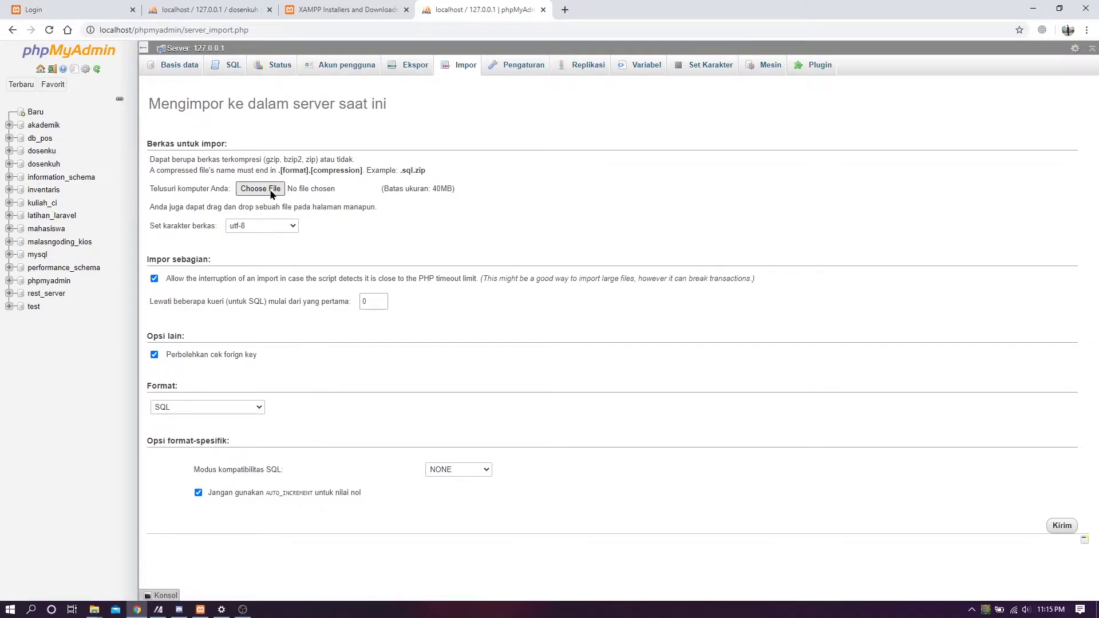
{"action": "left_click", "coordinate": [272, 191]}
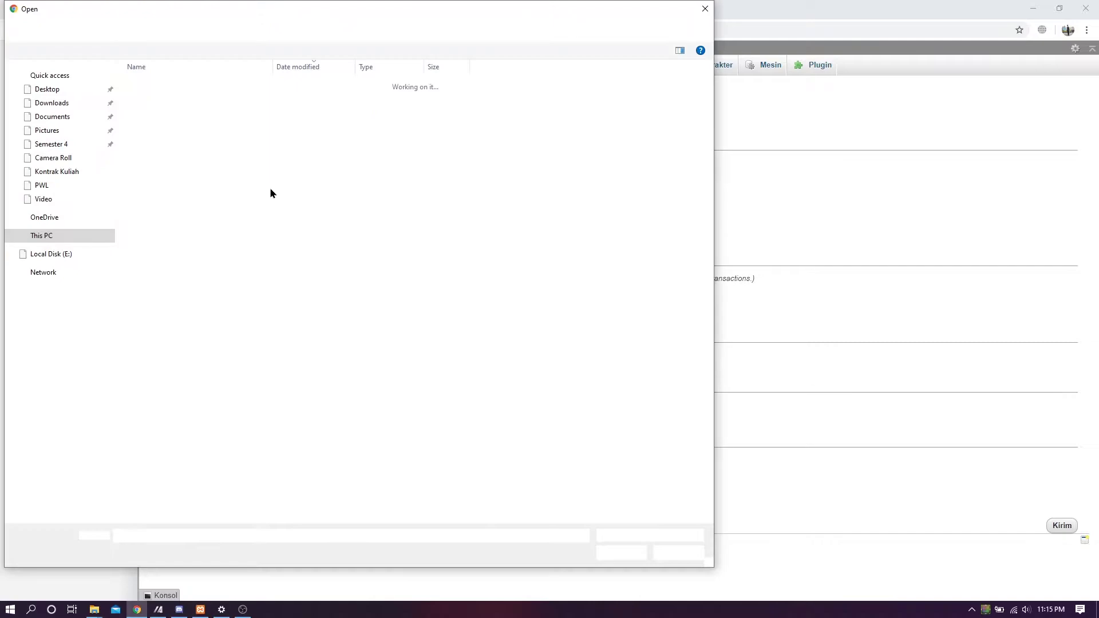
{"action": "double_click", "coordinate": [172, 101]}
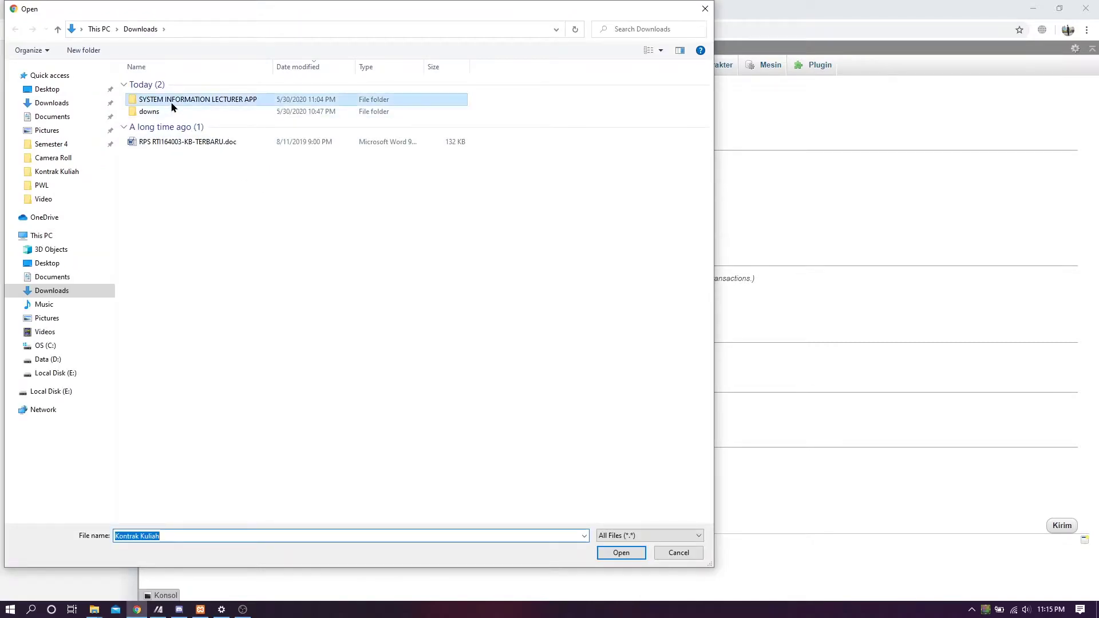
{"action": "left_click", "coordinate": [171, 96]}
{"action": "left_click", "coordinate": [622, 553]}
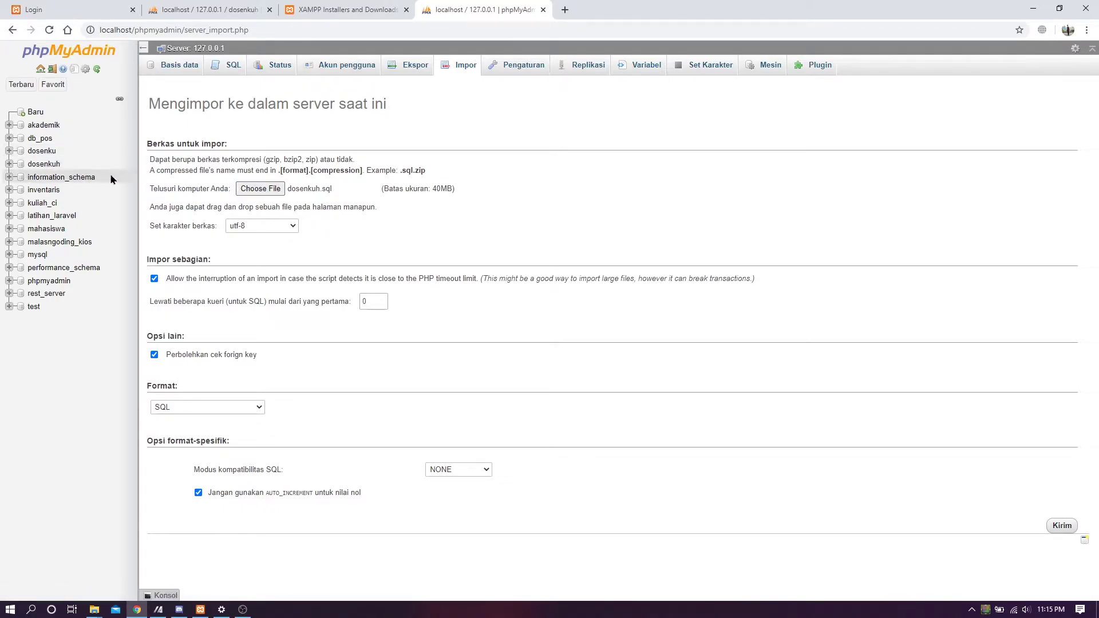
{"action": "left_click", "coordinate": [49, 166]}
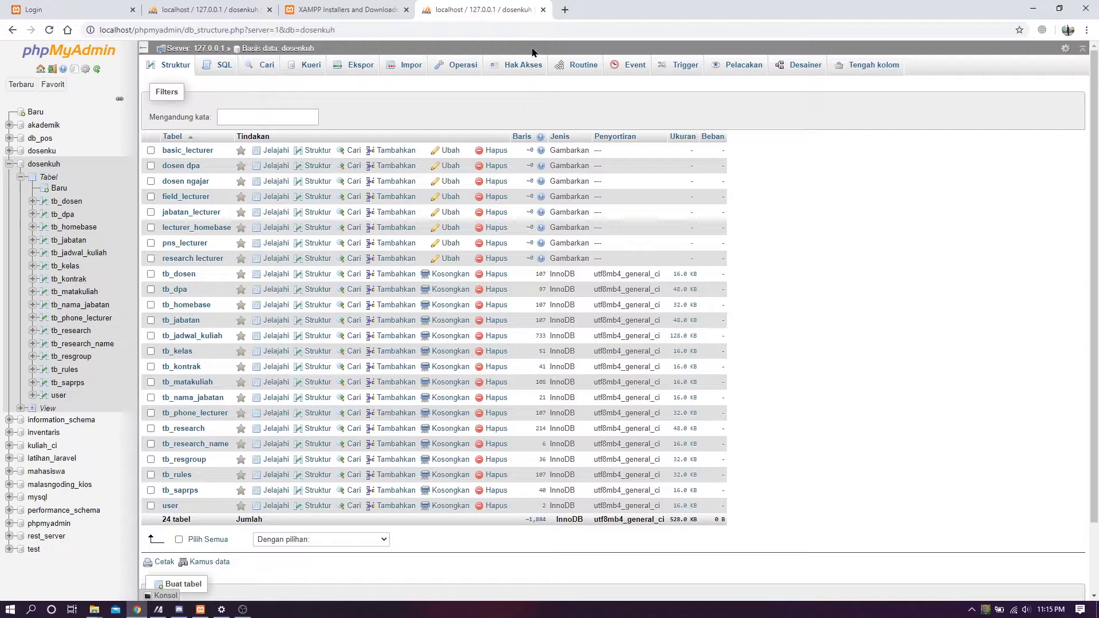
- Load localhost/15.codeigniter/Code-kedua/dosenkuh in the Login tab
{"action": "left_click", "coordinate": [565, 10]}
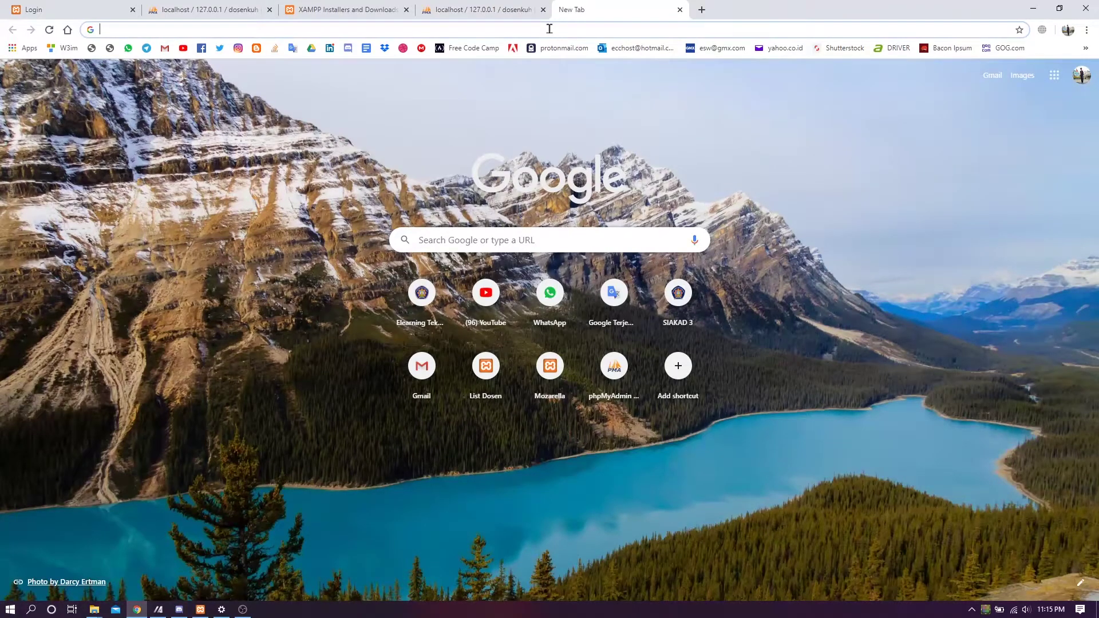
{"action": "left_click", "coordinate": [100, 7]}
{"action": "left_click", "coordinate": [363, 29]}
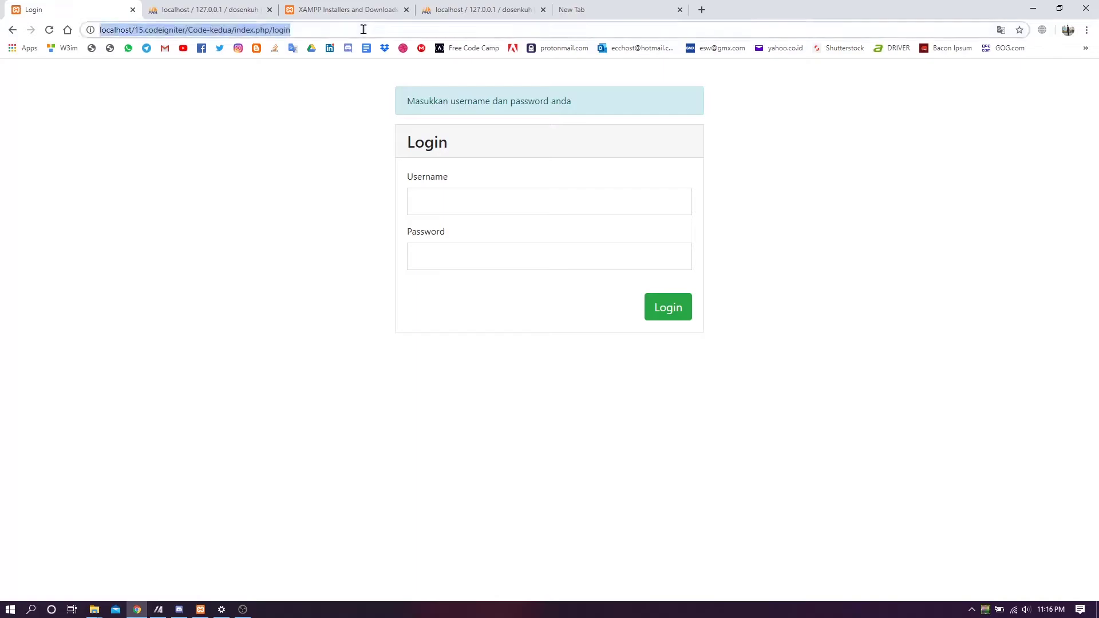
{"action": "type", "text": "loca"}
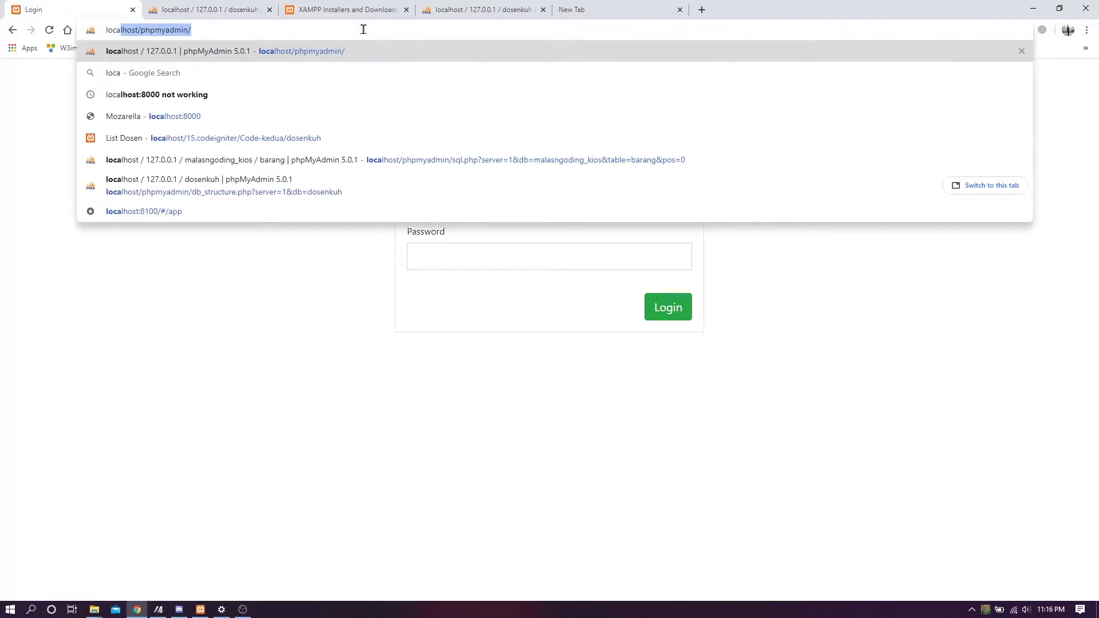
{"action": "type", "text": "lhost"}
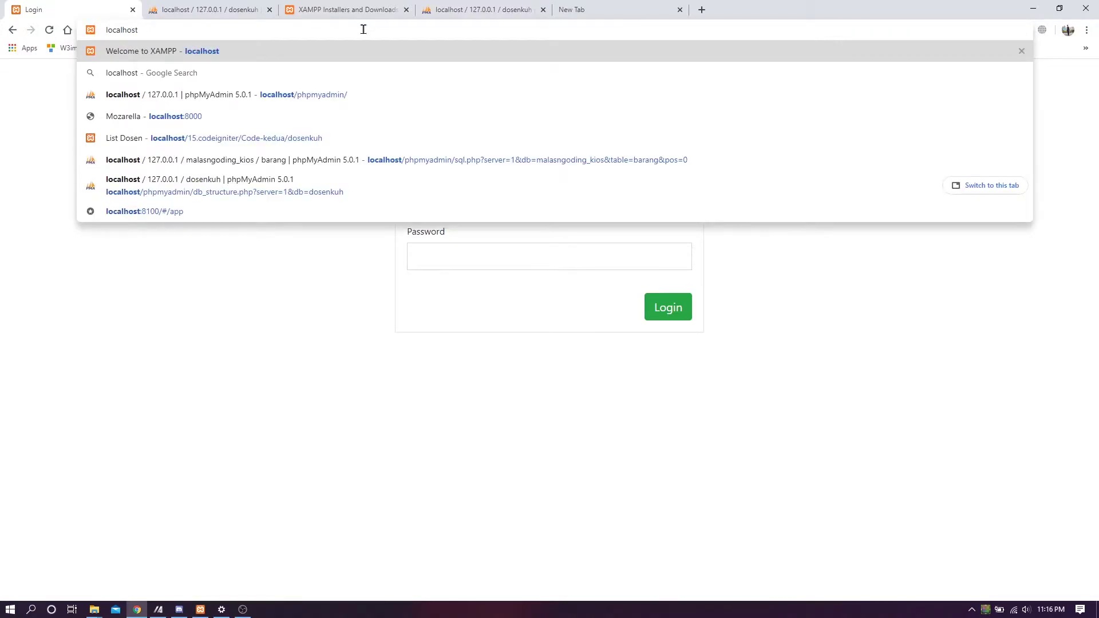
{"action": "type", "text": "/"}
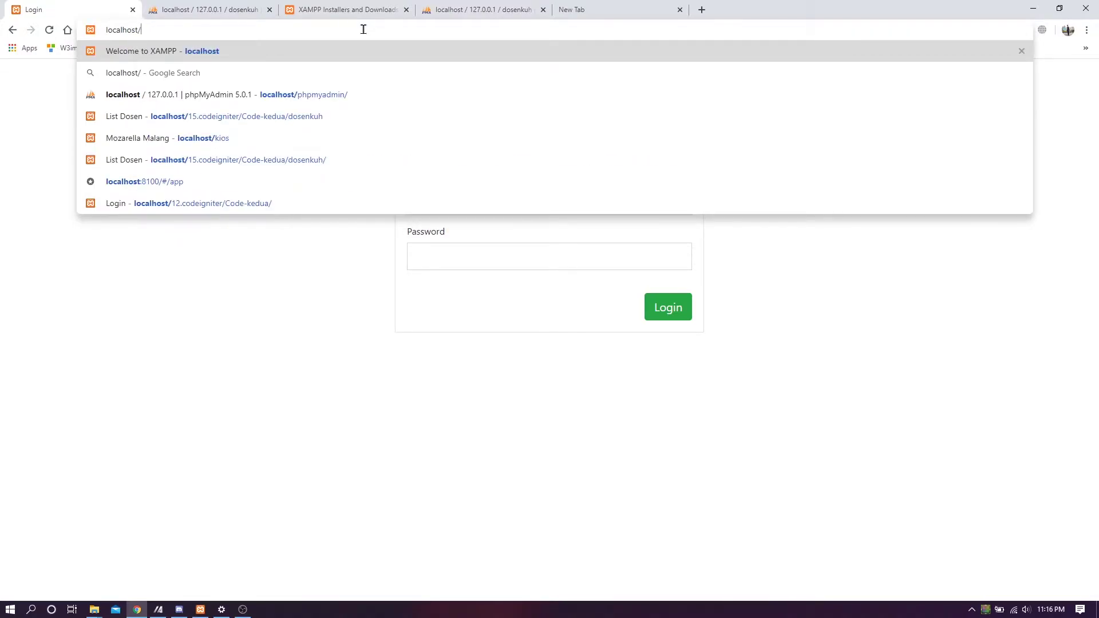
{"action": "type", "text": "15"}
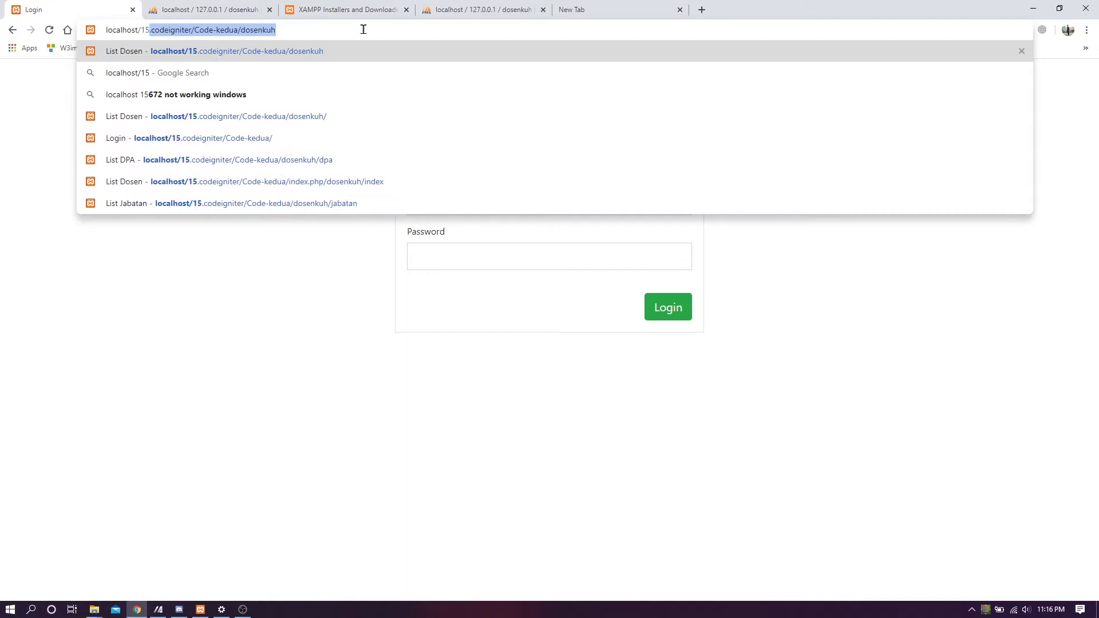
{"action": "type", "text": ".code"}
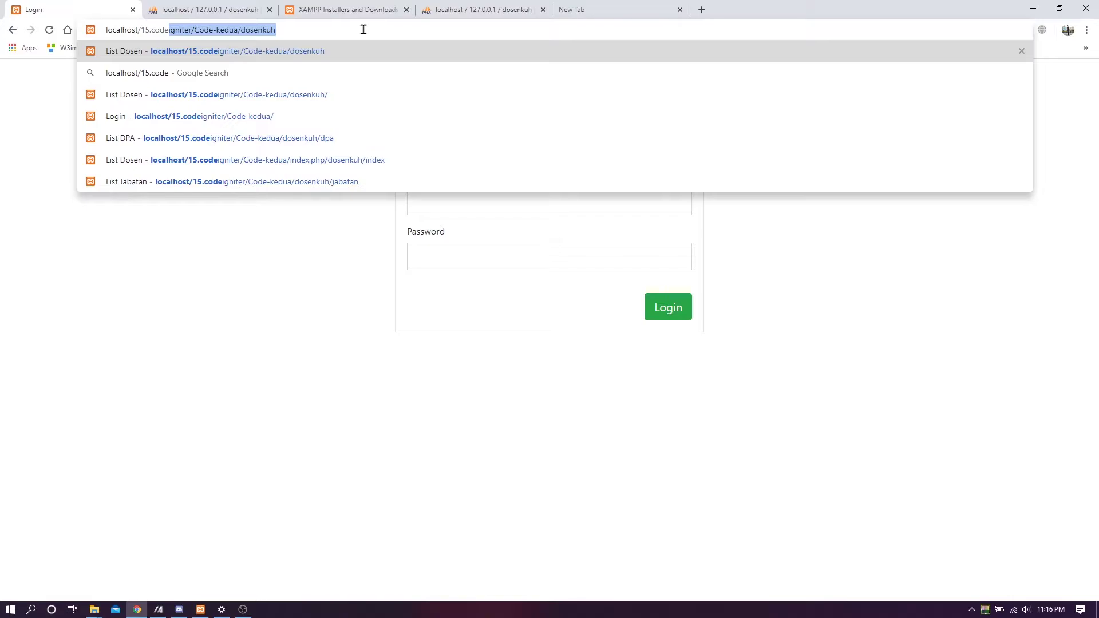
{"action": "key", "text": "End"}
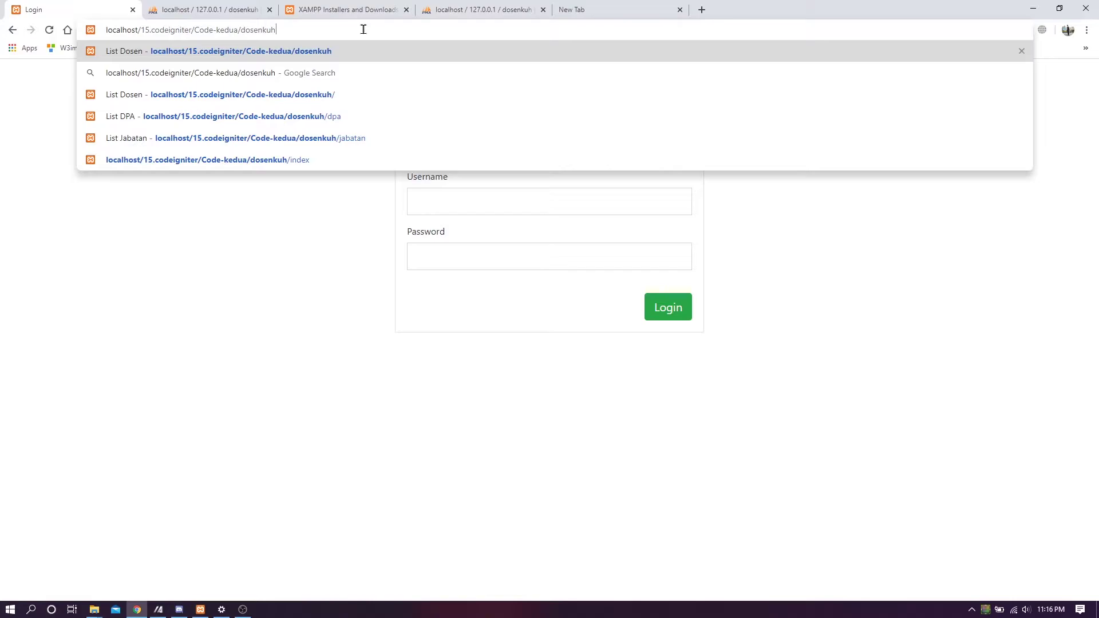
{"action": "key", "text": "Return"}
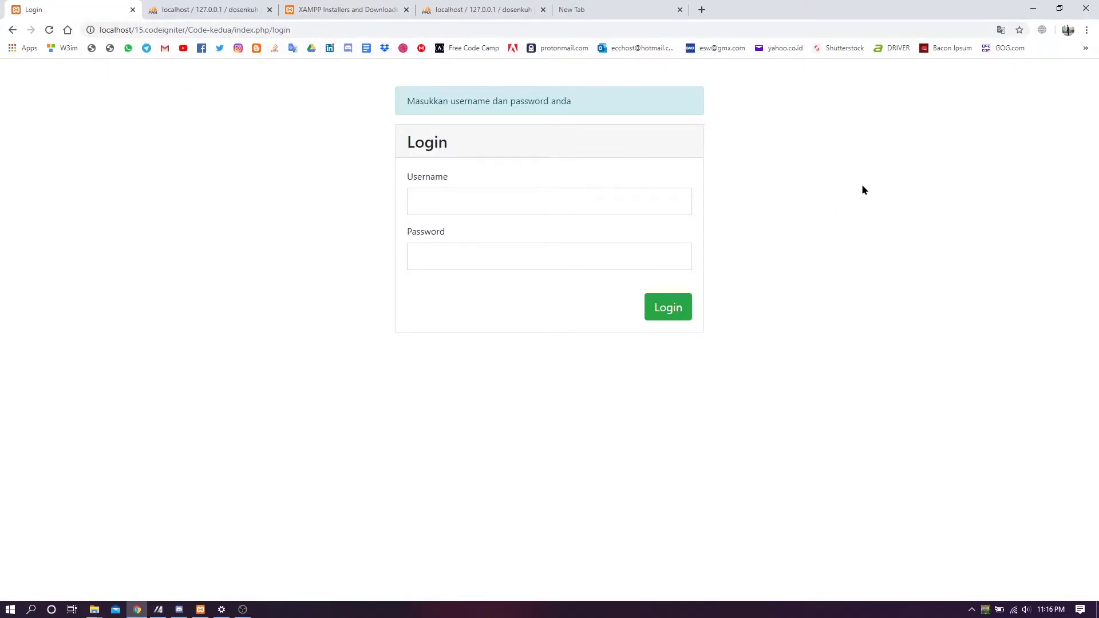
- Hide the bookmarks bar and close the empty new tab
{"action": "key", "text": "ctrl+shift+b"}
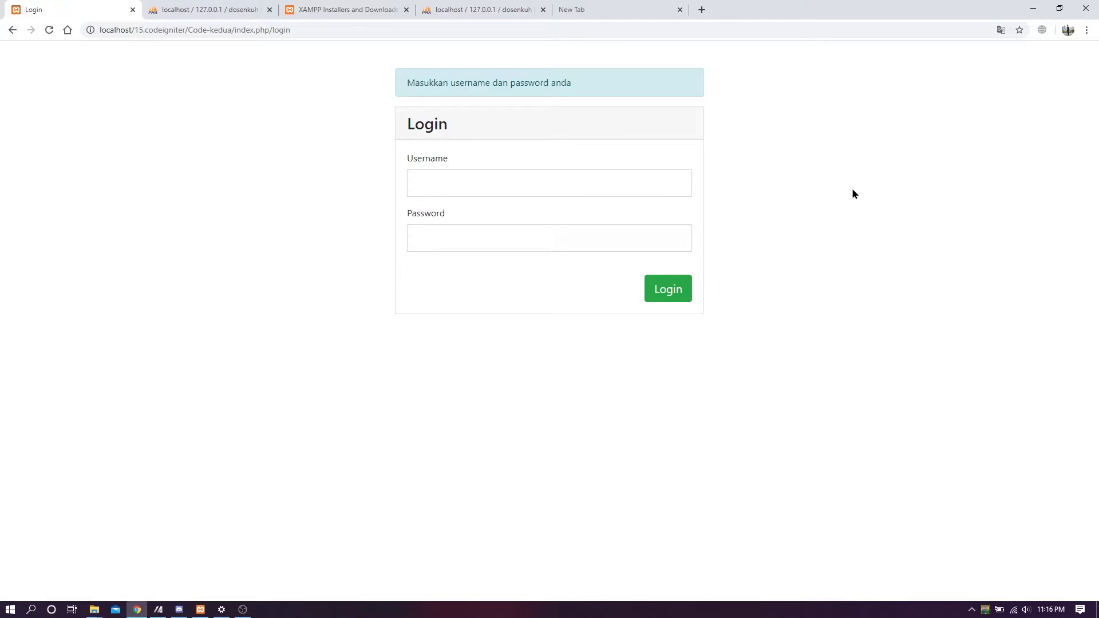
{"action": "left_click", "coordinate": [680, 10]}
{"action": "left_click_drag", "start_coordinate": [589, 78], "coordinate": [650, 359]}
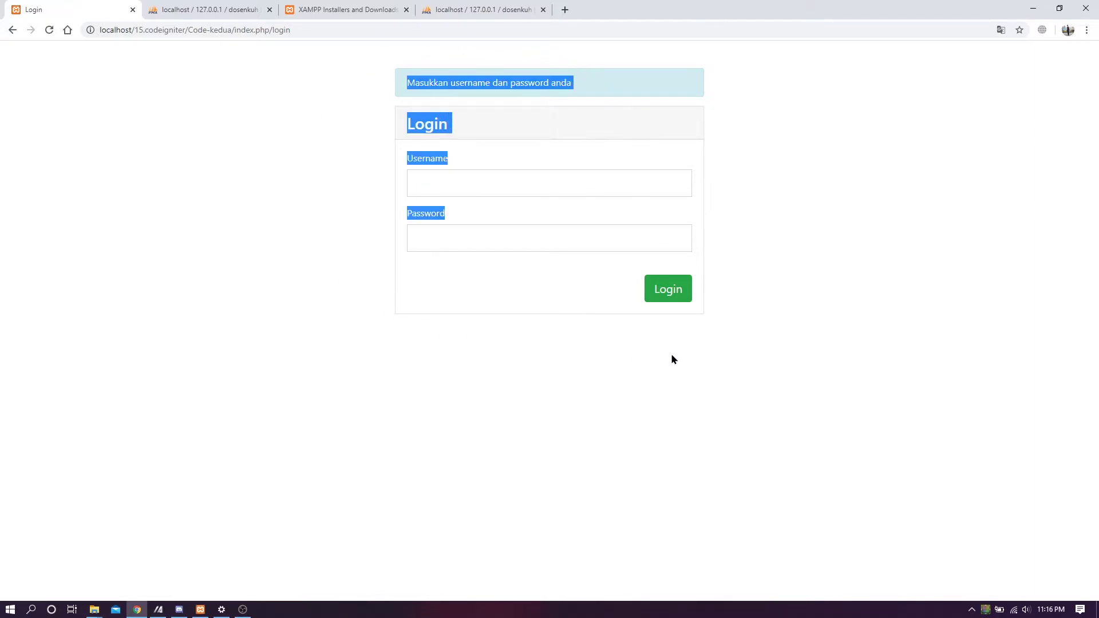
{"action": "left_click", "coordinate": [792, 326]}
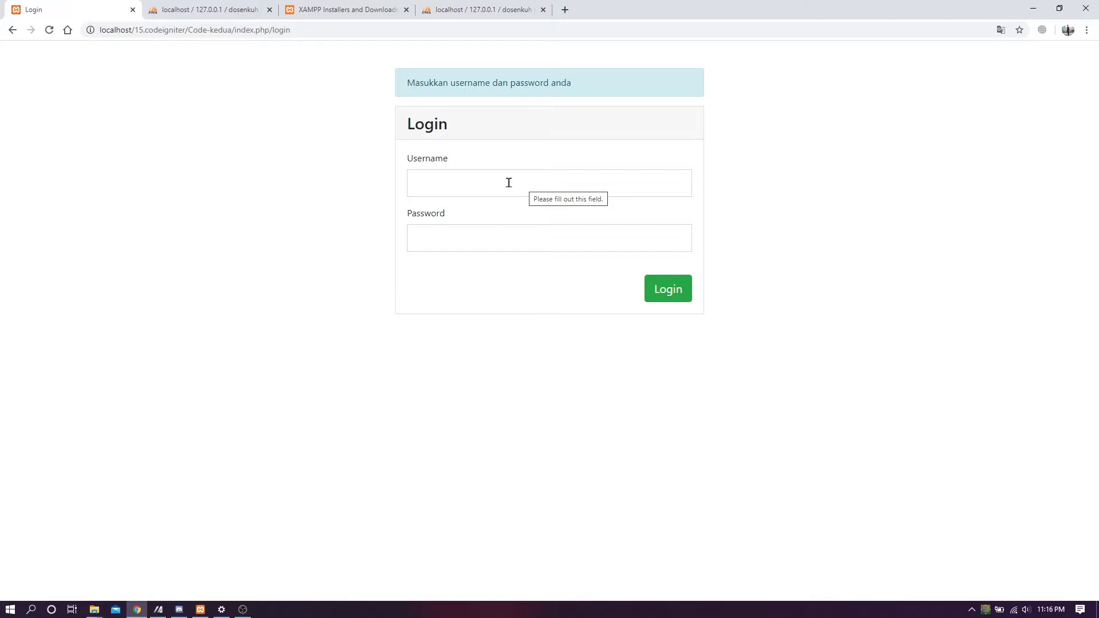
- Enter the admin account's username and password in the login form
{"action": "left_click", "coordinate": [635, 176]}
{"action": "type", "text": "admin"}
{"action": "key", "text": "Tab"}
{"action": "type", "text": "admin"}
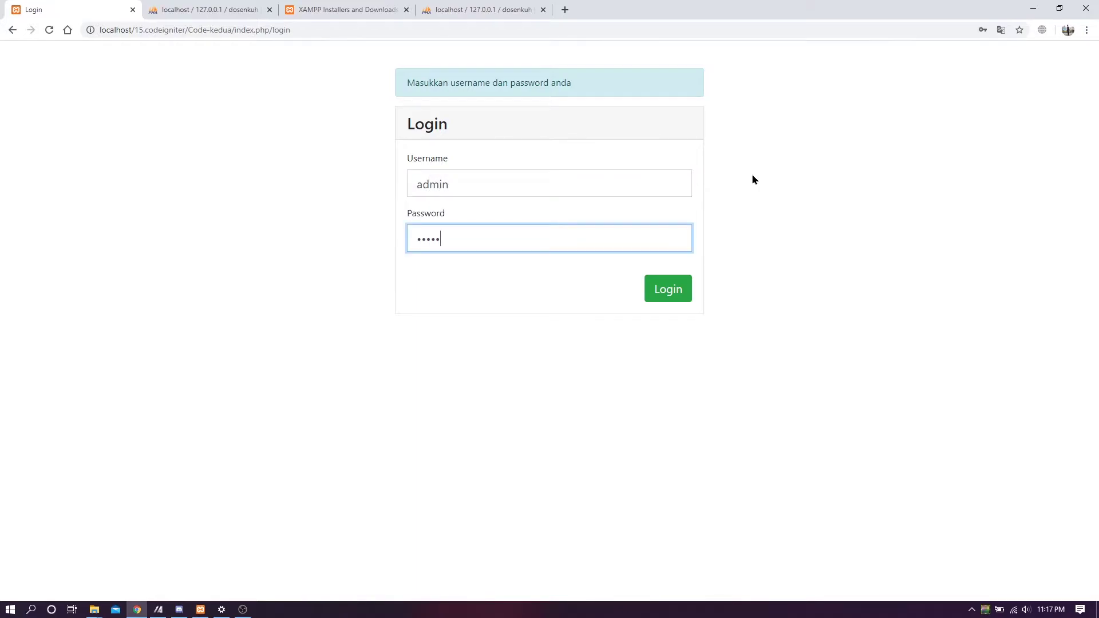
{"action": "left_click", "coordinate": [746, 178]}
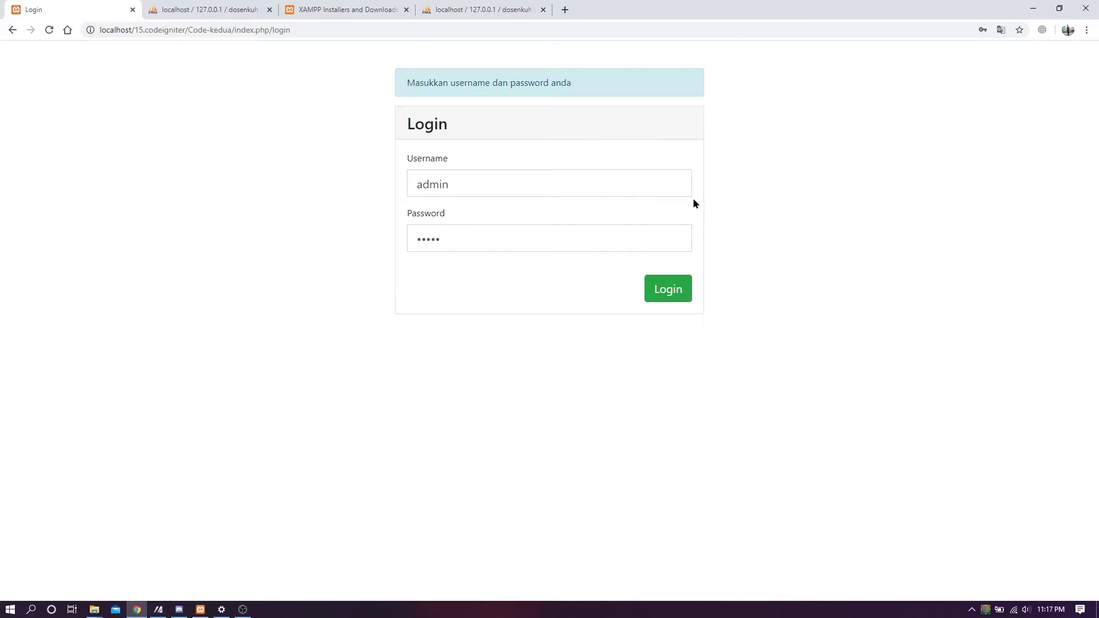
{"action": "left_click_drag", "start_coordinate": [504, 186], "coordinate": [395, 191]}
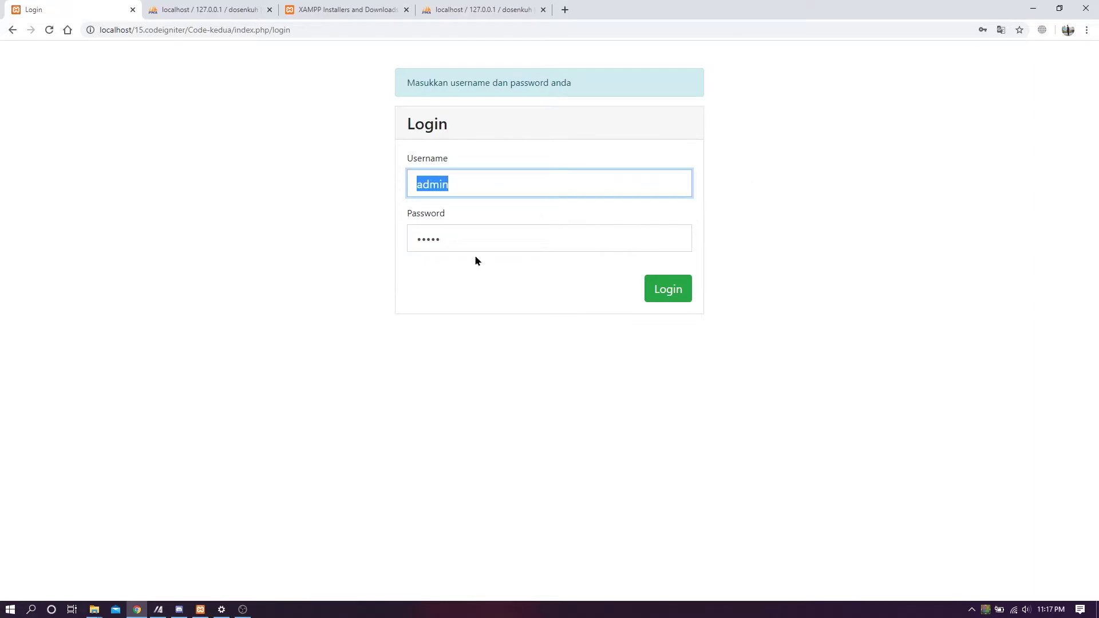
{"action": "left_click_drag", "start_coordinate": [475, 244], "coordinate": [382, 247]}
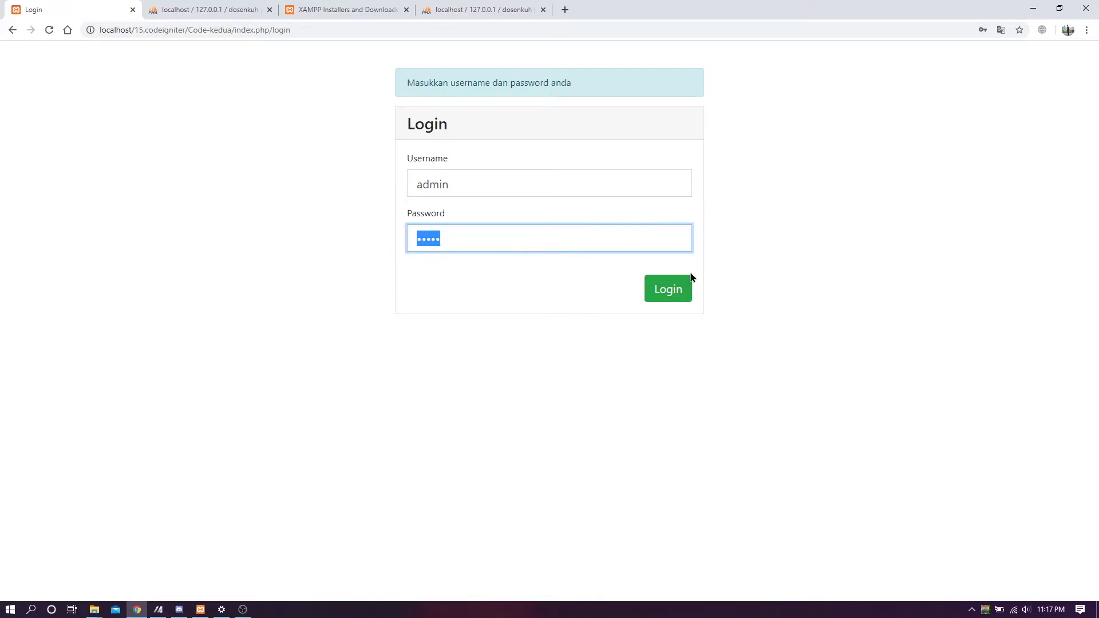
{"action": "left_click", "coordinate": [808, 285]}
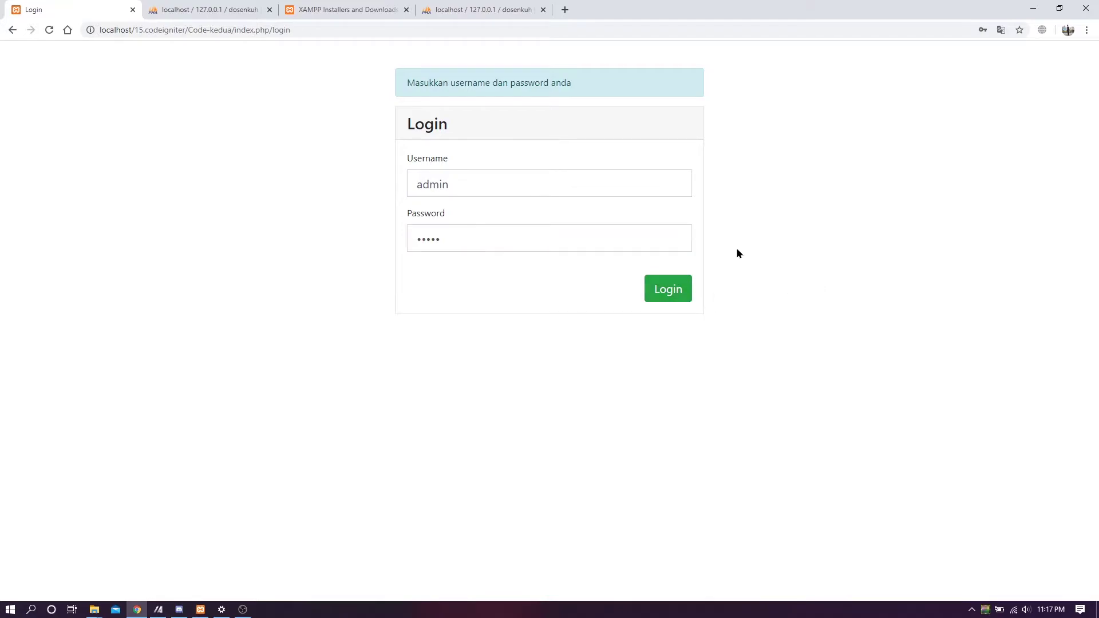
- Log in to DOSENKU and scroll through the Daftar Dosen lecturer table
{"action": "left_click", "coordinate": [681, 292]}
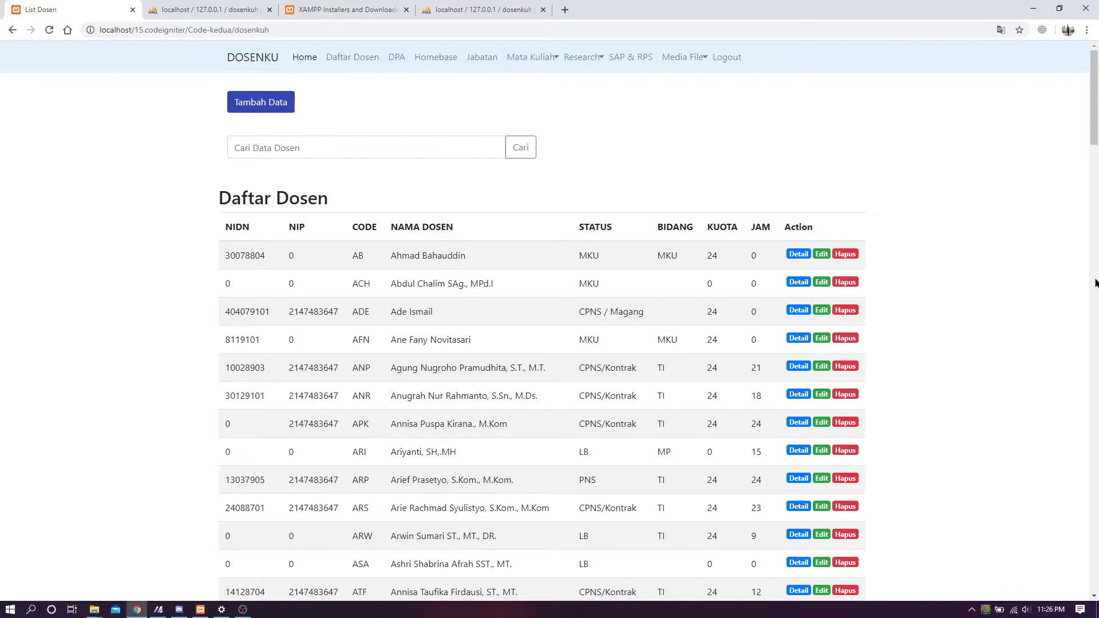
{"action": "scroll", "coordinate": [945, 275], "scroll_direction": "down", "scroll_amount": 4}
{"action": "left_click_drag", "start_coordinate": [1092, 147], "coordinate": [1094, 120]}
{"action": "left_click_drag", "start_coordinate": [1088, 131], "coordinate": [1096, 102]}
{"action": "scroll", "coordinate": [1095, 130], "scroll_direction": "down", "scroll_amount": 3}
{"action": "scroll", "coordinate": [1096, 133], "scroll_direction": "up", "scroll_amount": 3}
{"action": "scroll", "coordinate": [1095, 123], "scroll_direction": "down", "scroll_amount": 1}
{"action": "scroll", "coordinate": [1094, 123], "scroll_direction": "up", "scroll_amount": 1}
- Browse the DPA, Homebase, Jabatan and Mata Kuliah lists, then return to Daftar Dosen
{"action": "left_click", "coordinate": [378, 59]}
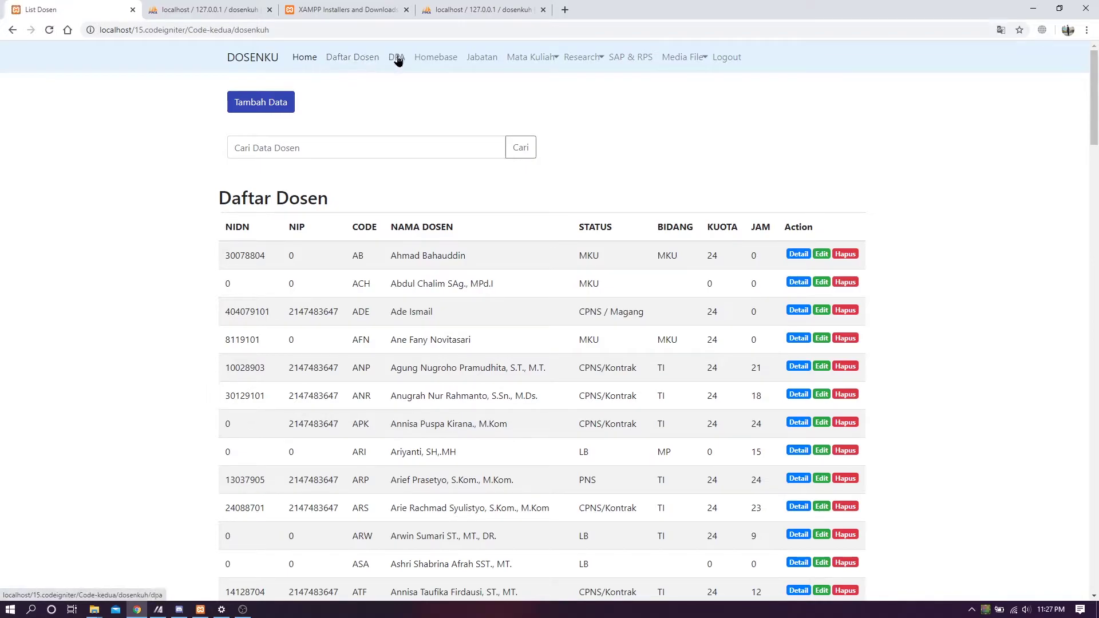
{"action": "left_click", "coordinate": [397, 60]}
{"action": "left_click", "coordinate": [446, 62]}
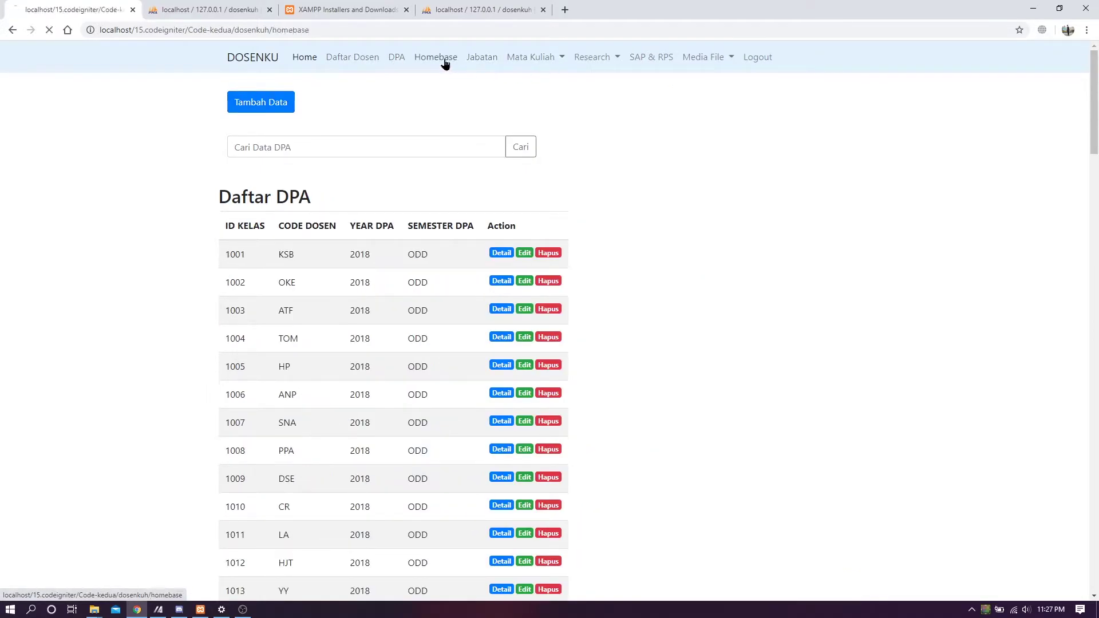
{"action": "left_click", "coordinate": [489, 62]}
{"action": "left_click", "coordinate": [527, 59]}
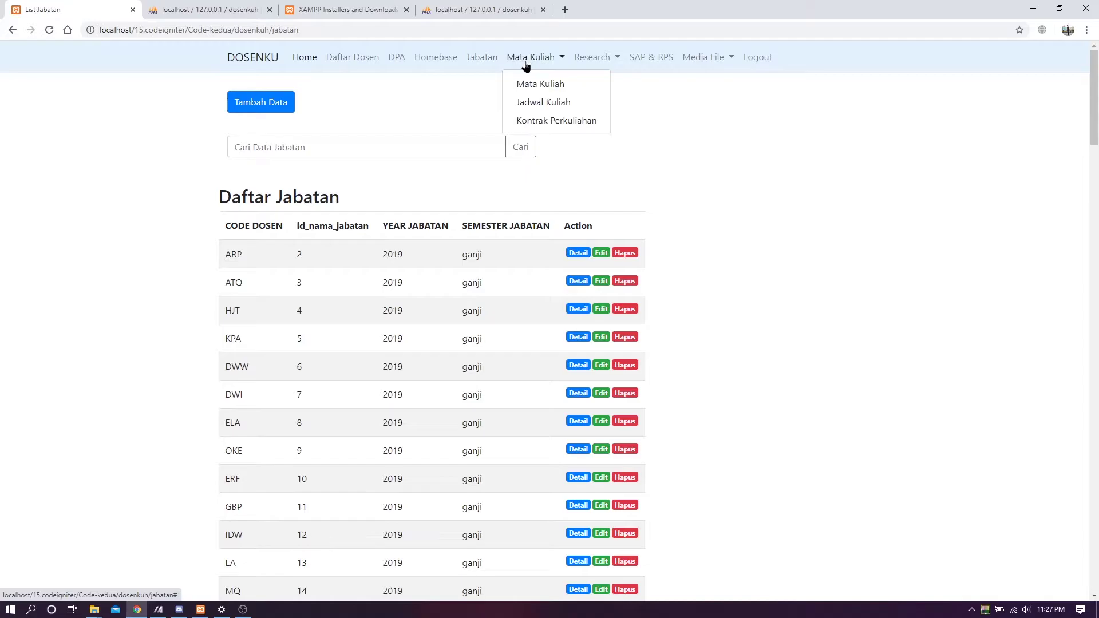
{"action": "left_click", "coordinate": [345, 59]}
{"action": "left_click", "coordinate": [316, 61]}
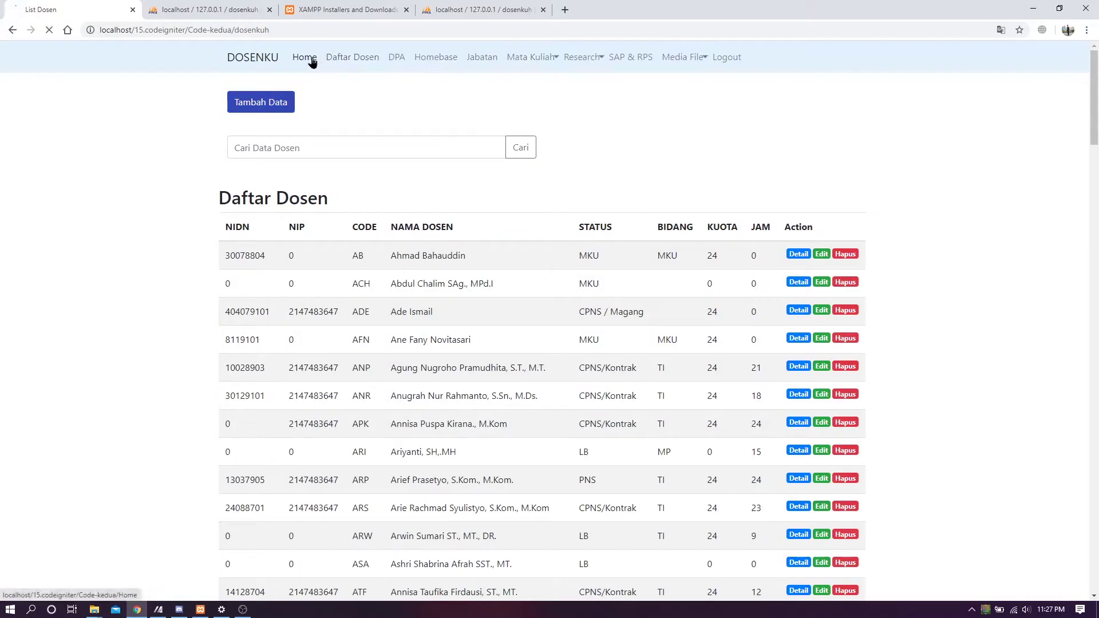
{"action": "left_click", "coordinate": [341, 60]}
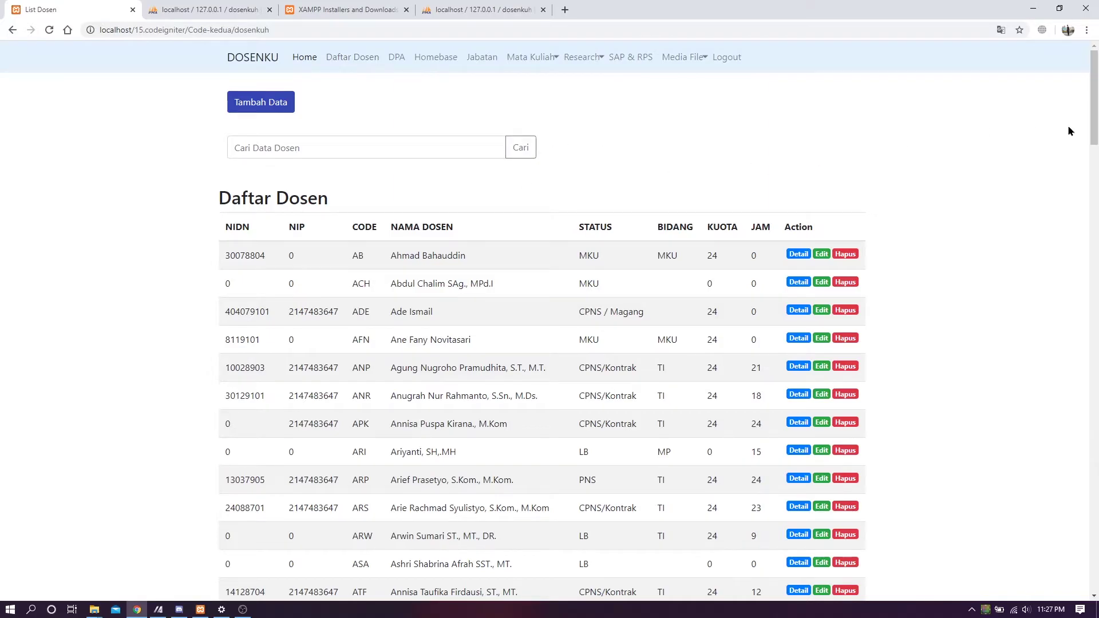
{"action": "scroll", "coordinate": [1071, 132], "scroll_direction": "down", "scroll_amount": 1}
{"action": "scroll", "coordinate": [1071, 131], "scroll_direction": "up", "scroll_amount": 1}
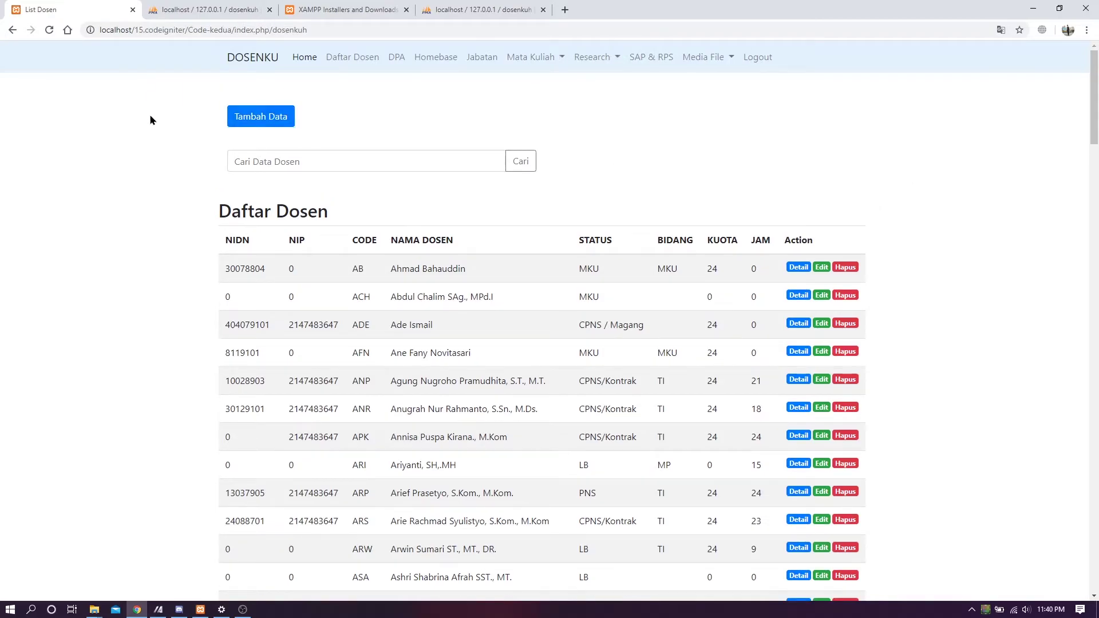
- Open the Tambah Data form and fill NIDN and NIP from saved suggestions
{"action": "left_click", "coordinate": [258, 116]}
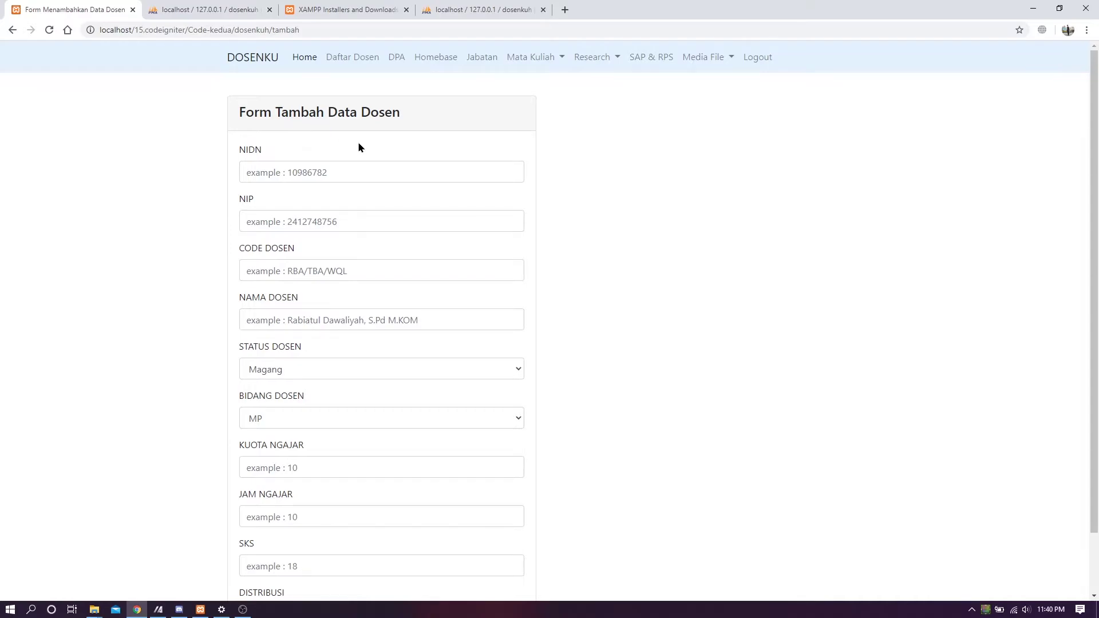
{"action": "scroll", "coordinate": [323, 247], "scroll_direction": "down", "scroll_amount": 2}
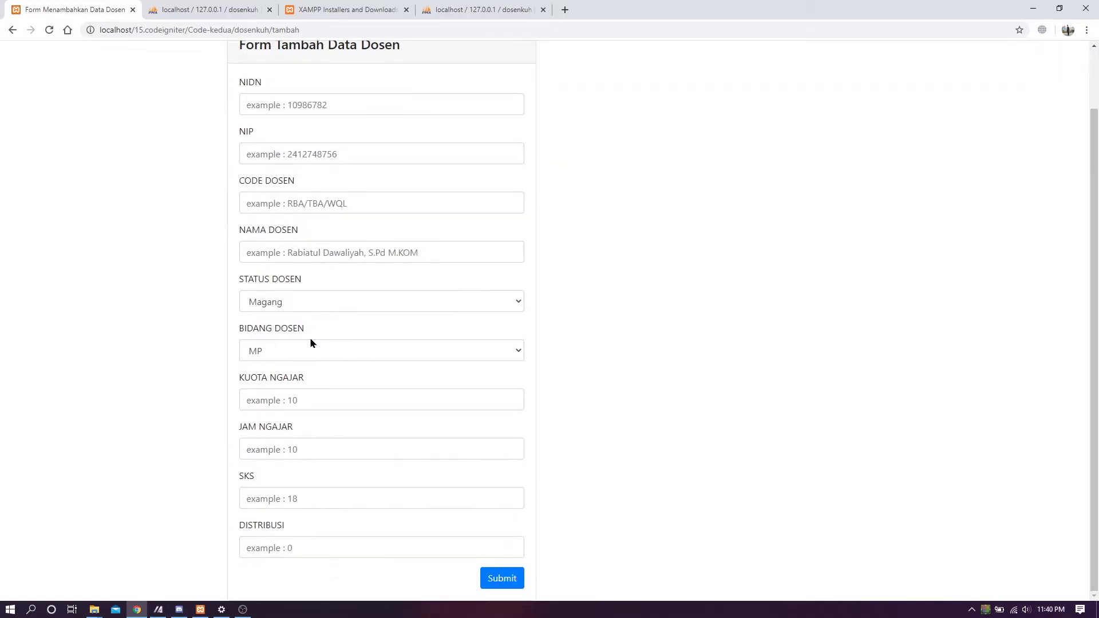
{"action": "scroll", "coordinate": [297, 350], "scroll_direction": "up", "scroll_amount": 2}
{"action": "left_click", "coordinate": [297, 171]}
{"action": "left_click", "coordinate": [596, 178]}
{"action": "left_click", "coordinate": [336, 166]}
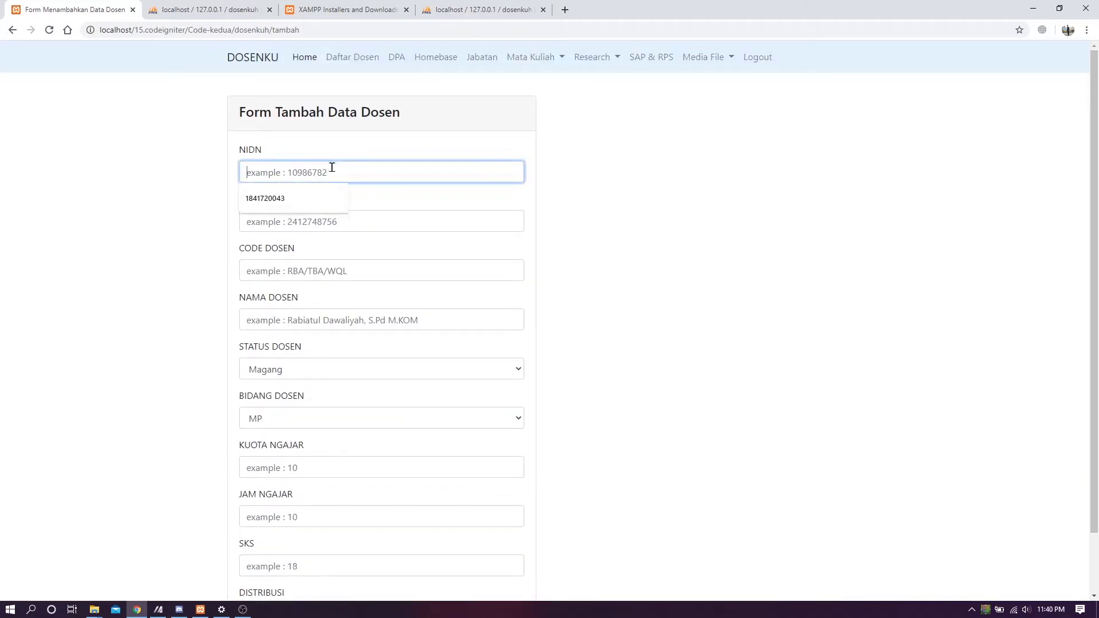
{"action": "left_click", "coordinate": [292, 200]}
{"action": "left_click", "coordinate": [291, 220]}
{"action": "left_click", "coordinate": [282, 248]}
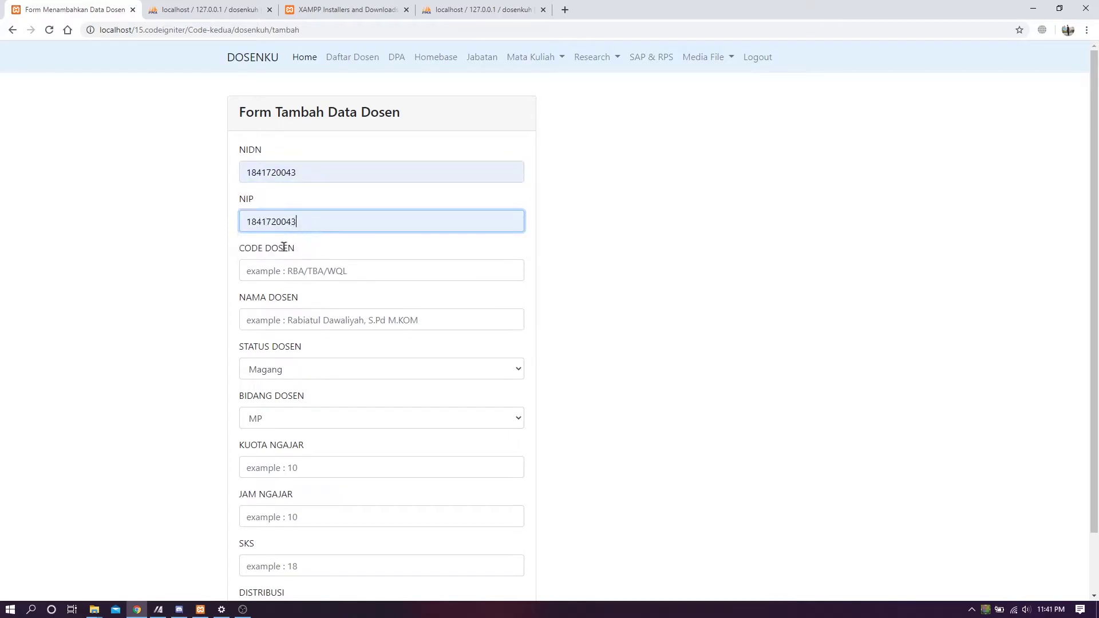
- Set lecturer code ESW, fill the name, status Magang and field TI
{"action": "left_click", "coordinate": [313, 273]}
{"action": "left_click", "coordinate": [293, 305]}
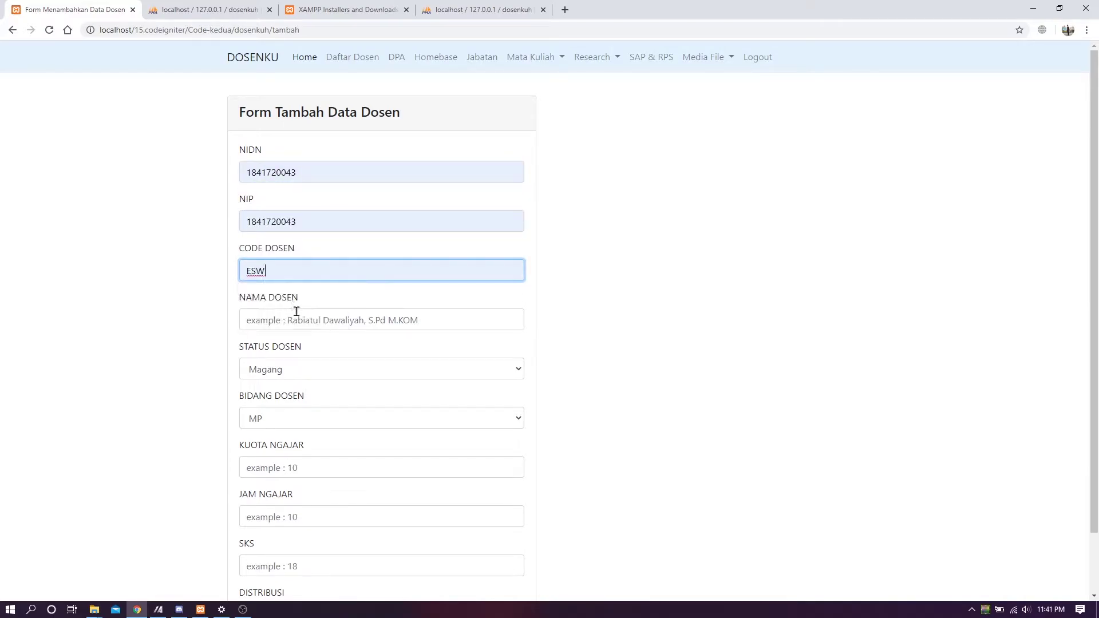
{"action": "left_click", "coordinate": [300, 312]}
{"action": "left_click", "coordinate": [300, 346]}
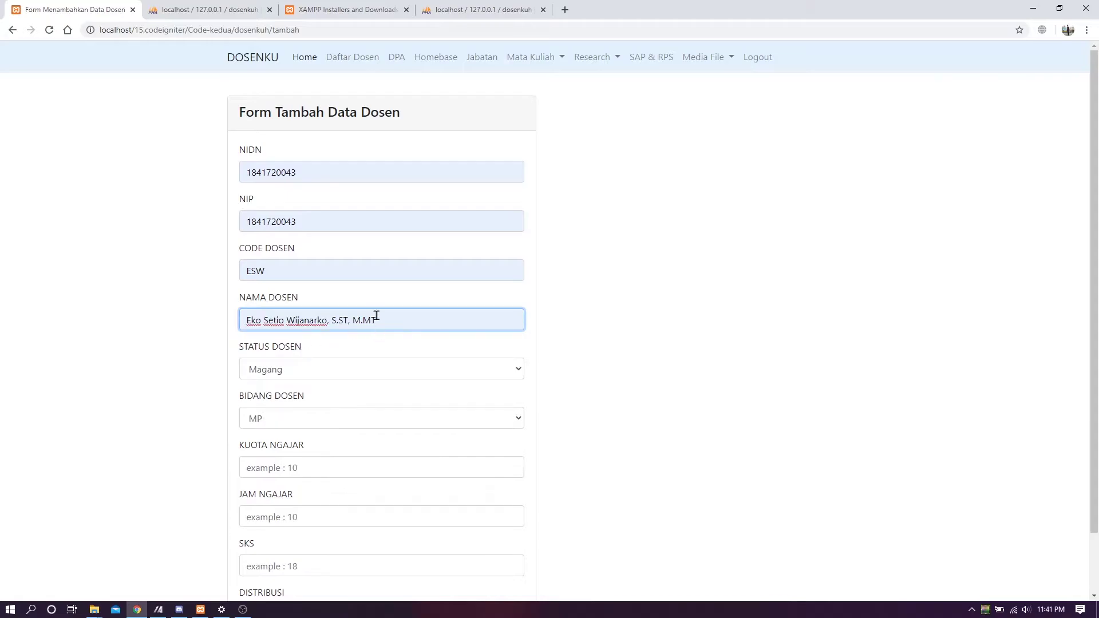
{"action": "key", "text": "BackSpace"}
{"action": "key", "text": "BackSpace"}
{"action": "key", "text": "BackSpace"}
{"action": "key", "text": "BackSpace"}
{"action": "key", "text": "BackSpace"}
{"action": "left_click", "coordinate": [707, 274]}
{"action": "left_click", "coordinate": [424, 366]}
{"action": "left_click", "coordinate": [288, 438]}
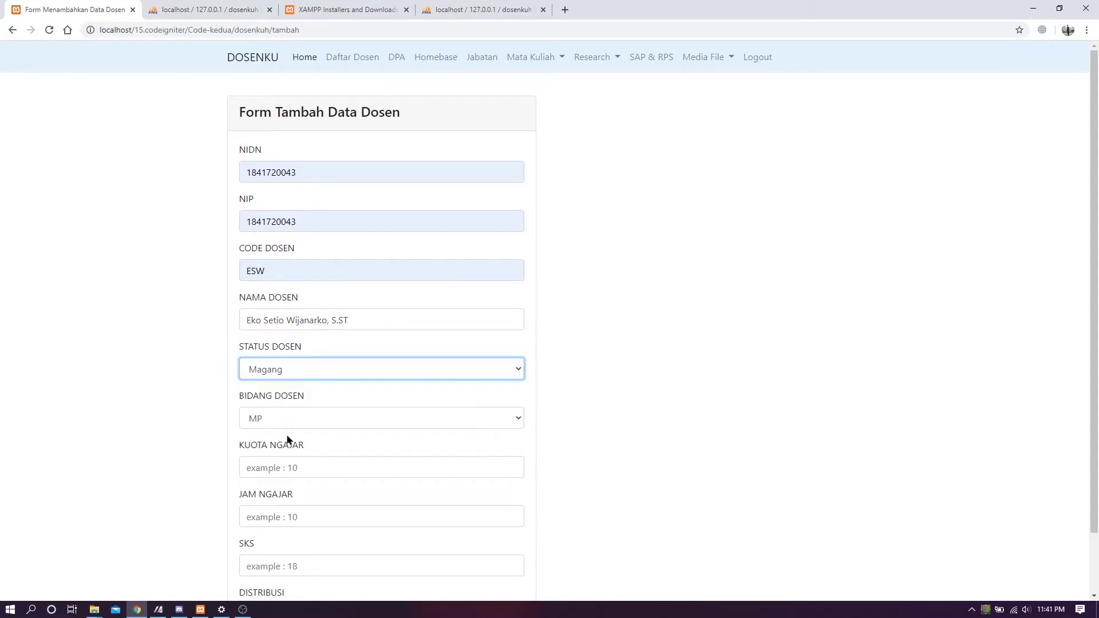
{"action": "left_click", "coordinate": [308, 424]}
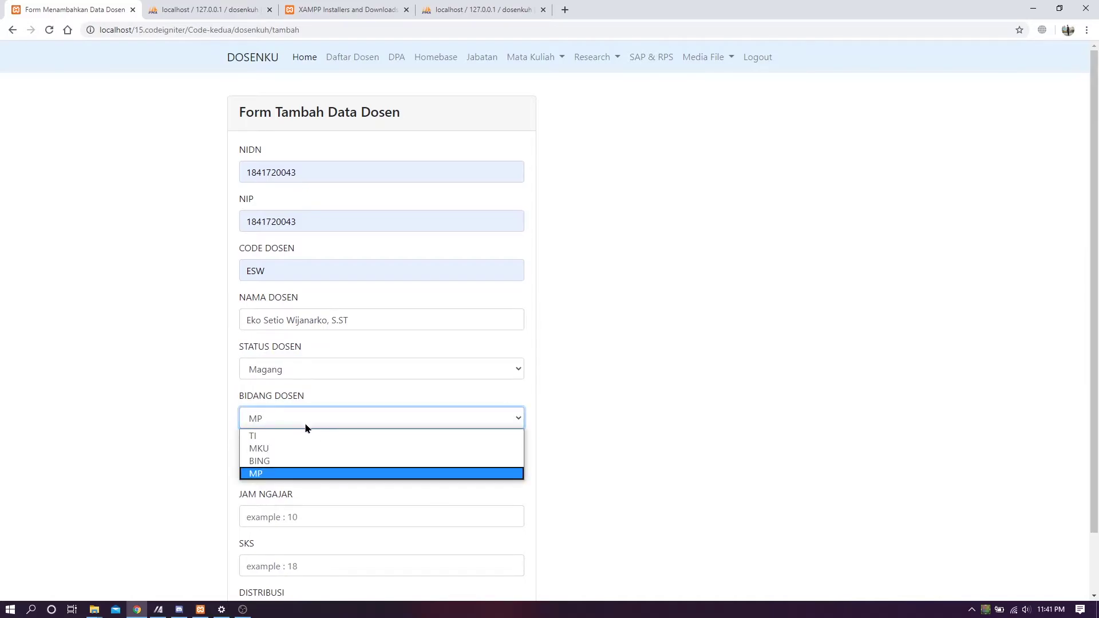
{"action": "left_click", "coordinate": [292, 436]}
- Enter teaching quota 10, hours 10, SKS 10, distribution 0 and submit the lecturer
{"action": "scroll", "coordinate": [295, 432], "scroll_direction": "down", "scroll_amount": 1}
{"action": "left_click", "coordinate": [319, 395]}
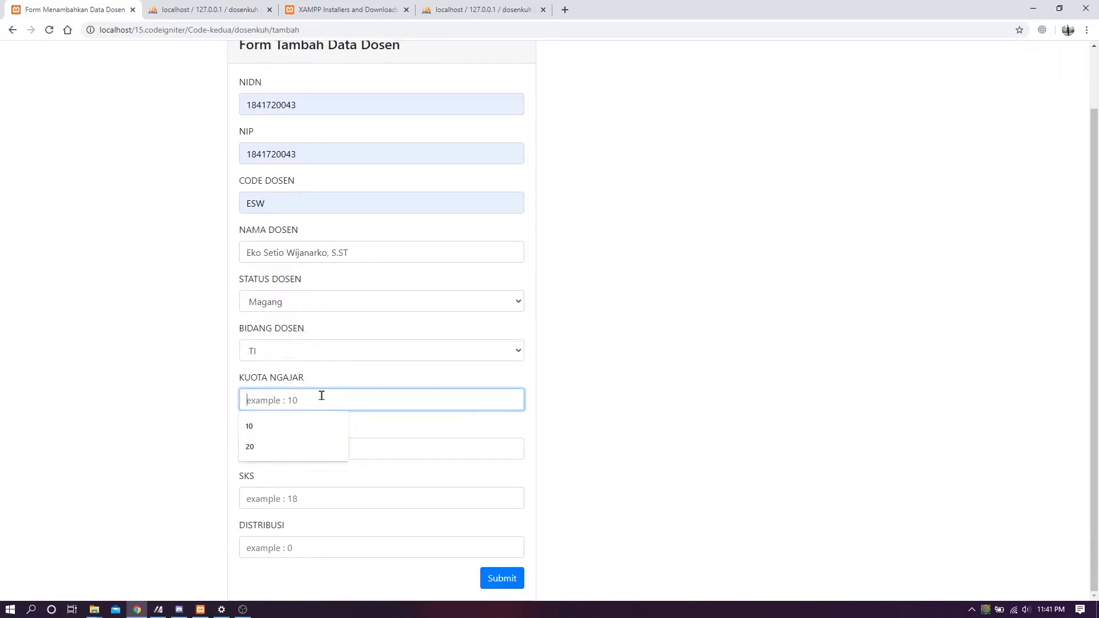
{"action": "type", "text": "10-"}
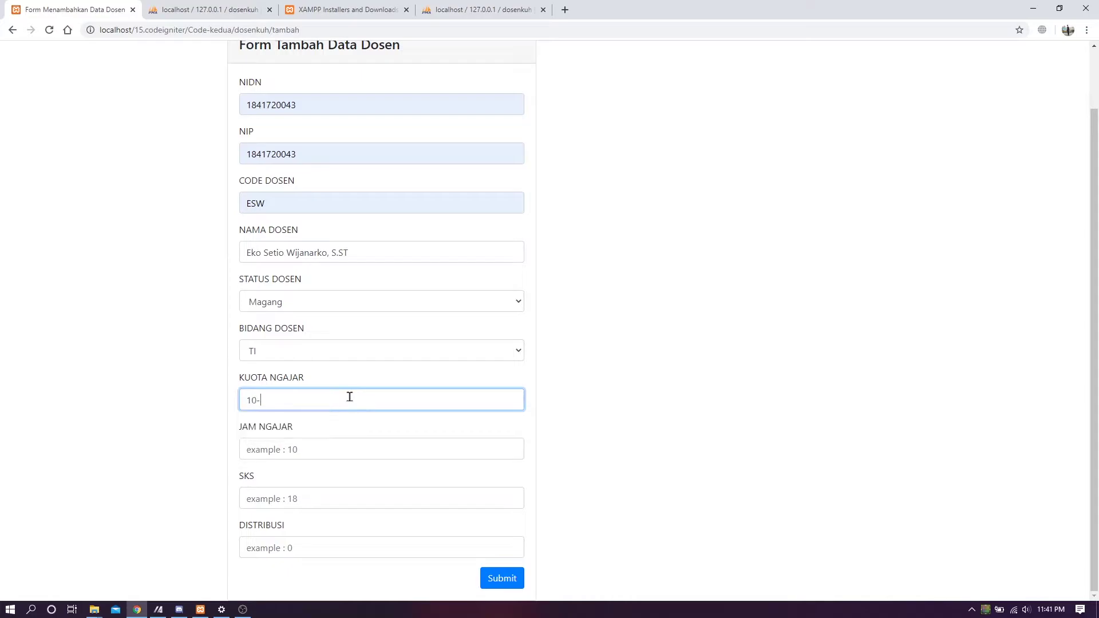
{"action": "key", "text": "Tab"}
{"action": "type", "text": "10"}
{"action": "key", "text": "Tab"}
{"action": "type", "text": "10"}
{"action": "key", "text": "Tab"}
{"action": "type", "text": "0"}
{"action": "scroll", "coordinate": [551, 327], "scroll_direction": "up", "scroll_amount": 1}
{"action": "scroll", "coordinate": [657, 304], "scroll_direction": "down", "scroll_amount": 1}
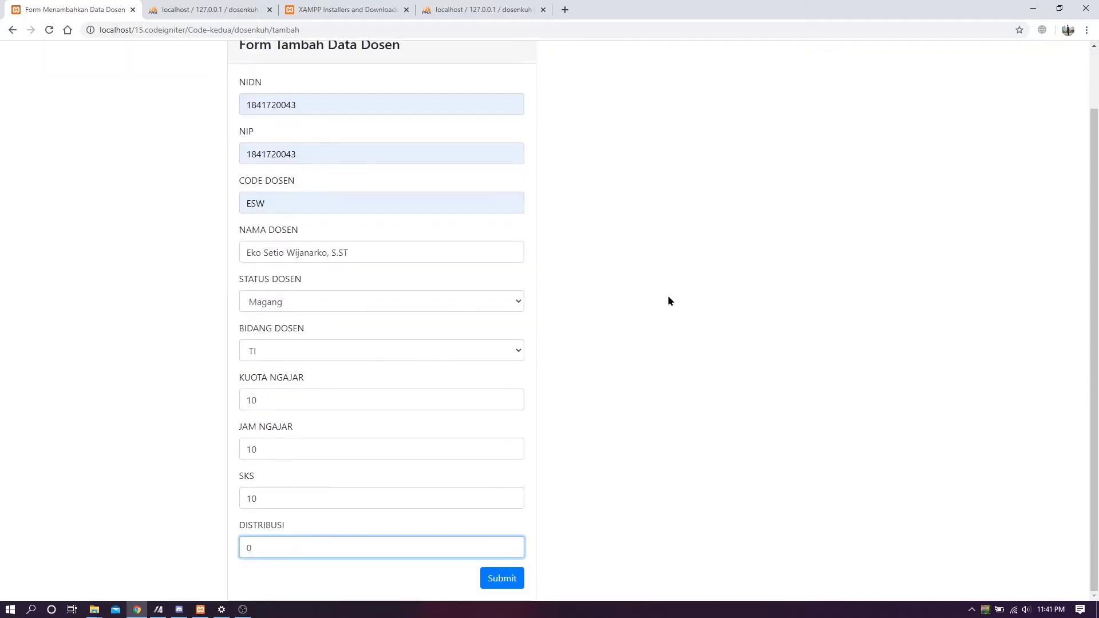
{"action": "left_click", "coordinate": [664, 534]}
{"action": "scroll", "coordinate": [663, 535], "scroll_direction": "up", "scroll_amount": 1}
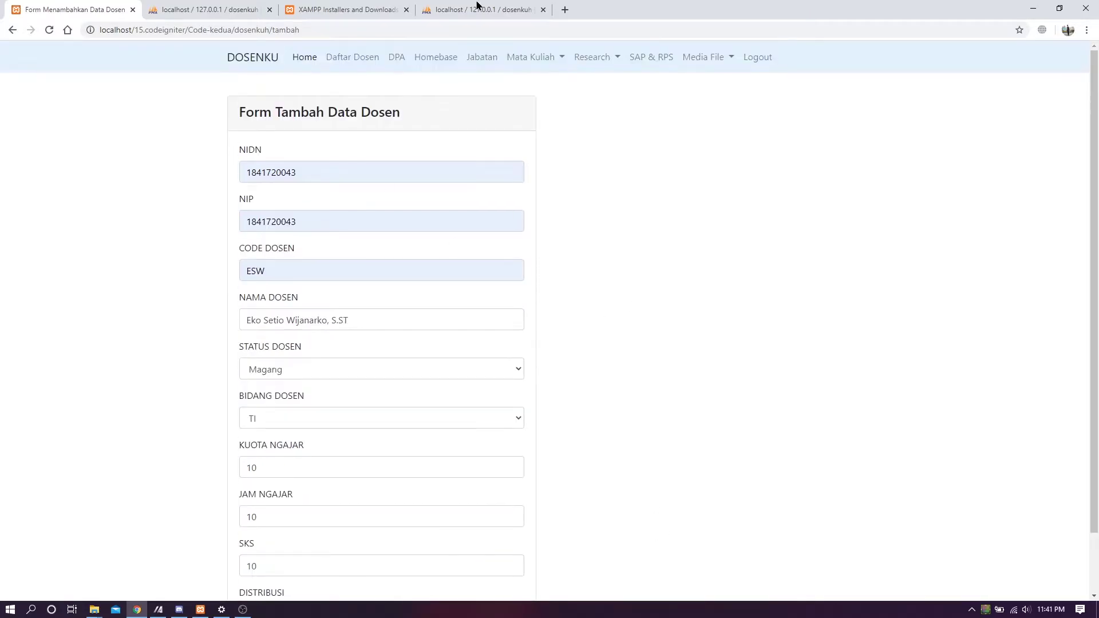
{"action": "scroll", "coordinate": [516, 432], "scroll_direction": "down", "scroll_amount": 1}
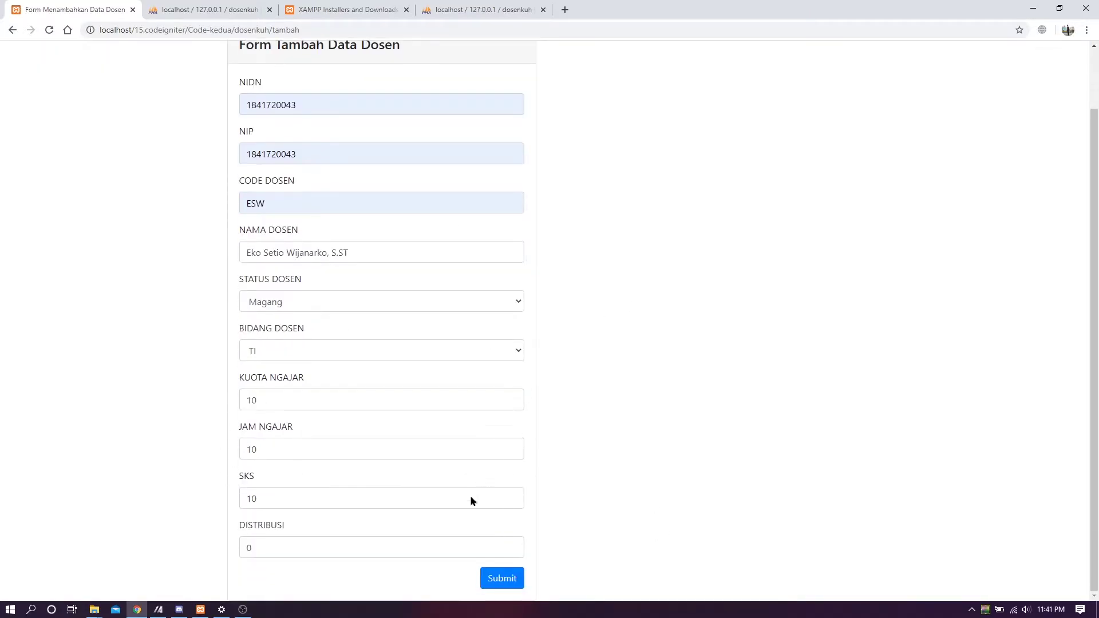
{"action": "left_click", "coordinate": [518, 581]}
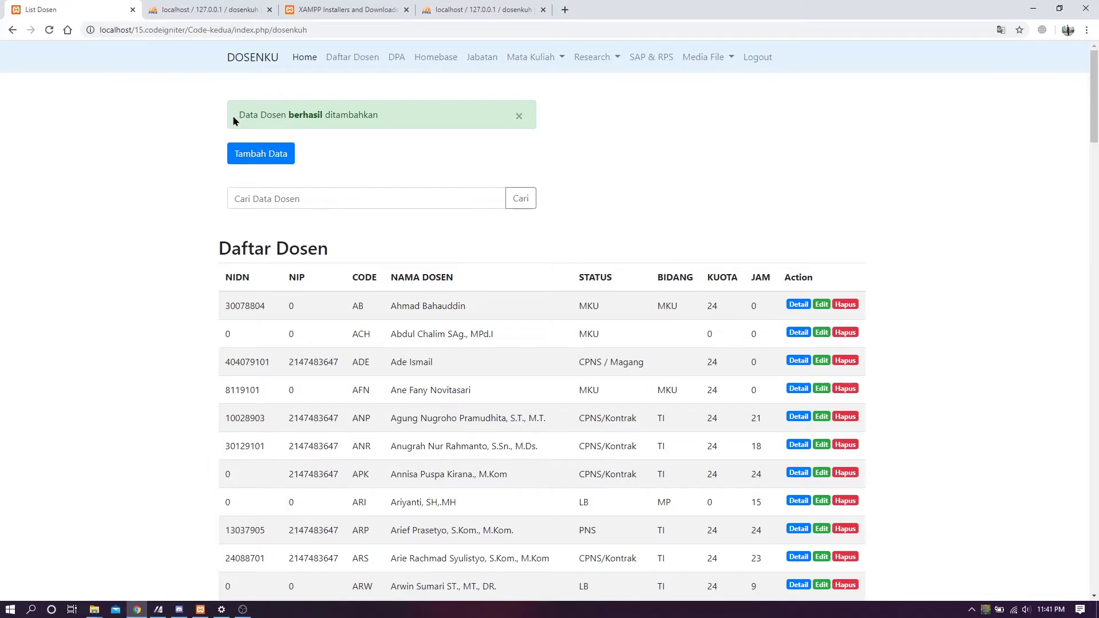
- Search Cari Data Dosen for 'esw' to narrow the lecturer list
{"action": "left_click_drag", "start_coordinate": [232, 116], "coordinate": [294, 115]}
{"action": "left_click", "coordinate": [296, 124]}
{"action": "left_click", "coordinate": [367, 198]}
{"action": "type", "text": "esw"}
{"action": "key", "text": "Return"}
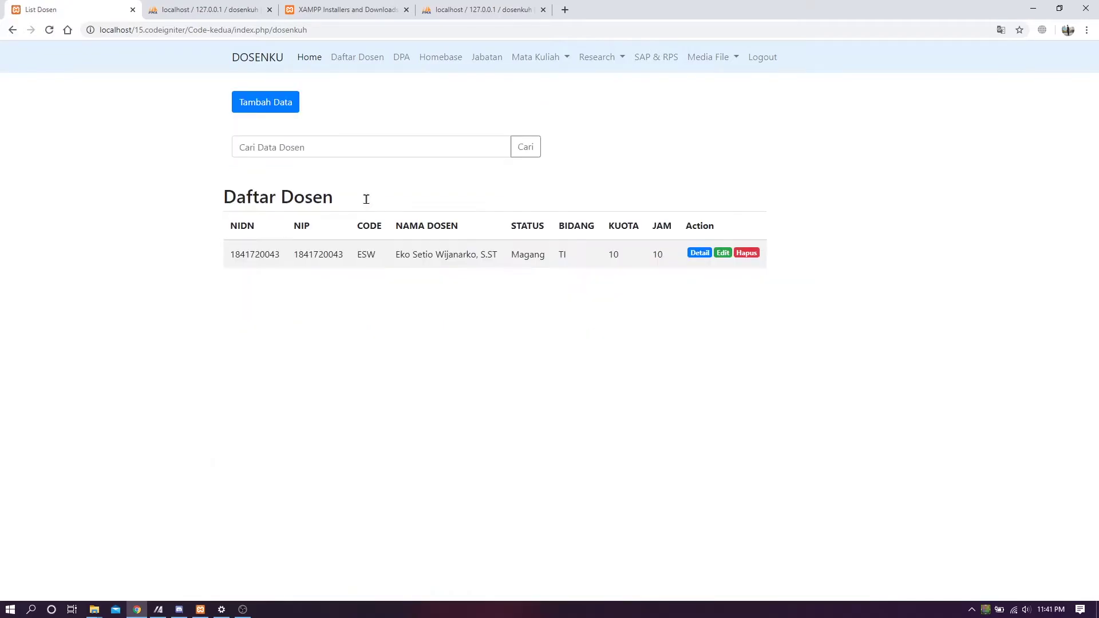
- Check the ESW row's details: Magang, TI, quota 10, 10 hours
{"action": "left_click_drag", "start_coordinate": [232, 255], "coordinate": [468, 256]}
{"action": "left_click", "coordinate": [511, 264]}
{"action": "left_click_drag", "start_coordinate": [232, 252], "coordinate": [527, 255]}
{"action": "left_click", "coordinate": [567, 258]}
{"action": "left_click_drag", "start_coordinate": [229, 252], "coordinate": [472, 255]}
{"action": "left_click", "coordinate": [582, 259]}
- Open the ESW record for editing and append ', M.MT' to the lecturer name
{"action": "left_click", "coordinate": [723, 254]}
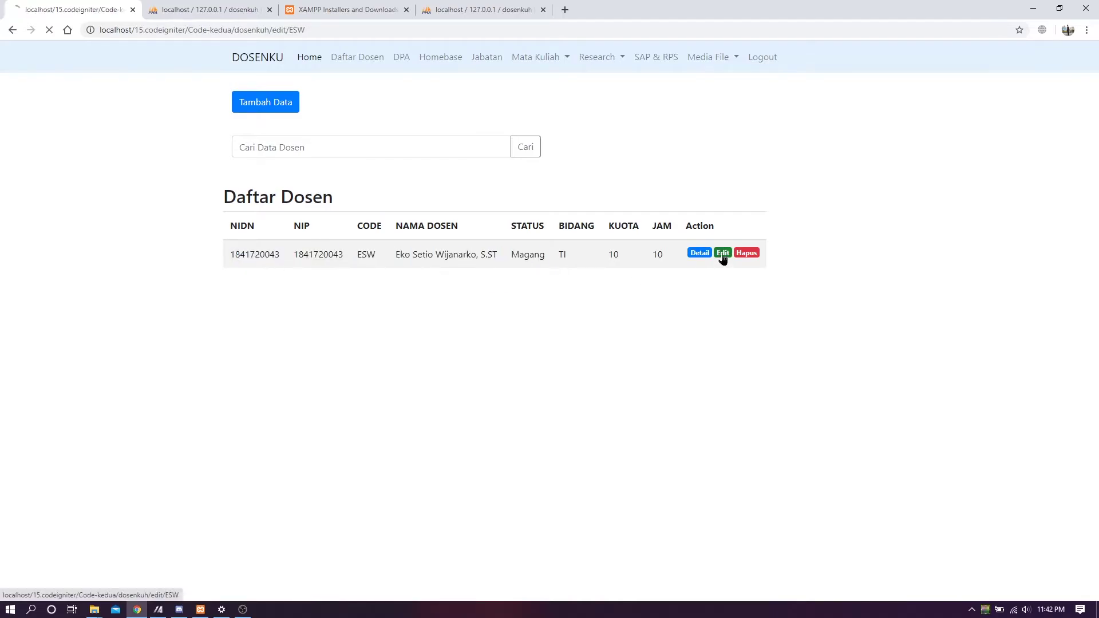
{"action": "scroll", "coordinate": [646, 314], "scroll_direction": "down", "scroll_amount": 2}
{"action": "scroll", "coordinate": [639, 304], "scroll_direction": "up", "scroll_amount": 2}
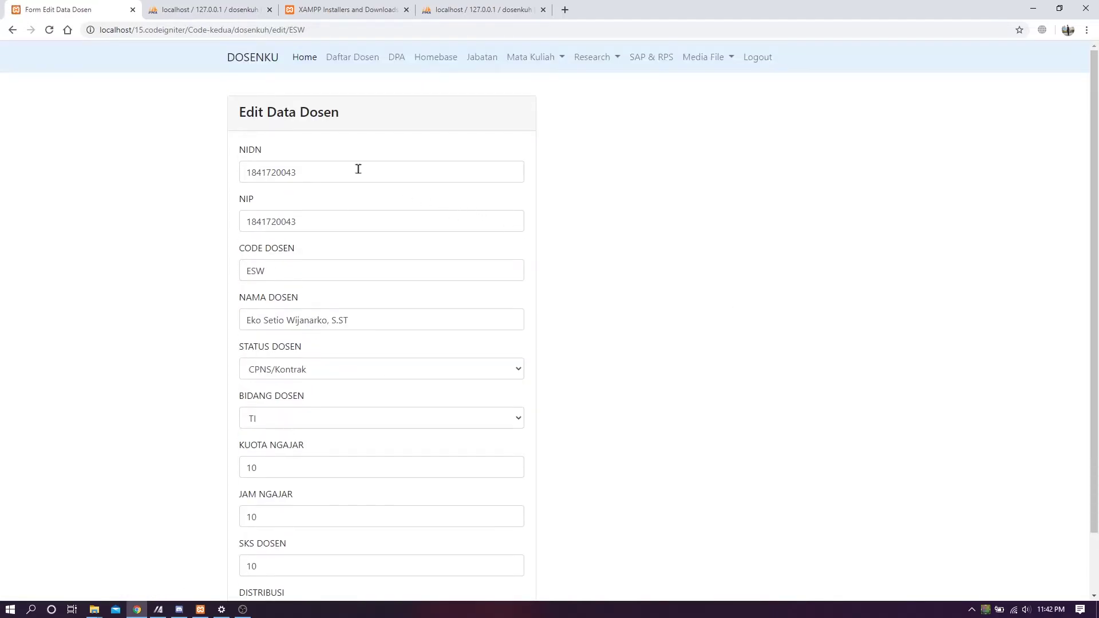
{"action": "left_click", "coordinate": [386, 320]}
{"action": "type", "text": ", M."}
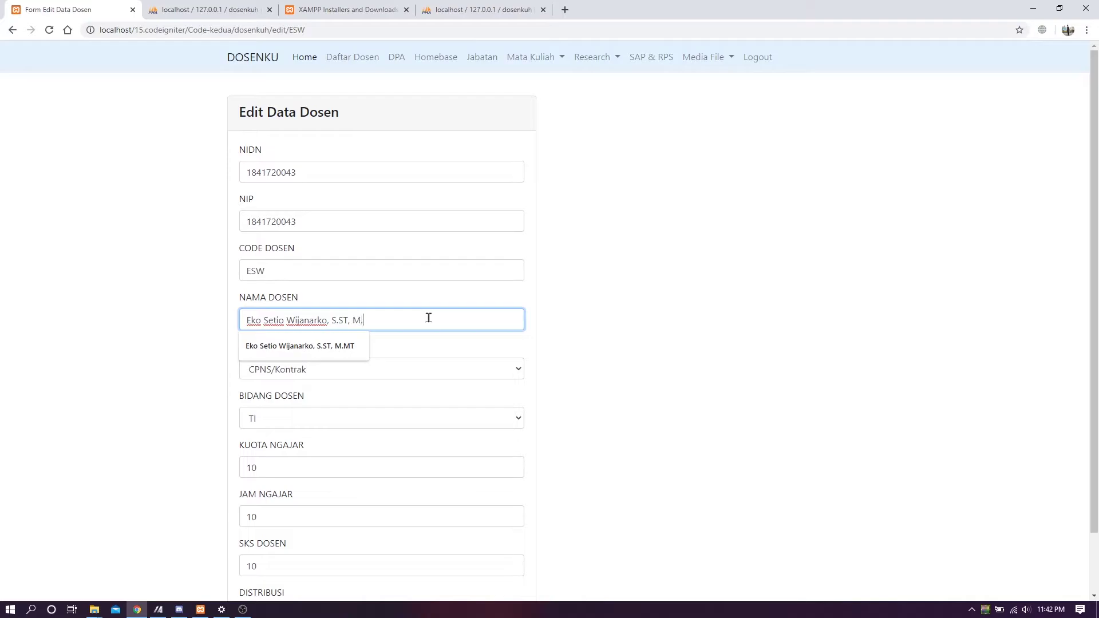
{"action": "type", "text": "MT"}
{"action": "left_click", "coordinate": [656, 311]}
- Set both STATUS DOSEN and BIDANG DOSEN to MKU
{"action": "left_click", "coordinate": [464, 369]}
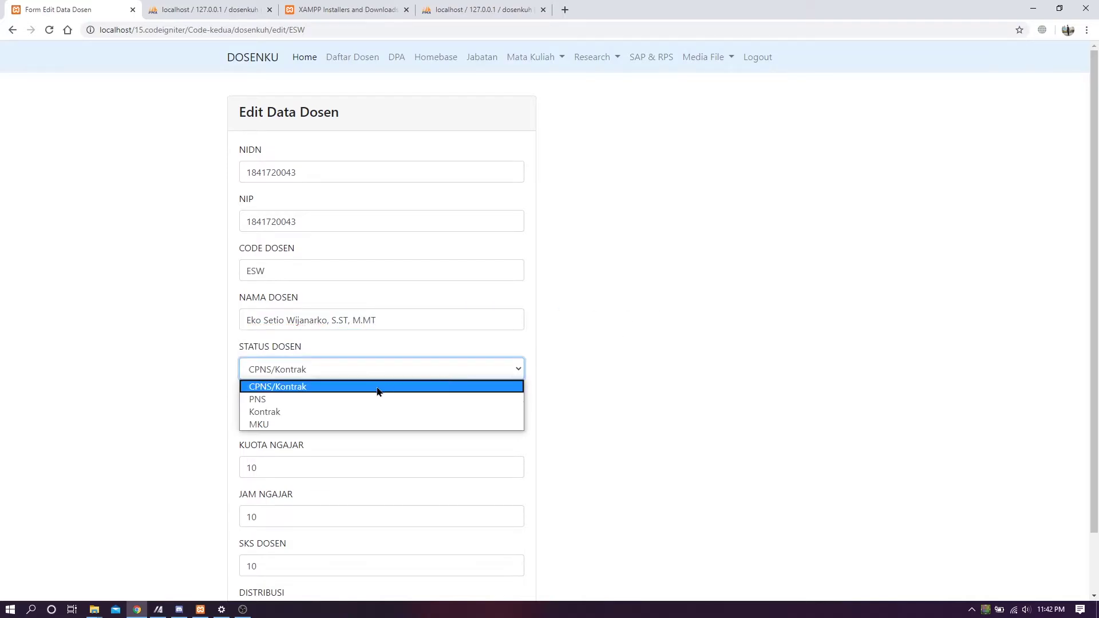
{"action": "left_click", "coordinate": [288, 425]}
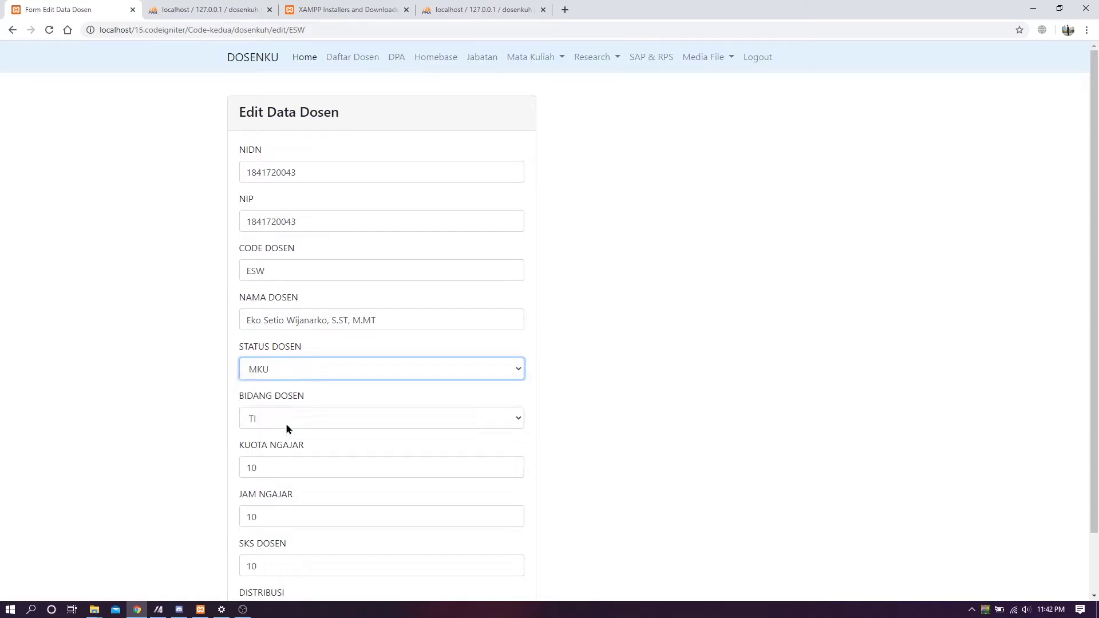
{"action": "left_click", "coordinate": [384, 419]}
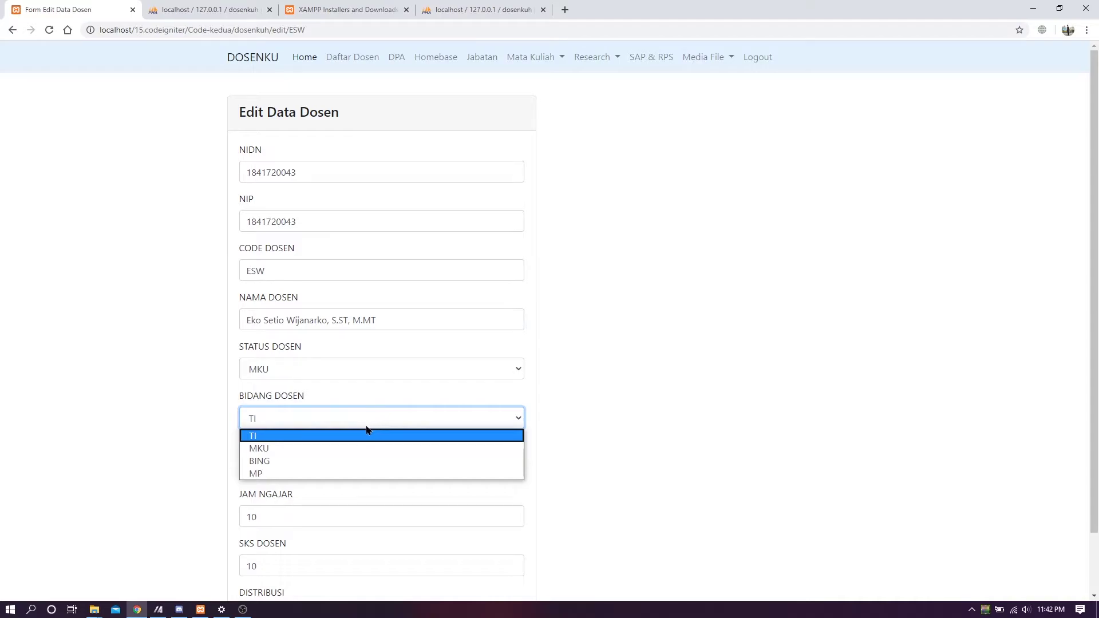
{"action": "left_click", "coordinate": [351, 448]}
- Change KUOTA NGAJAR to 20 and save the edited lecturer record
{"action": "scroll", "coordinate": [547, 455], "scroll_direction": "down", "scroll_amount": 1}
{"action": "left_click", "coordinate": [351, 399]}
{"action": "key", "text": "BackSpace"}
{"action": "key", "text": "BackSpace"}
{"action": "type", "text": "20"}
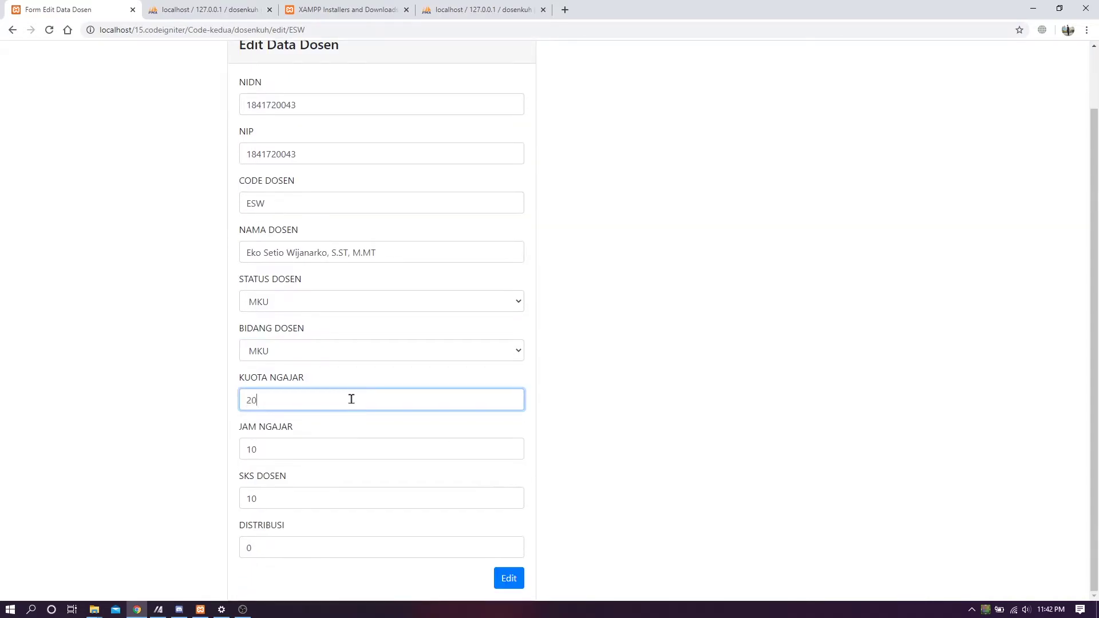
{"action": "left_click", "coordinate": [616, 493]}
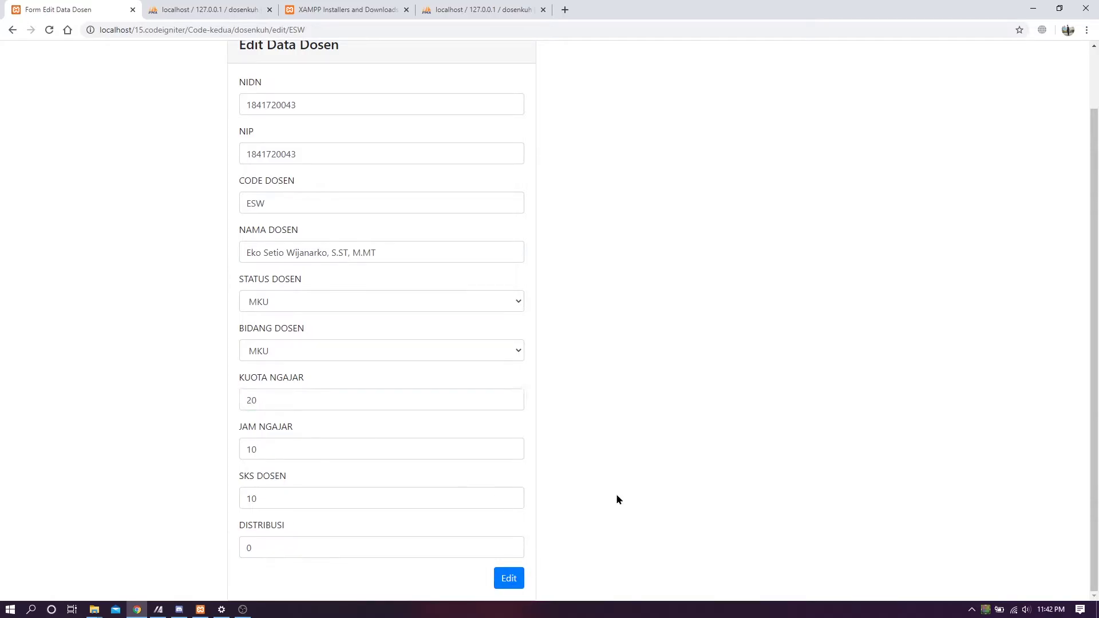
{"action": "left_click", "coordinate": [512, 577]}
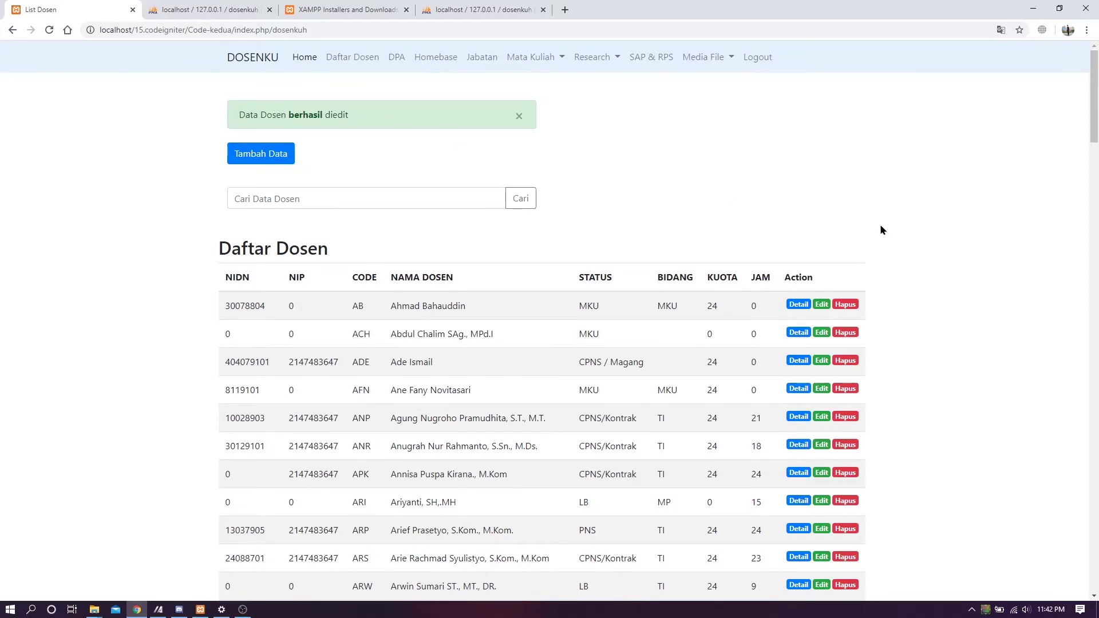
{"action": "scroll", "coordinate": [871, 275], "scroll_direction": "down", "scroll_amount": 8}
- Search the lecturers for 'esw' and check the ESW row's details
{"action": "scroll", "coordinate": [859, 293], "scroll_direction": "down", "scroll_amount": 2}
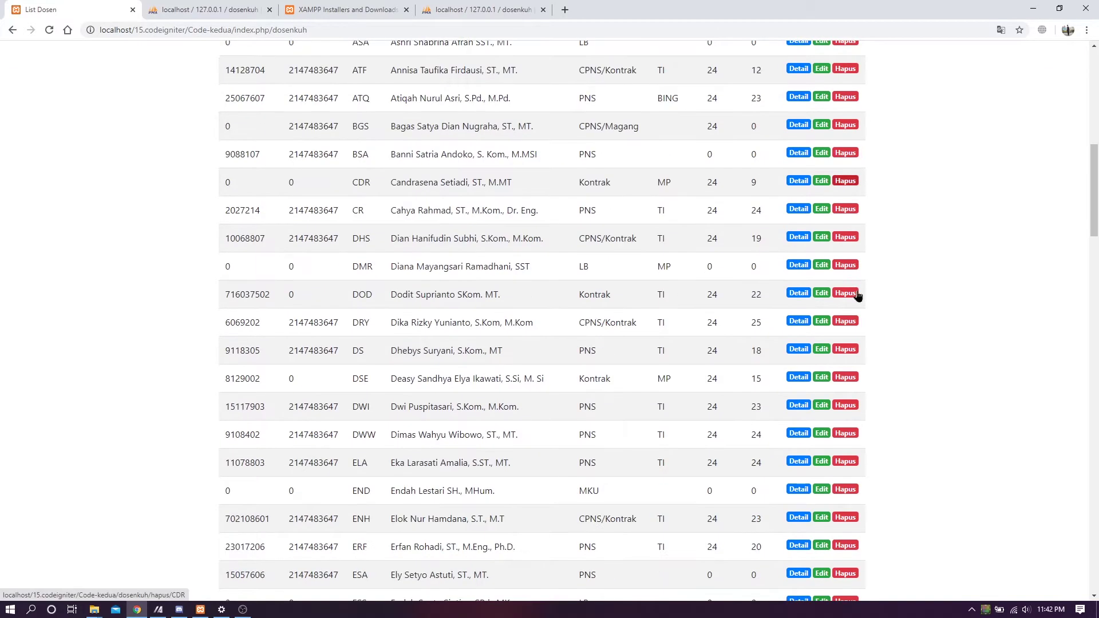
{"action": "scroll", "coordinate": [859, 295], "scroll_direction": "up", "scroll_amount": 8}
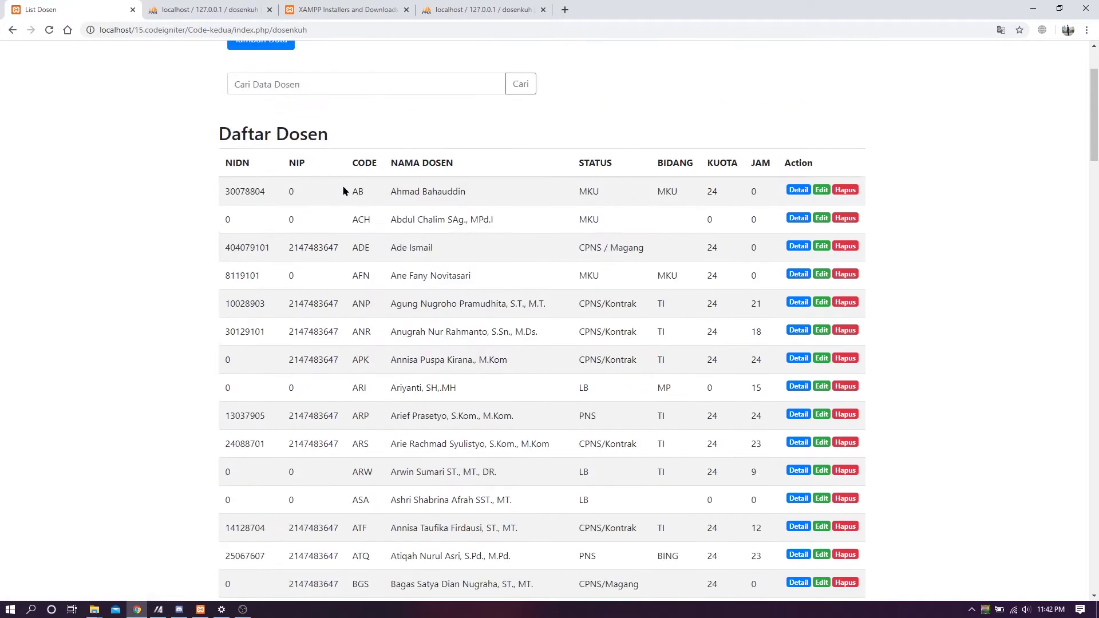
{"action": "left_click", "coordinate": [277, 84]}
{"action": "type", "text": "esw"}
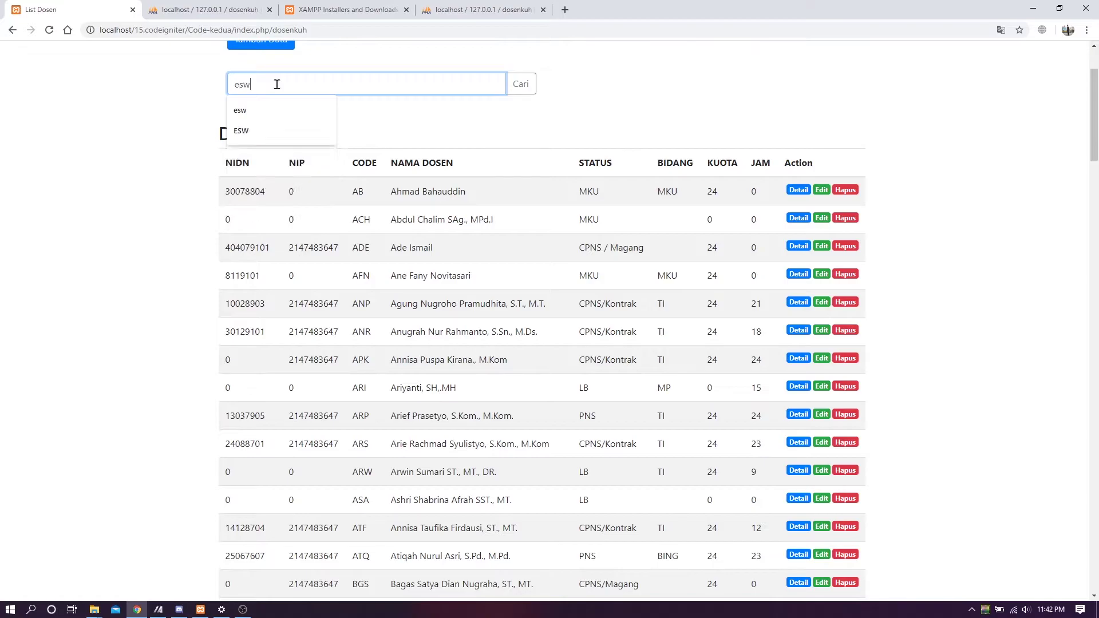
{"action": "key", "text": "Return"}
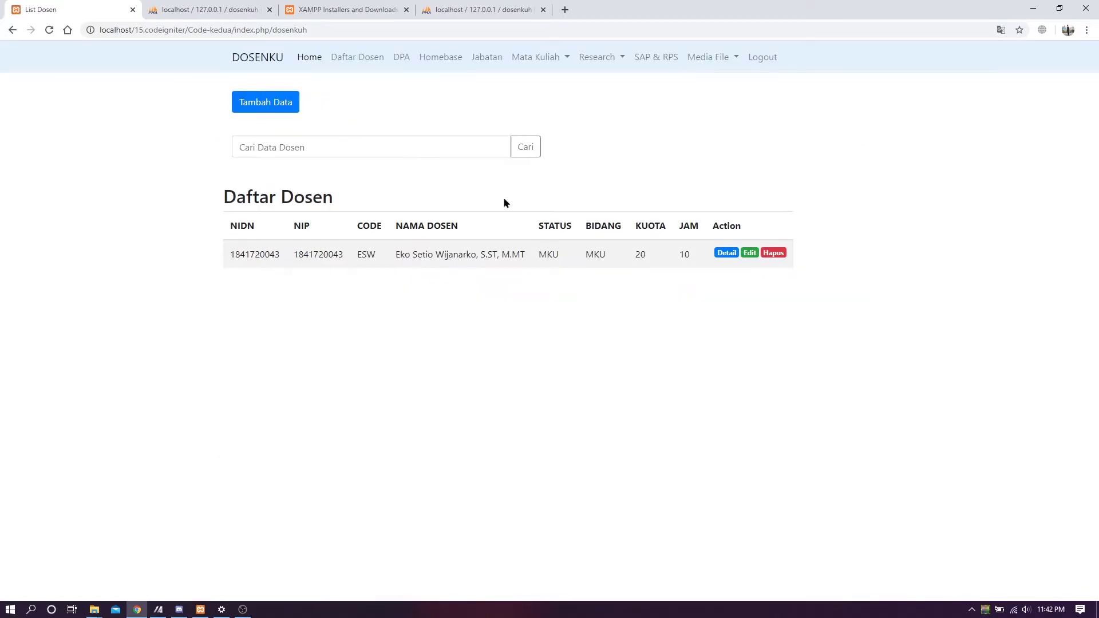
{"action": "left_click_drag", "start_coordinate": [480, 256], "coordinate": [648, 258]}
{"action": "left_click", "coordinate": [483, 257]}
{"action": "left_click_drag", "start_coordinate": [483, 256], "coordinate": [646, 257]}
{"action": "left_click_drag", "start_coordinate": [212, 268], "coordinate": [666, 262]}
{"action": "left_click", "coordinate": [656, 299]}
- Reload the full list, search 'esw' again, and request deletion of the ESW row
{"action": "left_click", "coordinate": [360, 58]}
{"action": "left_click", "coordinate": [377, 150]}
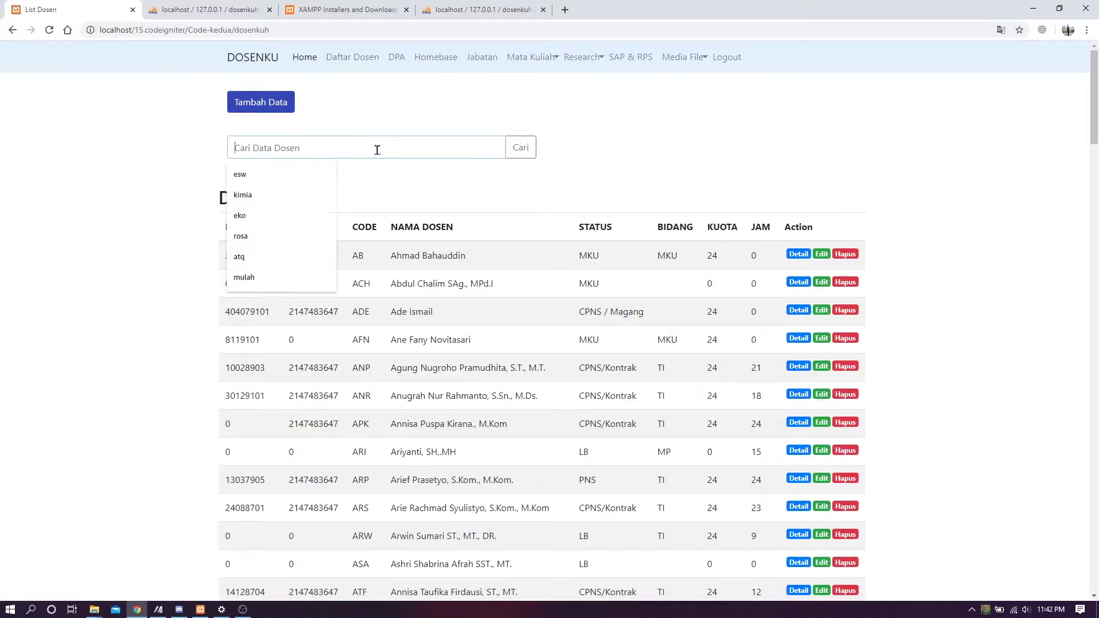
{"action": "type", "text": "esw"}
{"action": "key", "text": "Return"}
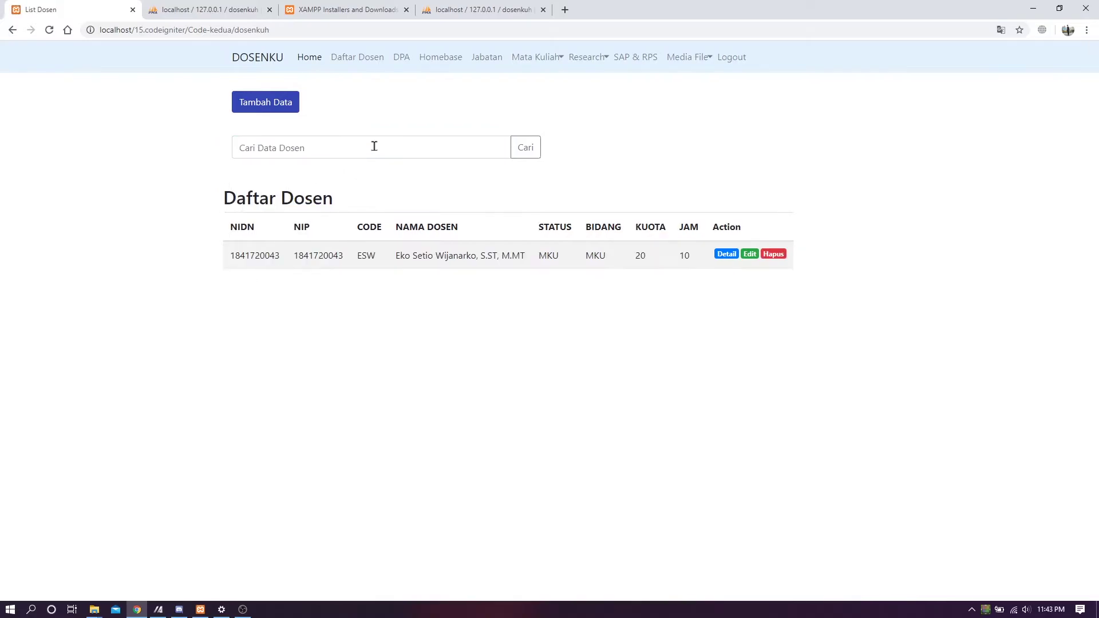
{"action": "left_click", "coordinate": [778, 259]}
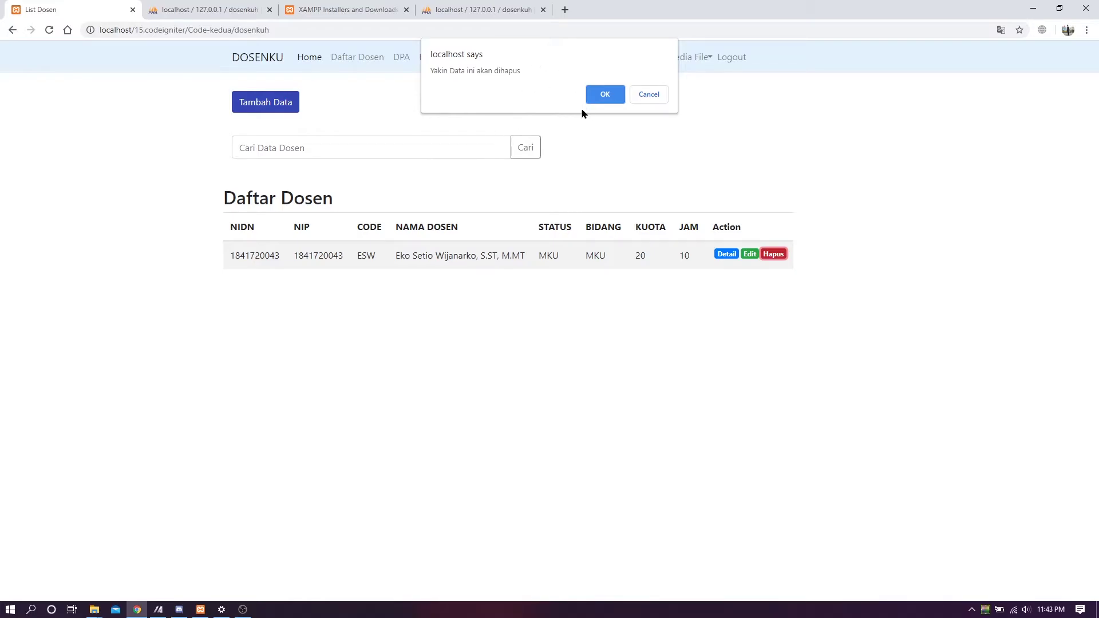
- Confirm the ESW lecturer deletion with OK in the localhost dialog
{"action": "left_click", "coordinate": [599, 96]}
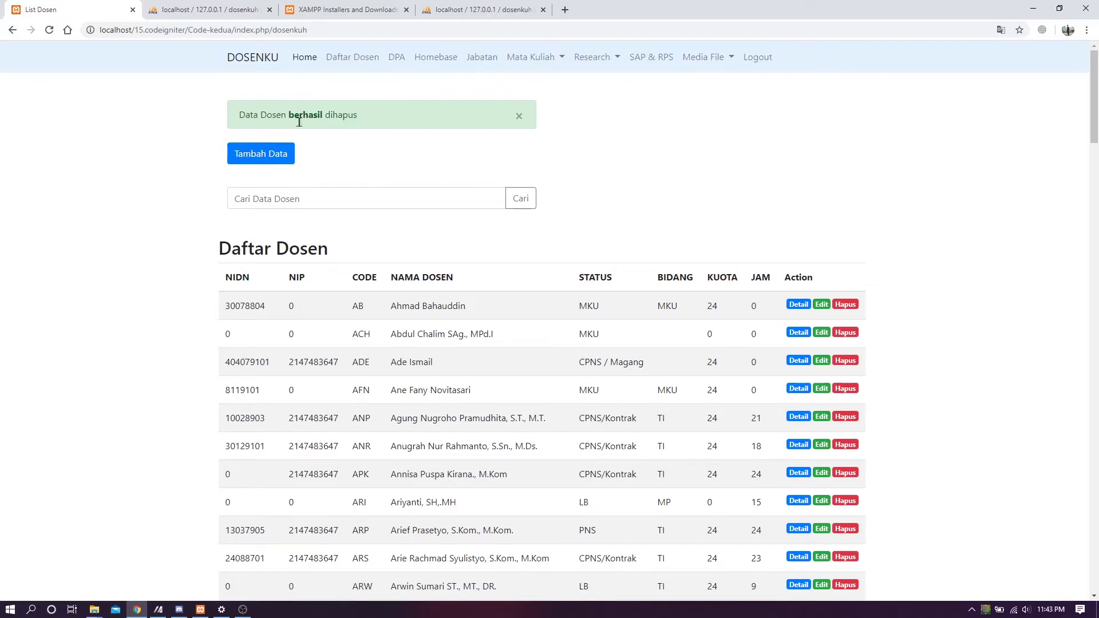
- Dismiss the deletion notice and reload the lecturer list
{"action": "left_click", "coordinate": [519, 116]}
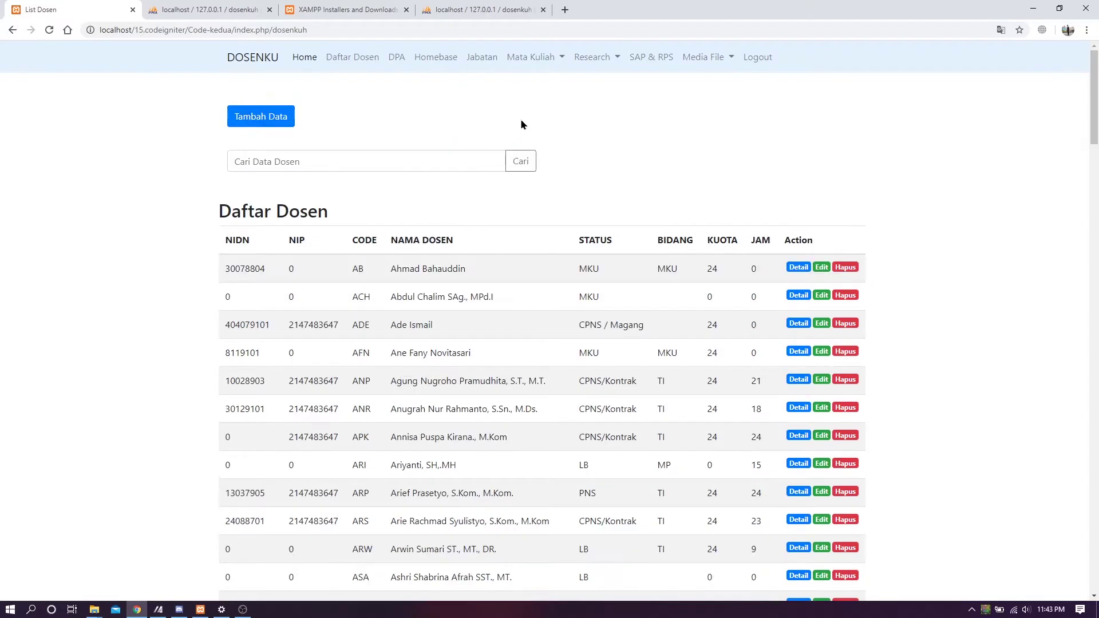
{"action": "scroll", "coordinate": [896, 141], "scroll_direction": "down", "scroll_amount": 4}
{"action": "left_click_drag", "start_coordinate": [1097, 134], "coordinate": [1080, 86]}
{"action": "mouse_move", "coordinate": [1096, 147]}
{"action": "left_mouse_down"}
{"action": "mouse_move", "coordinate": [1096, 167]}
{"action": "mouse_move", "coordinate": [1096, 143]}
{"action": "left_mouse_up"}
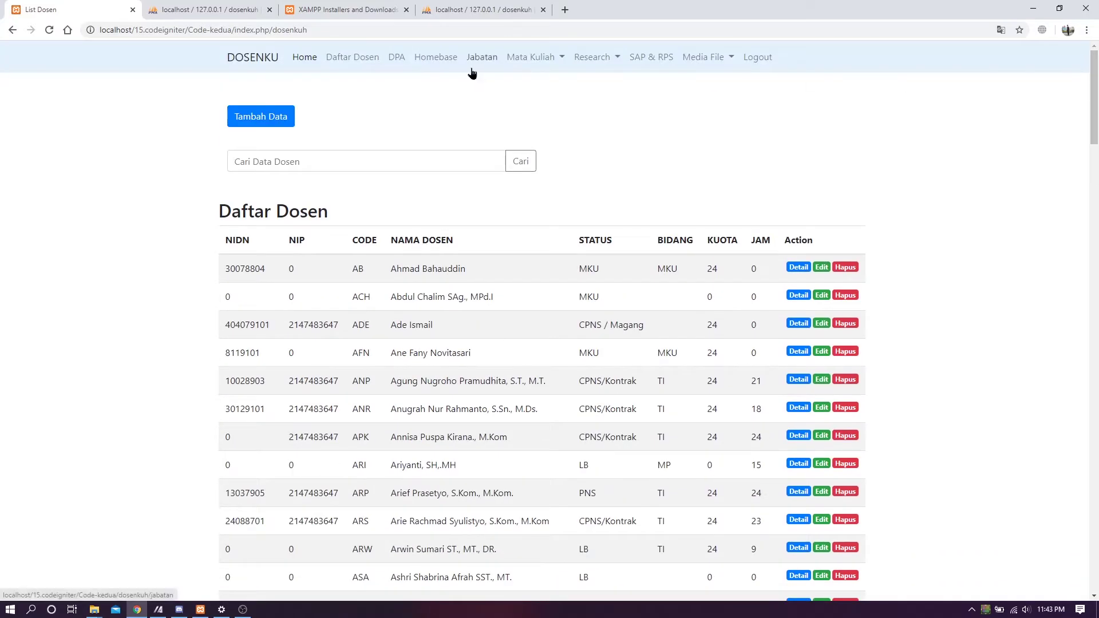
{"action": "left_click", "coordinate": [361, 63]}
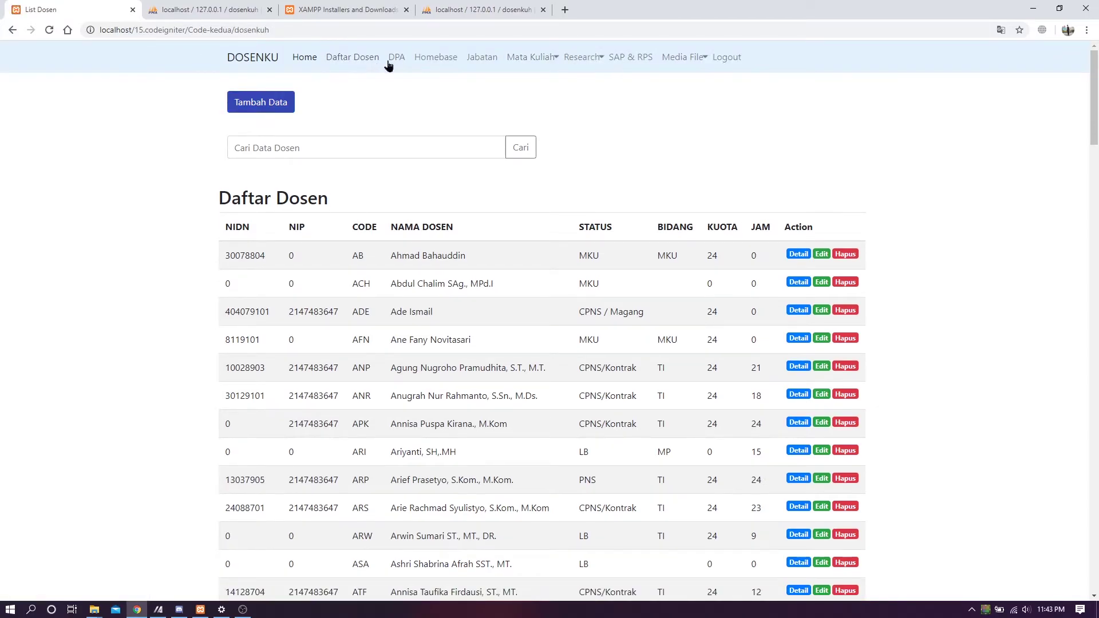
- Browse the DPA, Homebase and Jabatan lists
{"action": "left_click", "coordinate": [396, 61]}
{"action": "left_click", "coordinate": [431, 63]}
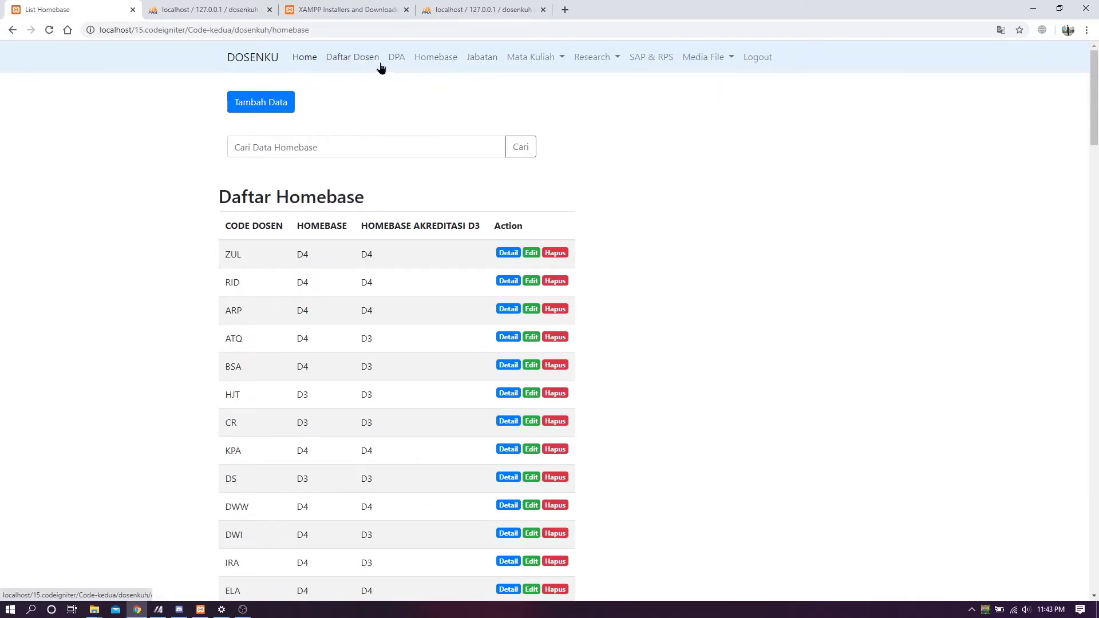
{"action": "left_click", "coordinate": [398, 65]}
{"action": "left_click", "coordinate": [438, 64]}
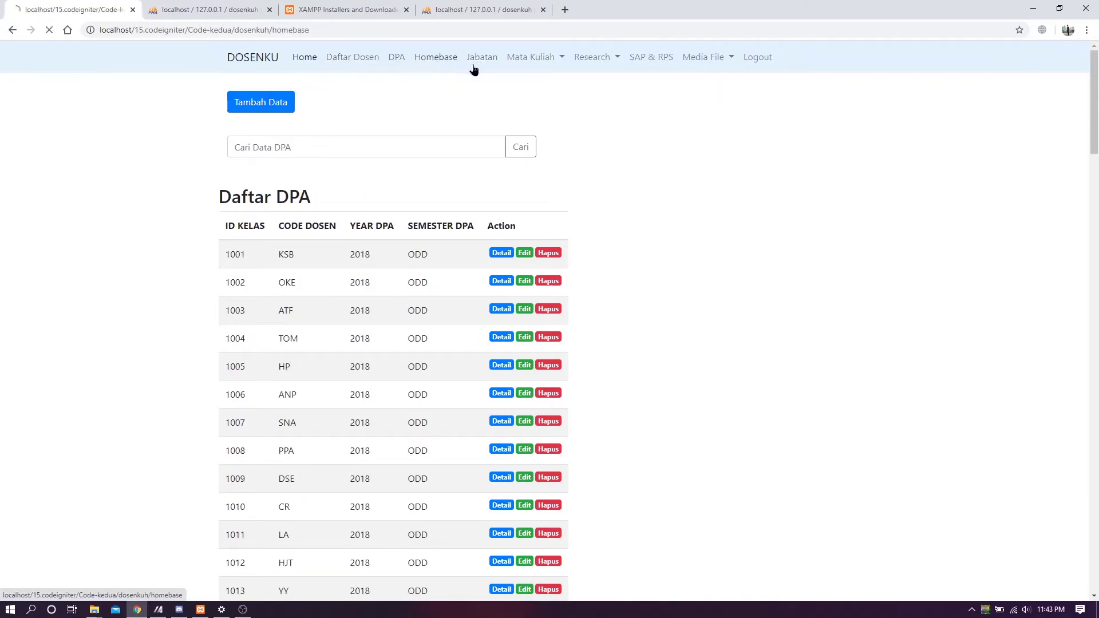
{"action": "left_click", "coordinate": [489, 67]}
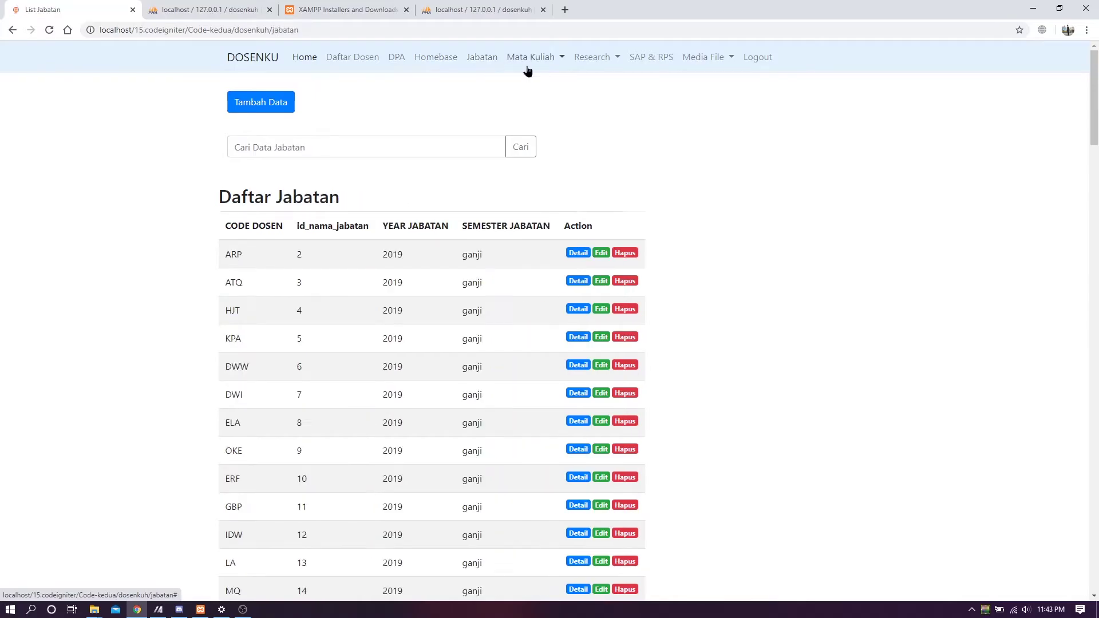
- View the Jadwal Kuliah course schedule and the Research Name list
{"action": "left_click", "coordinate": [537, 65]}
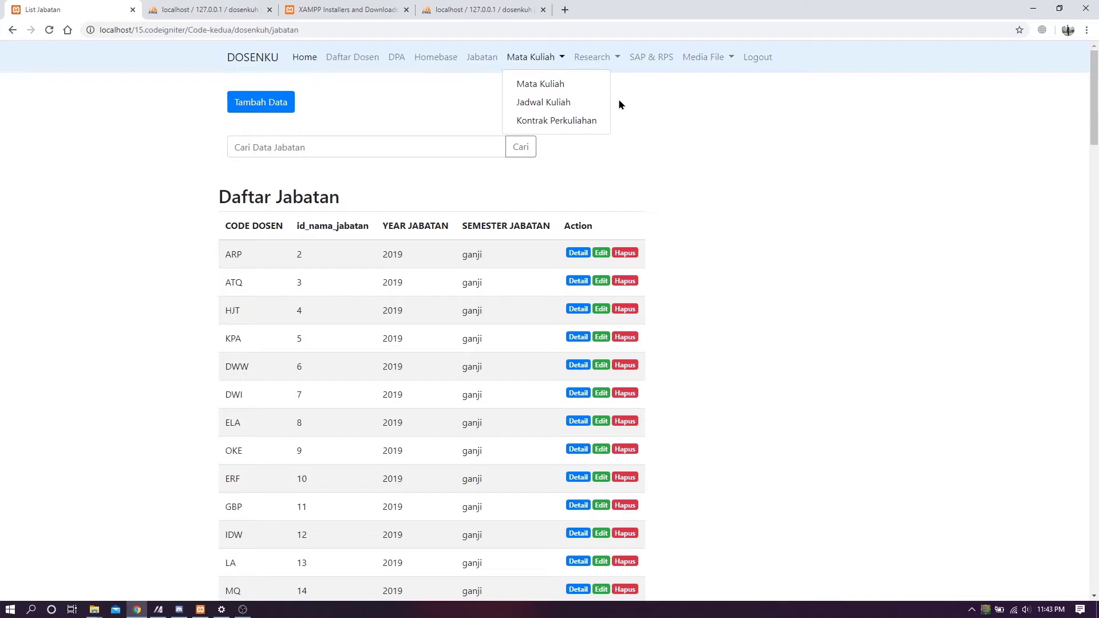
{"action": "left_click", "coordinate": [581, 102]}
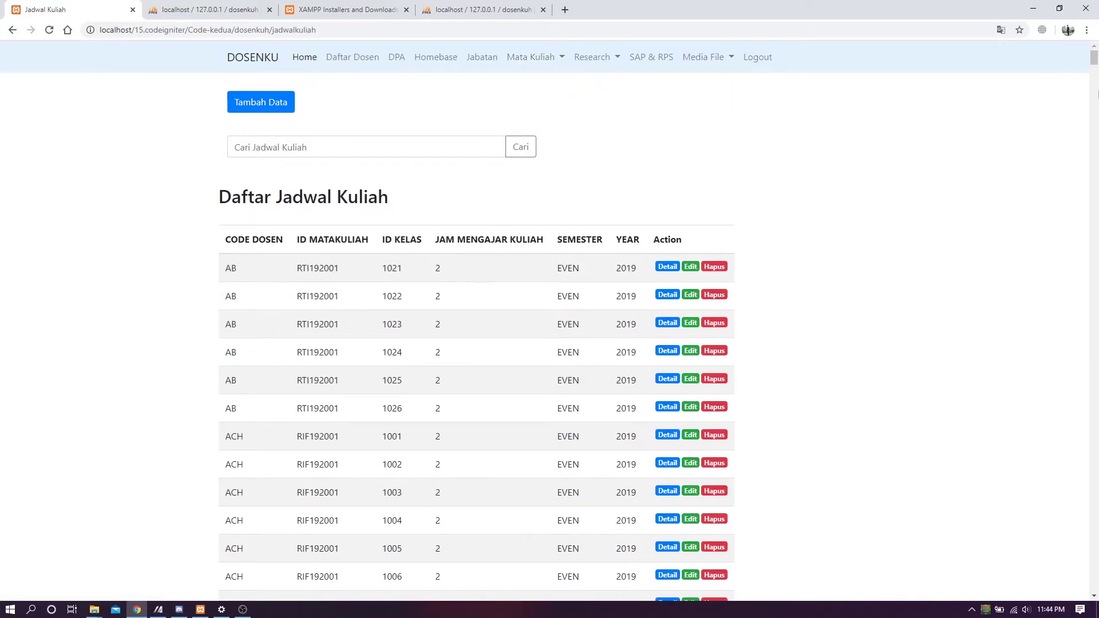
{"action": "scroll", "coordinate": [691, 319], "scroll_direction": "down", "scroll_amount": 12}
{"action": "scroll", "coordinate": [651, 332], "scroll_direction": "up", "scroll_amount": 12}
{"action": "mouse_move", "coordinate": [1095, 57]}
{"action": "left_mouse_down"}
{"action": "mouse_move", "coordinate": [1094, 107]}
{"action": "mouse_move", "coordinate": [1096, 52]}
{"action": "left_mouse_up"}
{"action": "left_click", "coordinate": [594, 57]}
{"action": "left_click", "coordinate": [602, 99]}
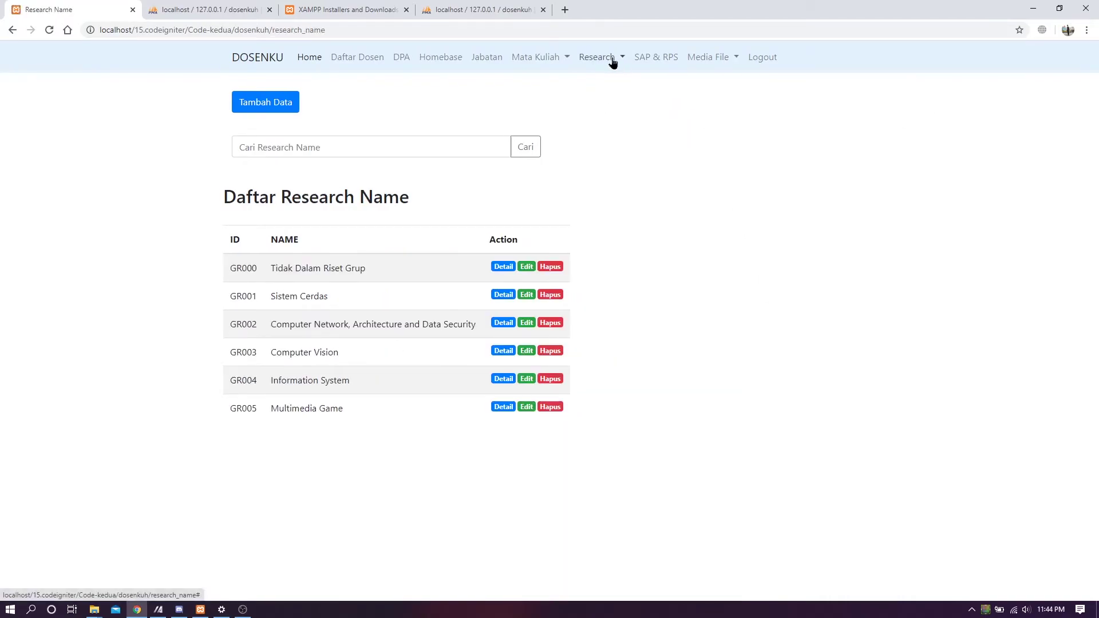
- Visit the Mata Kuliah course list and Jabatan, ending on Kontrak Perkuliahan
{"action": "left_click", "coordinate": [539, 59]}
{"action": "left_click", "coordinate": [540, 80]}
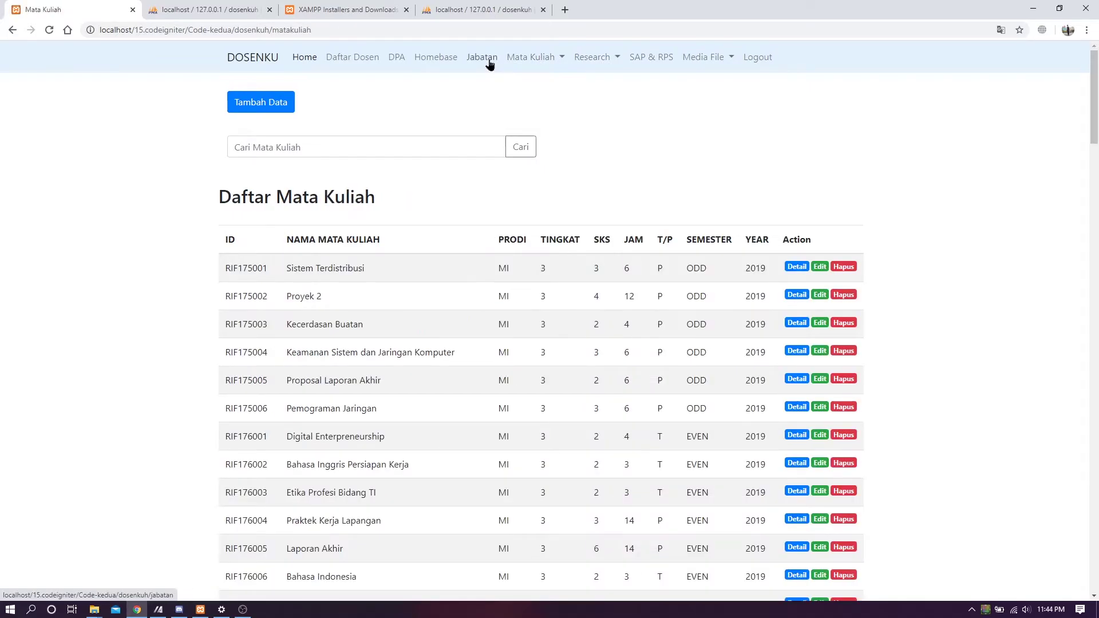
{"action": "left_click", "coordinate": [482, 57]}
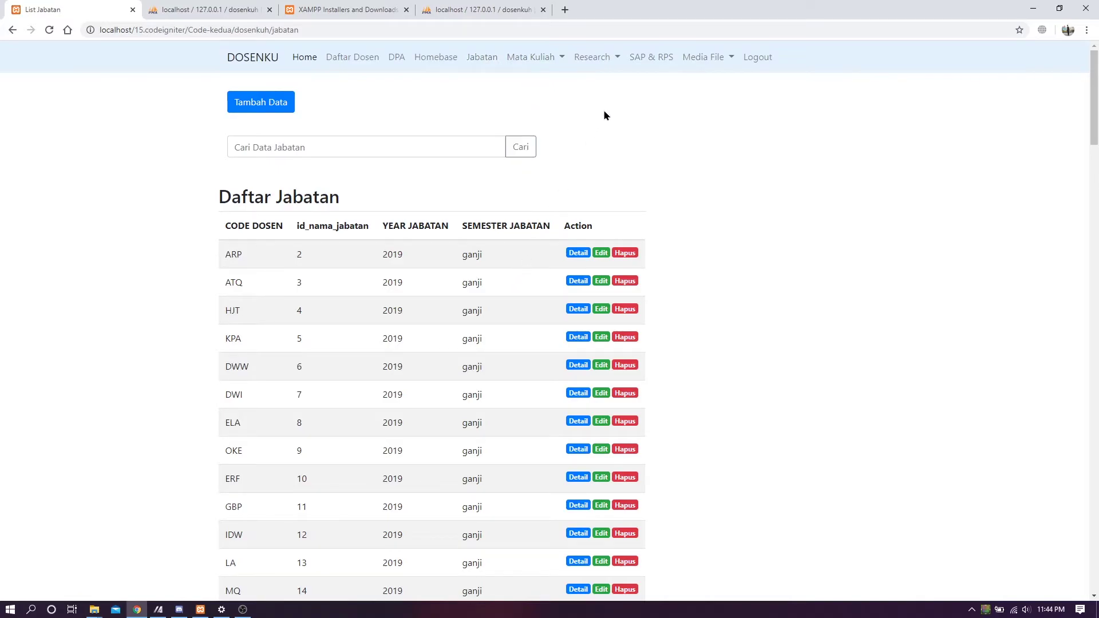
{"action": "left_click", "coordinate": [608, 63]}
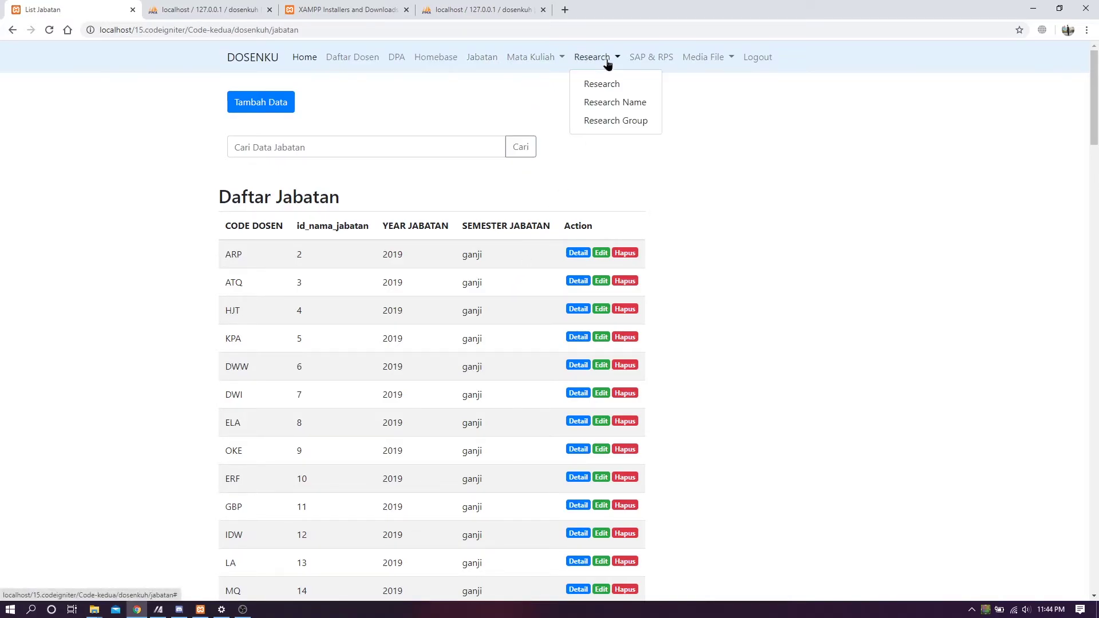
{"action": "left_click", "coordinate": [553, 61]}
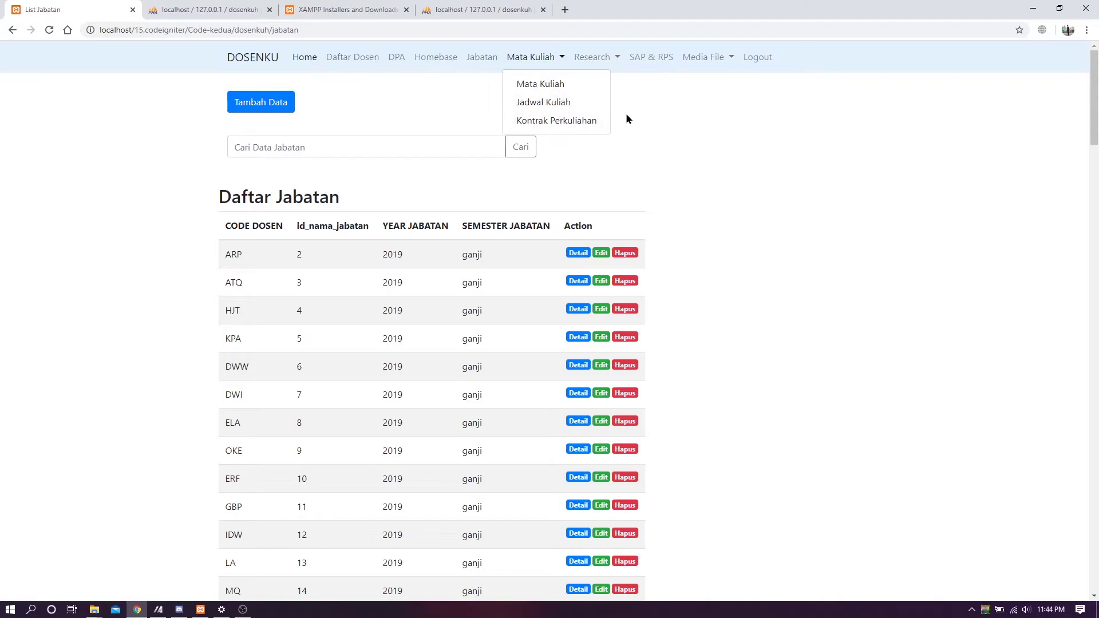
{"action": "left_click", "coordinate": [593, 121]}
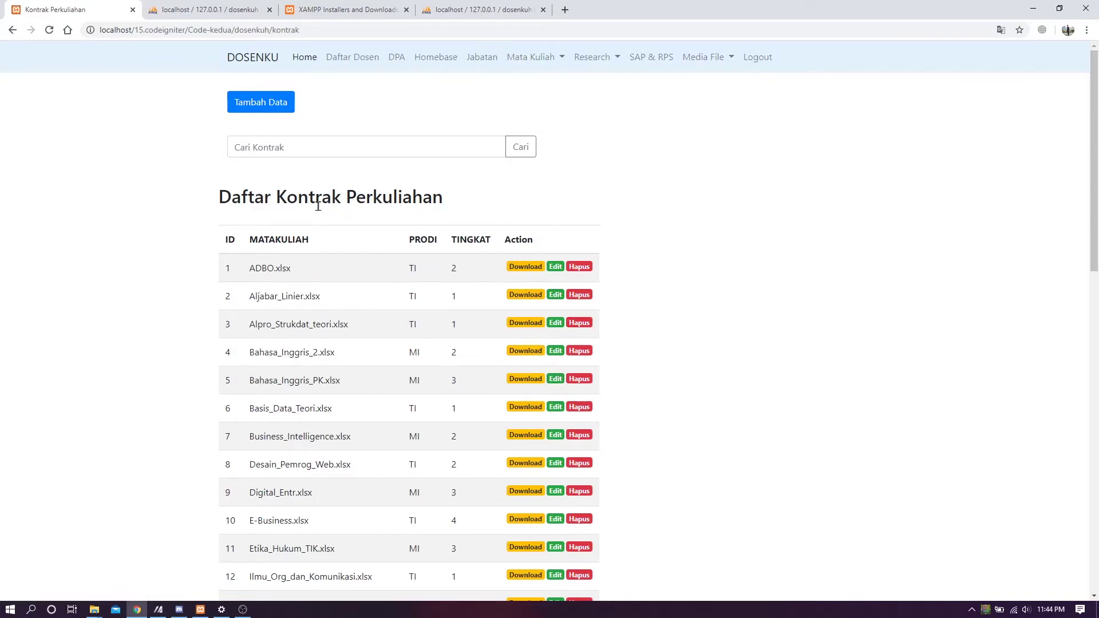
{"action": "left_click_drag", "start_coordinate": [218, 196], "coordinate": [596, 205]}
{"action": "left_click", "coordinate": [671, 208]}
{"action": "scroll", "coordinate": [670, 208], "scroll_direction": "down", "scroll_amount": 1}
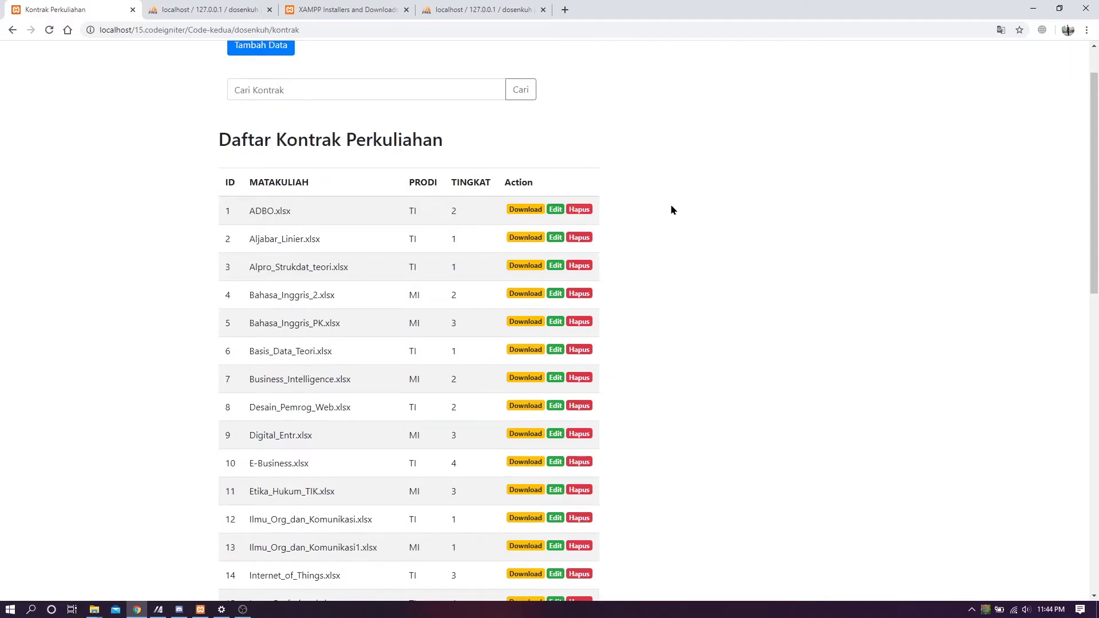
{"action": "scroll", "coordinate": [671, 208], "scroll_direction": "up", "scroll_amount": 1}
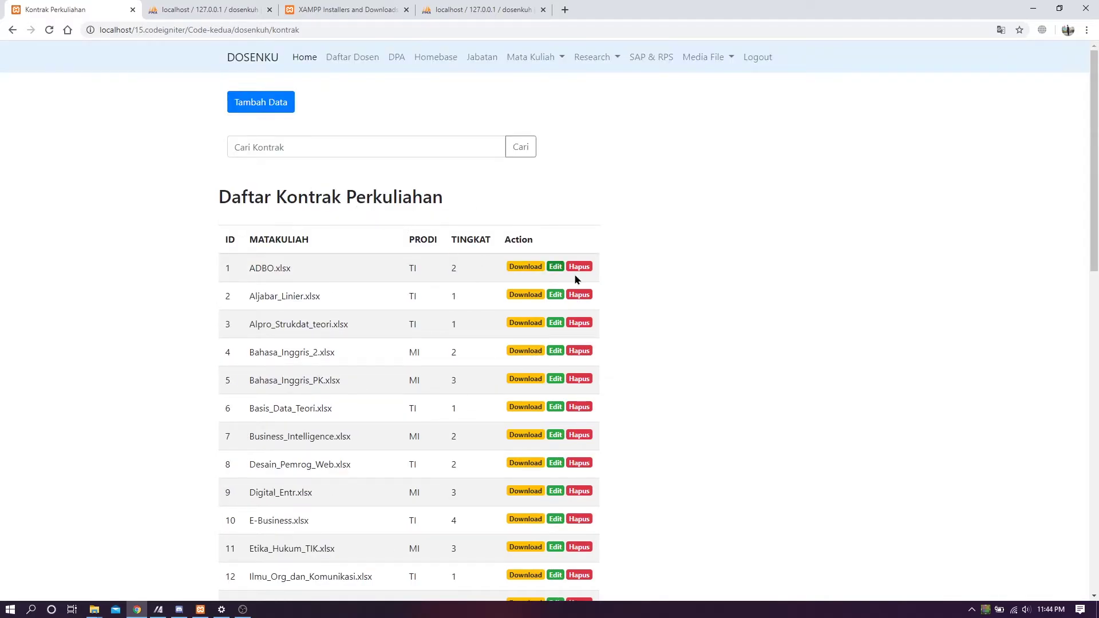
{"action": "left_click_drag", "start_coordinate": [1094, 207], "coordinate": [1013, 216]}
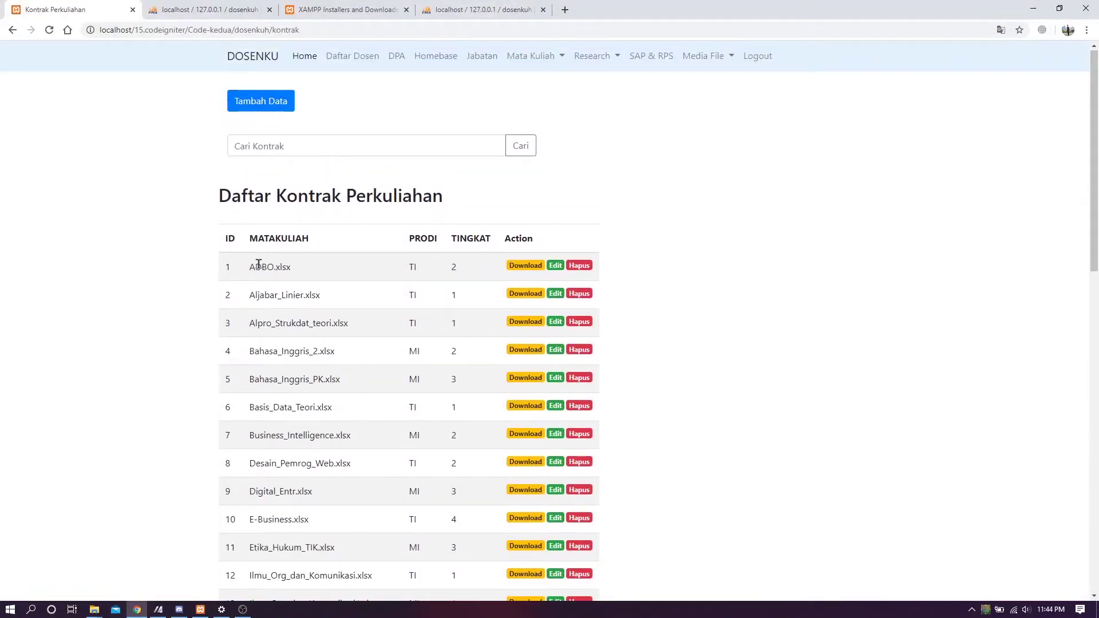
{"action": "left_click_drag", "start_coordinate": [249, 271], "coordinate": [313, 304]}
{"action": "left_click", "coordinate": [295, 313]}
{"action": "scroll", "coordinate": [445, 307], "scroll_direction": "down", "scroll_amount": 9}
{"action": "scroll", "coordinate": [436, 312], "scroll_direction": "up", "scroll_amount": 9}
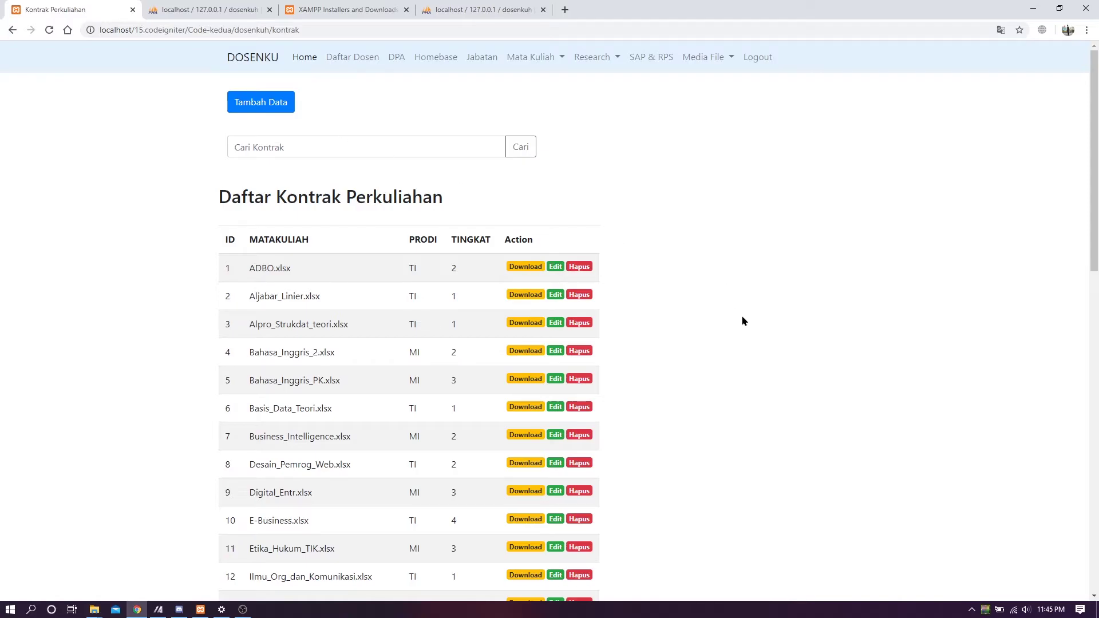
{"action": "mouse_move", "coordinate": [1092, 201]}
{"action": "left_mouse_down"}
{"action": "mouse_move", "coordinate": [1093, 255]}
{"action": "mouse_move", "coordinate": [1097, 182]}
{"action": "left_mouse_up"}
- Download the ADBO.xlsx contract file from row 1
{"action": "left_click", "coordinate": [532, 269]}
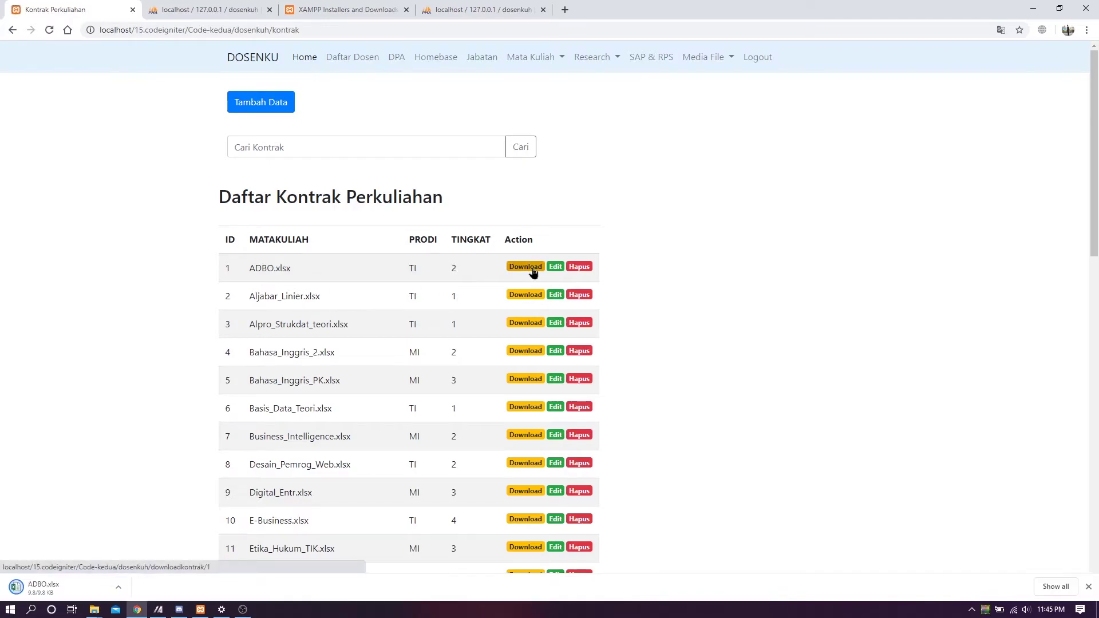
{"action": "left_click_drag", "start_coordinate": [256, 269], "coordinate": [344, 274]}
{"action": "left_click", "coordinate": [282, 290]}
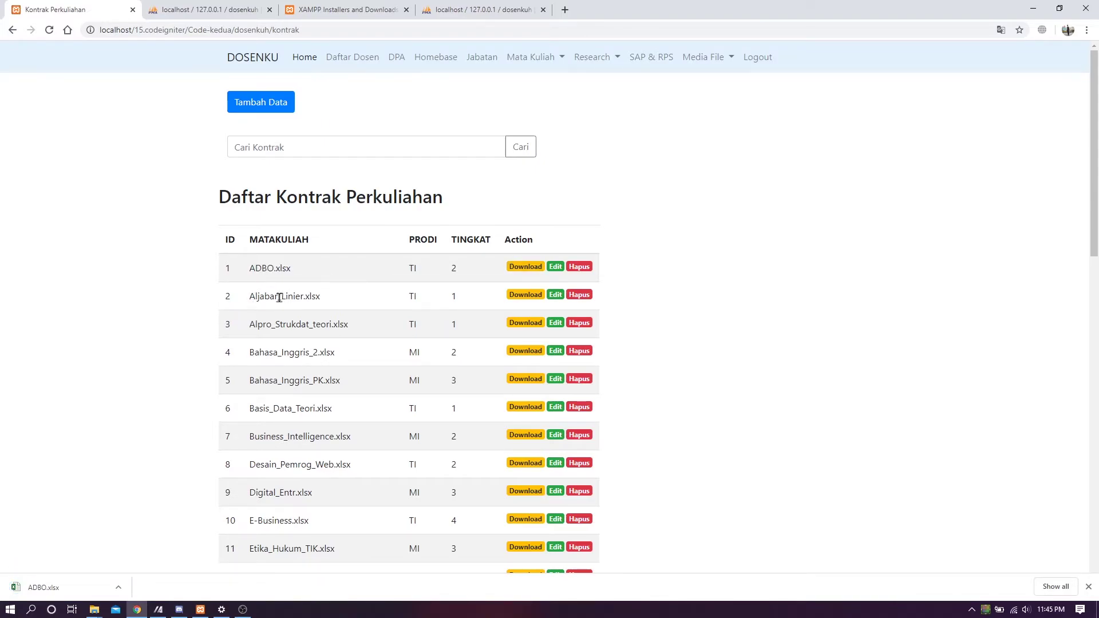
- Download Aljabar_Linier.xlsx and open it from Chrome's download bar
{"action": "left_click_drag", "start_coordinate": [255, 296], "coordinate": [334, 299]}
{"action": "left_click", "coordinate": [266, 266]}
{"action": "left_click_drag", "start_coordinate": [259, 296], "coordinate": [322, 293]}
{"action": "left_click", "coordinate": [251, 299]}
{"action": "left_click_drag", "start_coordinate": [254, 299], "coordinate": [329, 296]}
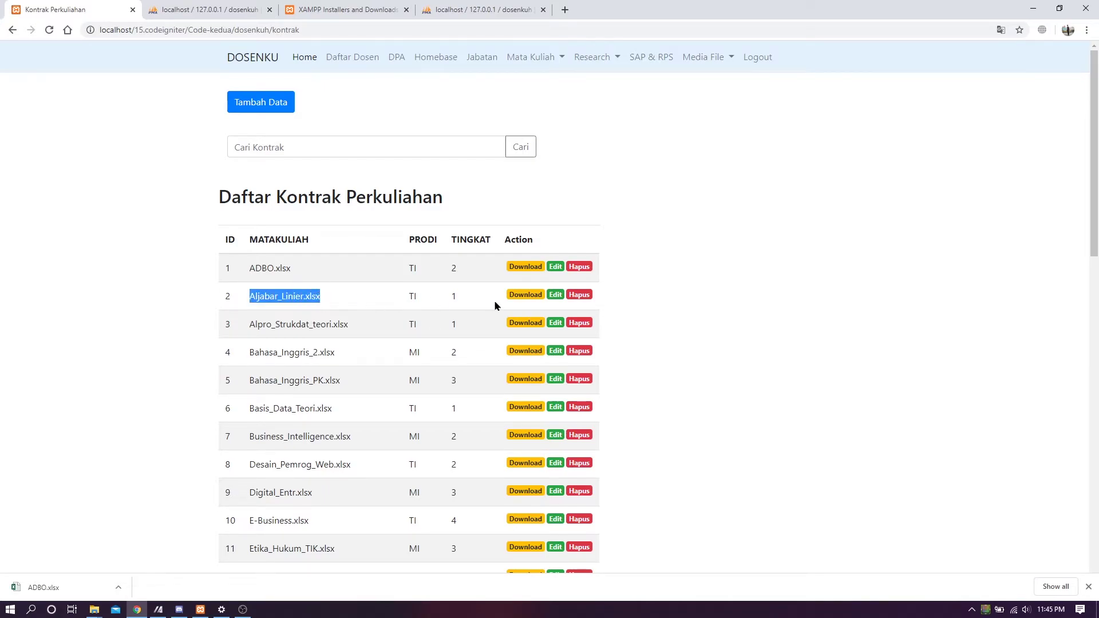
{"action": "left_click", "coordinate": [520, 295]}
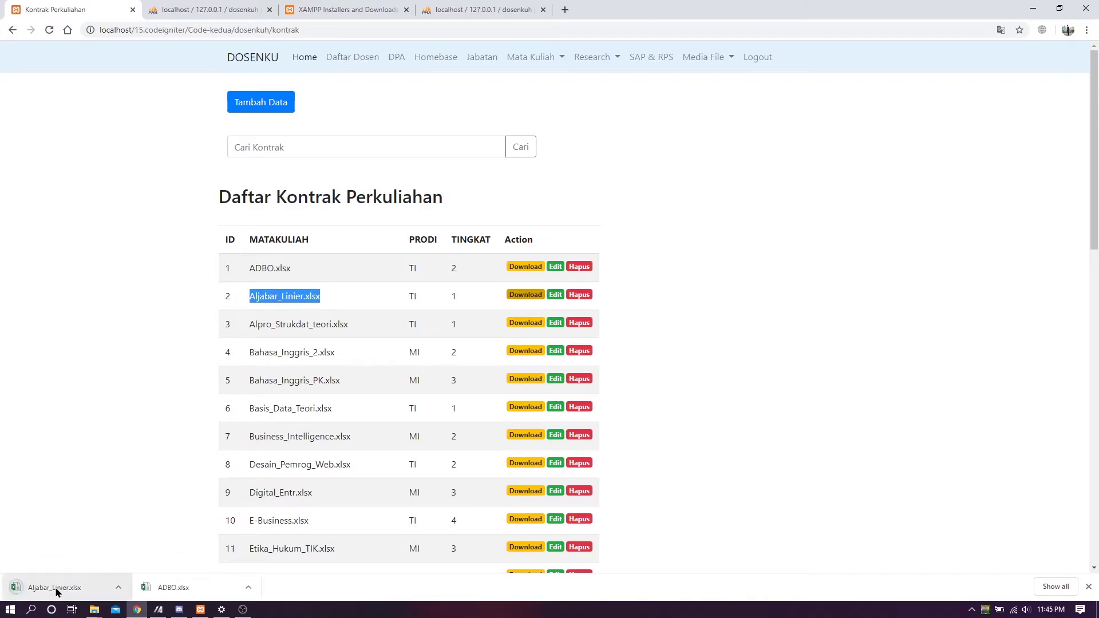
{"action": "left_click", "coordinate": [82, 595]}
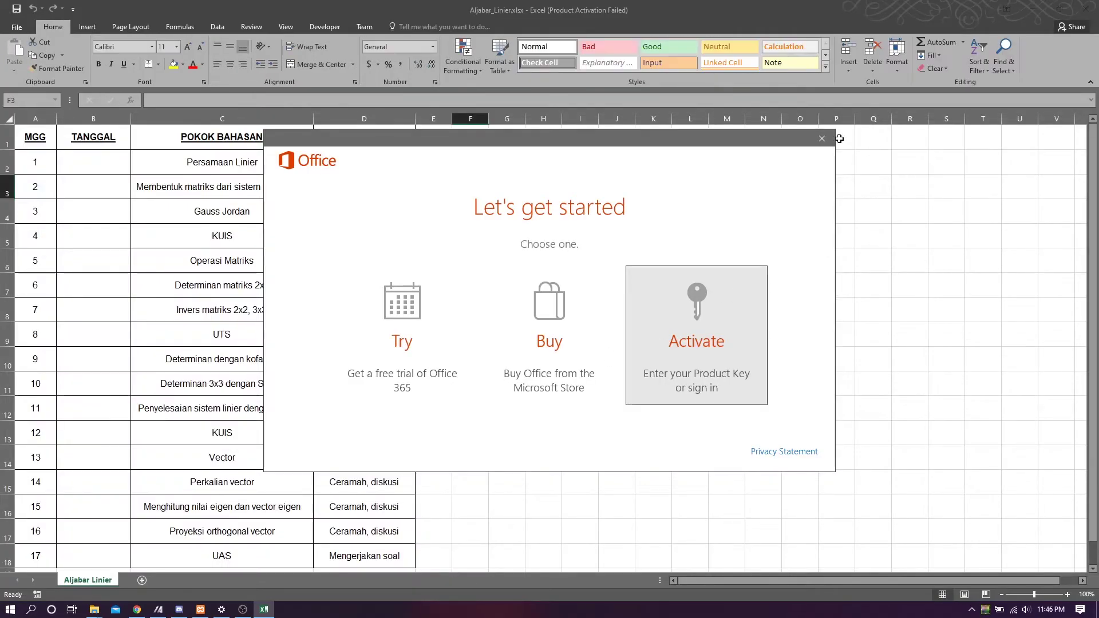
- Dismiss Excel's start and activation prompts, scroll the Aljabar_Linier topics, then close Excel
{"action": "left_click", "coordinate": [823, 138]}
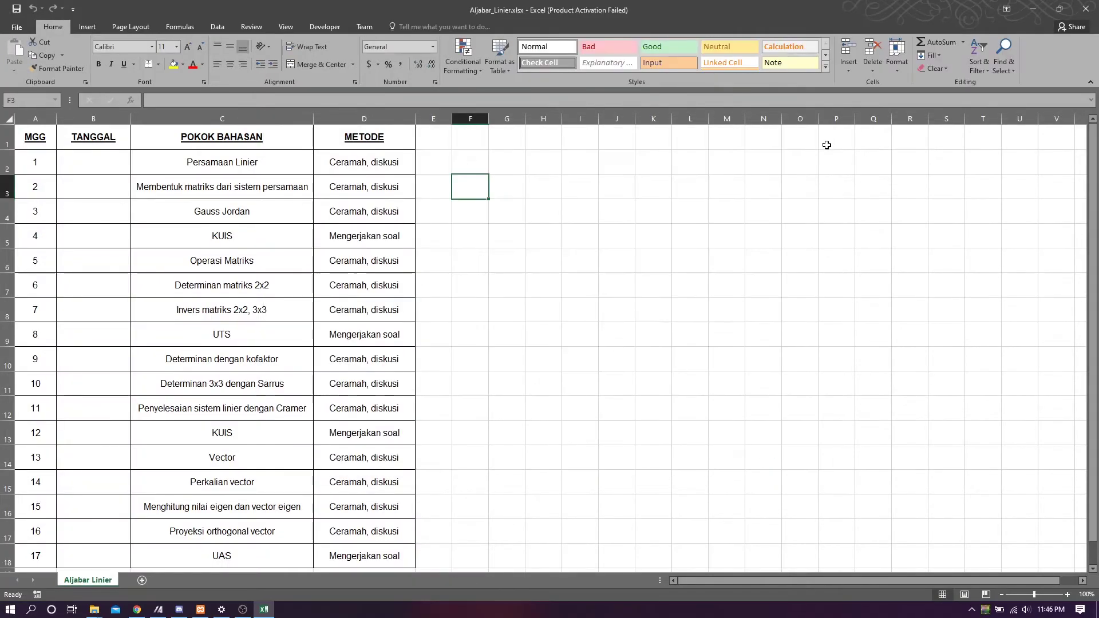
{"action": "left_click", "coordinate": [663, 418]}
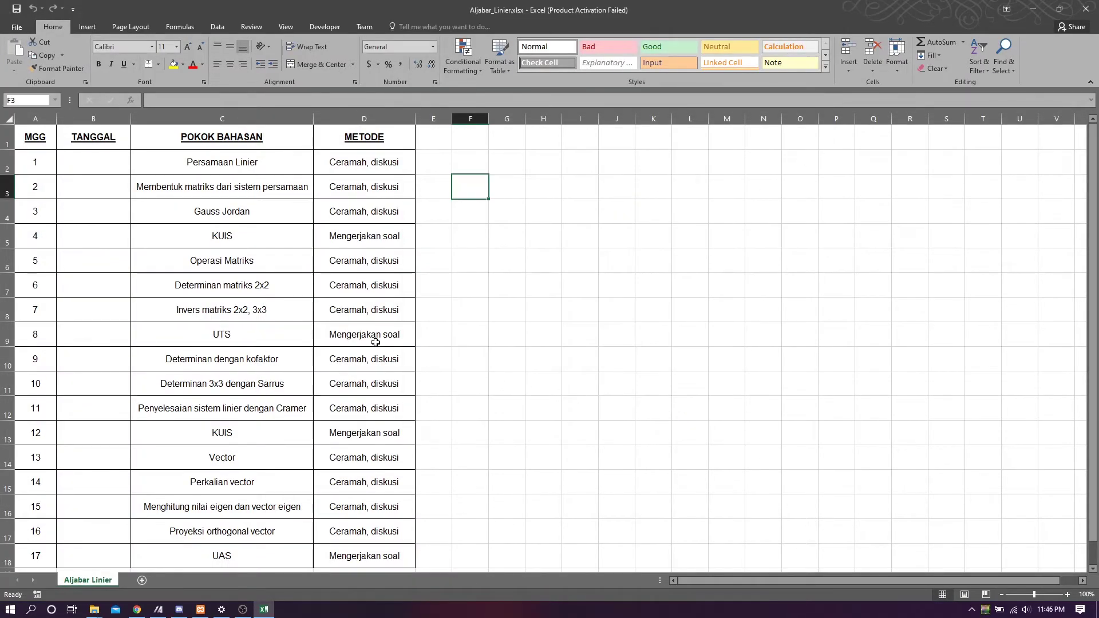
{"action": "scroll", "coordinate": [346, 351], "scroll_direction": "down", "scroll_amount": 7}
{"action": "scroll", "coordinate": [346, 351], "scroll_direction": "up", "scroll_amount": 7}
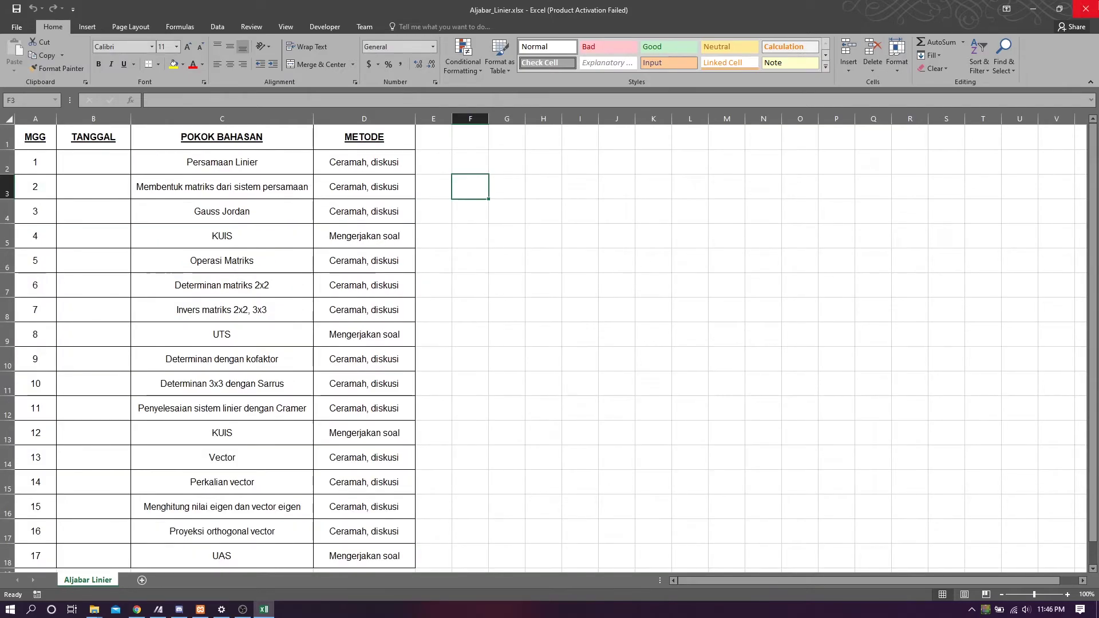
{"action": "left_click", "coordinate": [1086, 8]}
{"action": "left_click", "coordinate": [684, 266]}
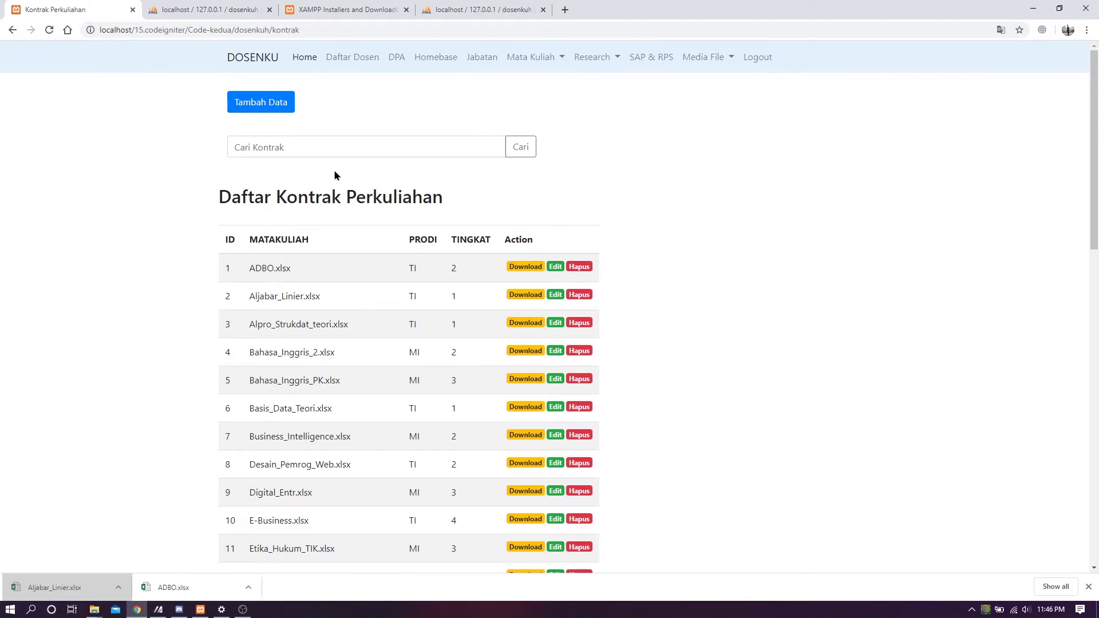
- Start a new contract via Tambah Data, keeping Tingkat at 4 and choosing Prodi TI
{"action": "left_click", "coordinate": [274, 108]}
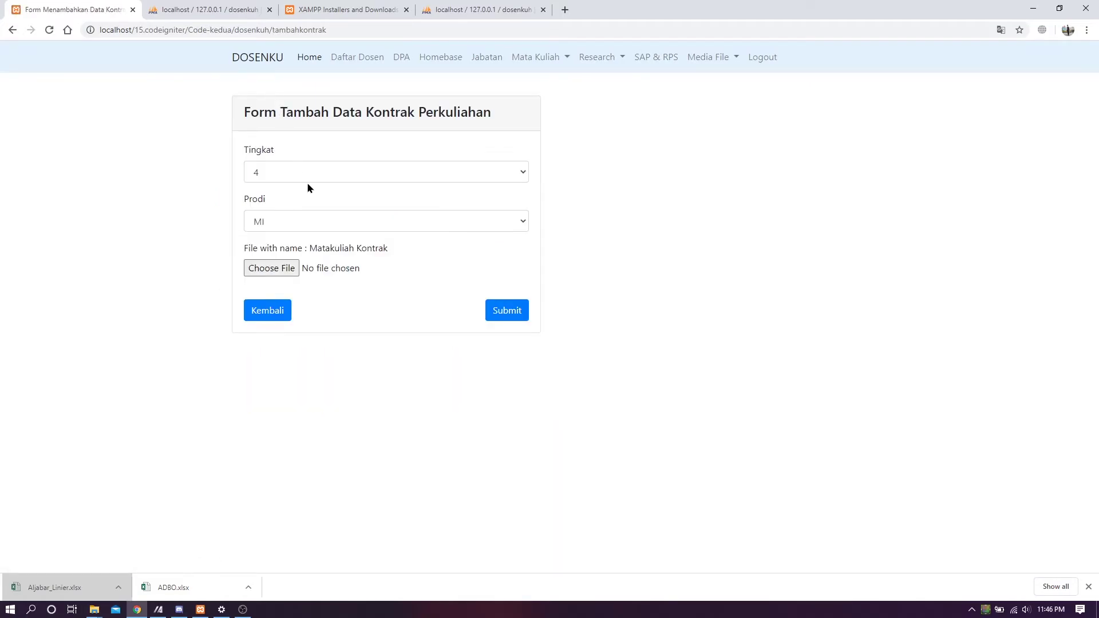
{"action": "left_click", "coordinate": [335, 170]}
{"action": "left_click", "coordinate": [338, 167]}
{"action": "left_click", "coordinate": [266, 167]}
{"action": "left_click", "coordinate": [280, 181]}
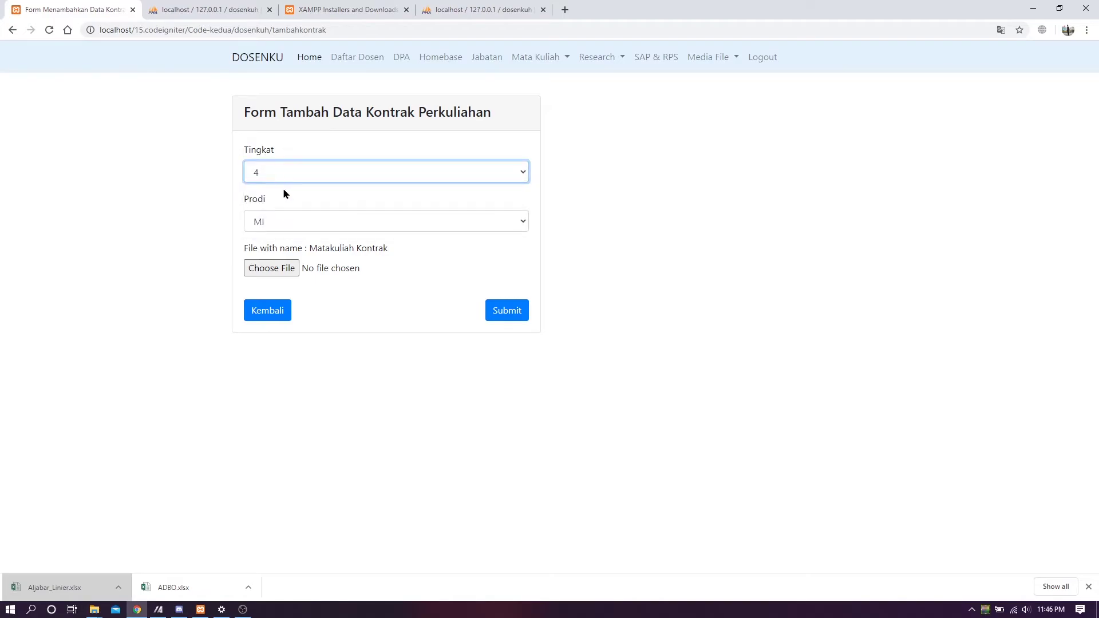
{"action": "left_click", "coordinate": [290, 175]}
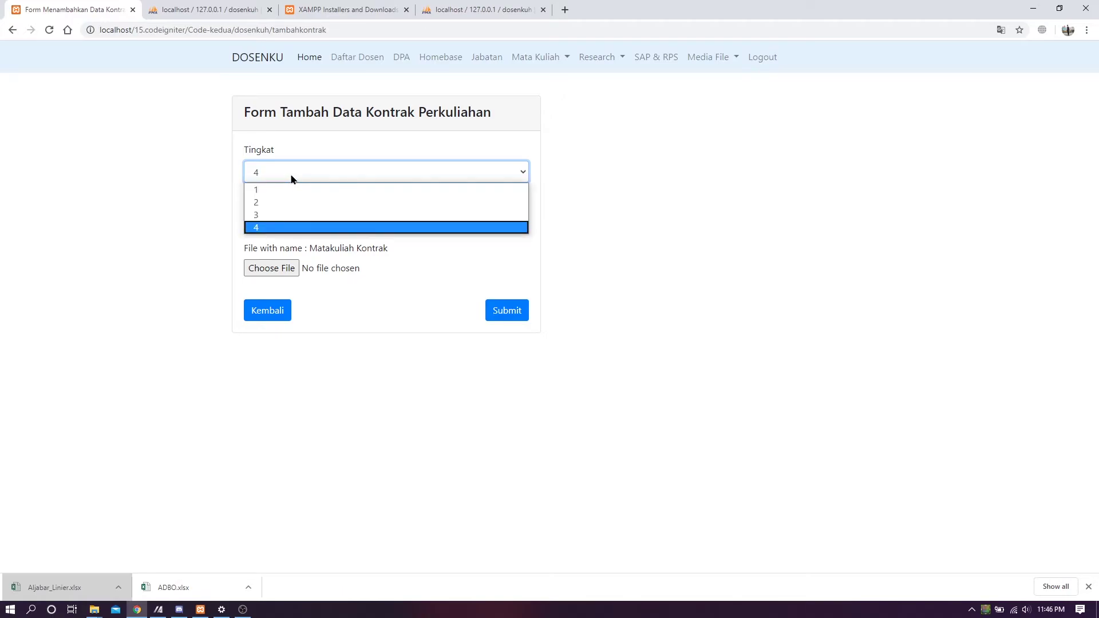
{"action": "left_click", "coordinate": [291, 176]}
{"action": "left_click", "coordinate": [290, 174]}
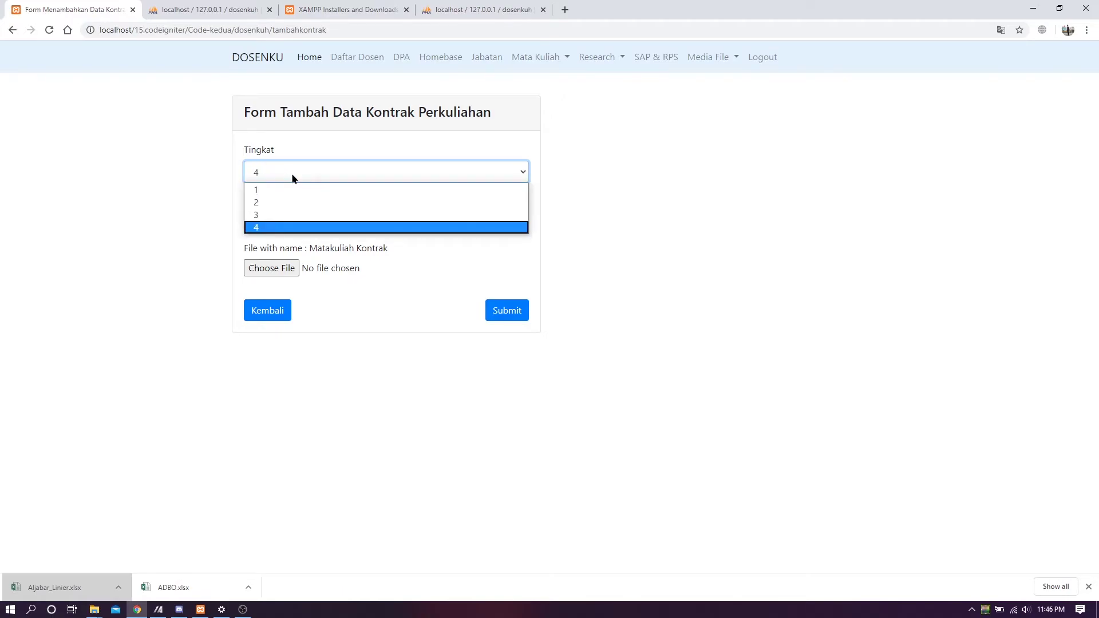
{"action": "left_click", "coordinate": [270, 227]}
{"action": "left_click", "coordinate": [283, 207]}
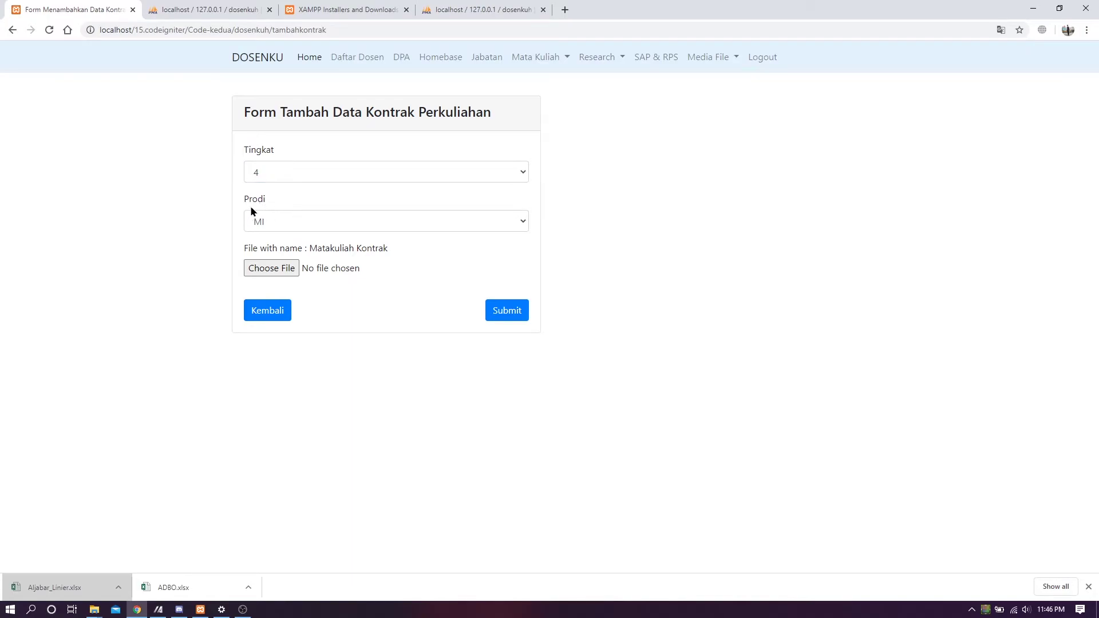
{"action": "left_click", "coordinate": [344, 222]}
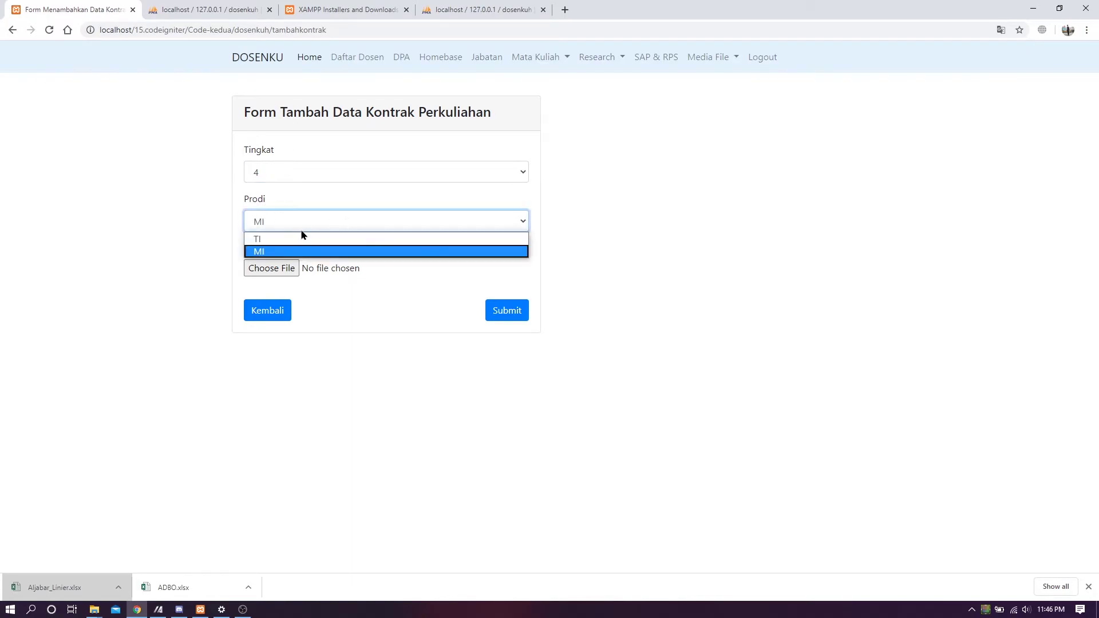
{"action": "left_click", "coordinate": [463, 239]}
- Attach RPS RTI164003-KB-TERBARU.doc from Downloads and submit the new contract
{"action": "left_click", "coordinate": [327, 268]}
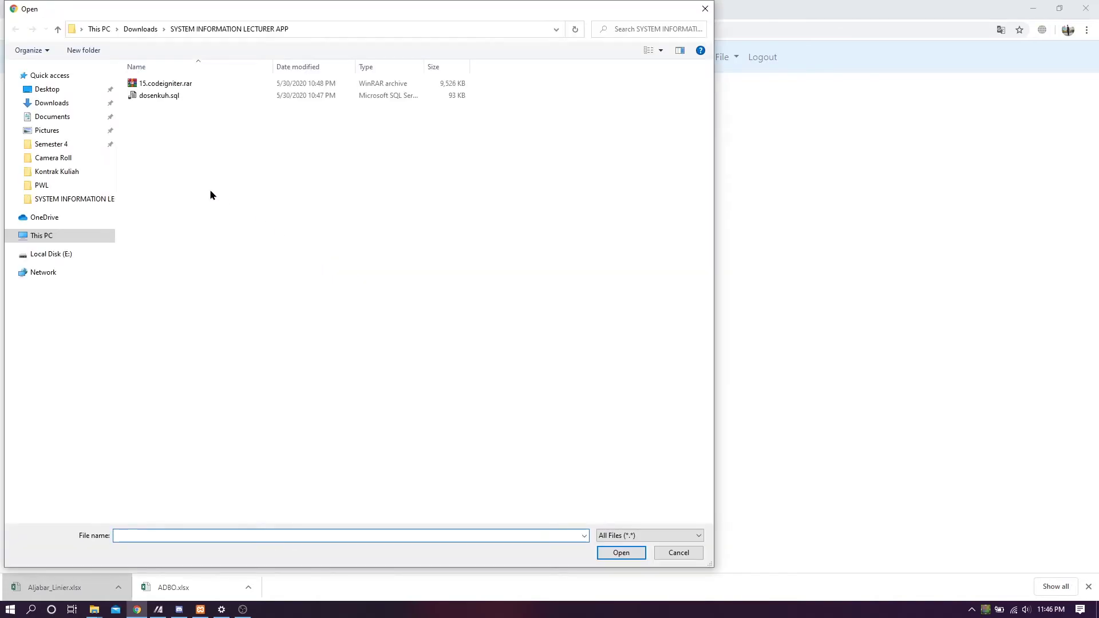
{"action": "left_click", "coordinate": [140, 29]}
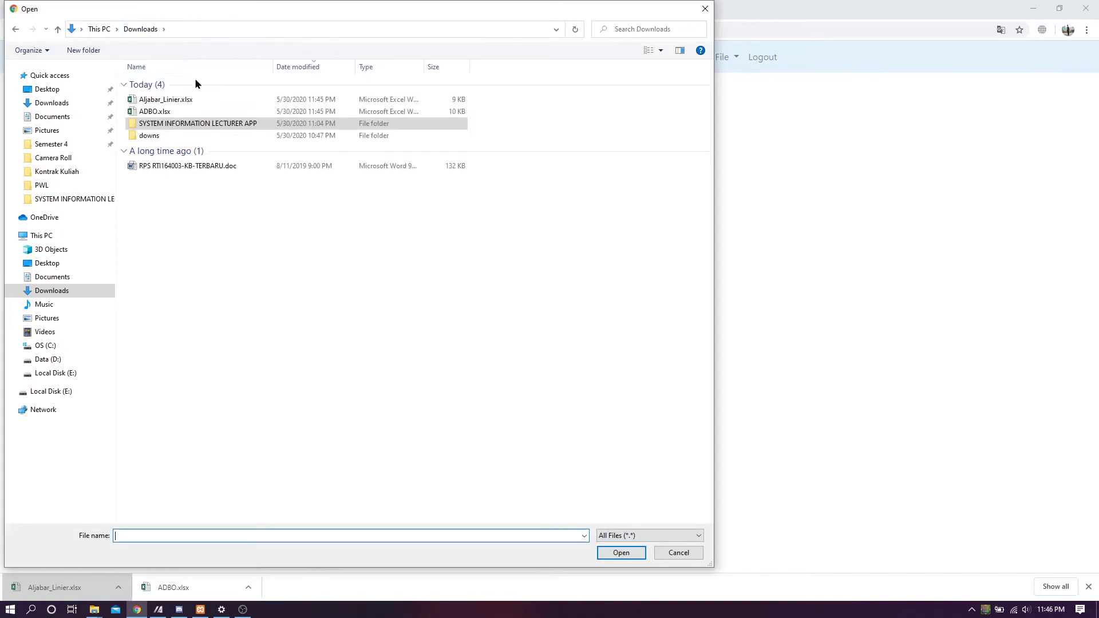
{"action": "left_click", "coordinate": [188, 166]}
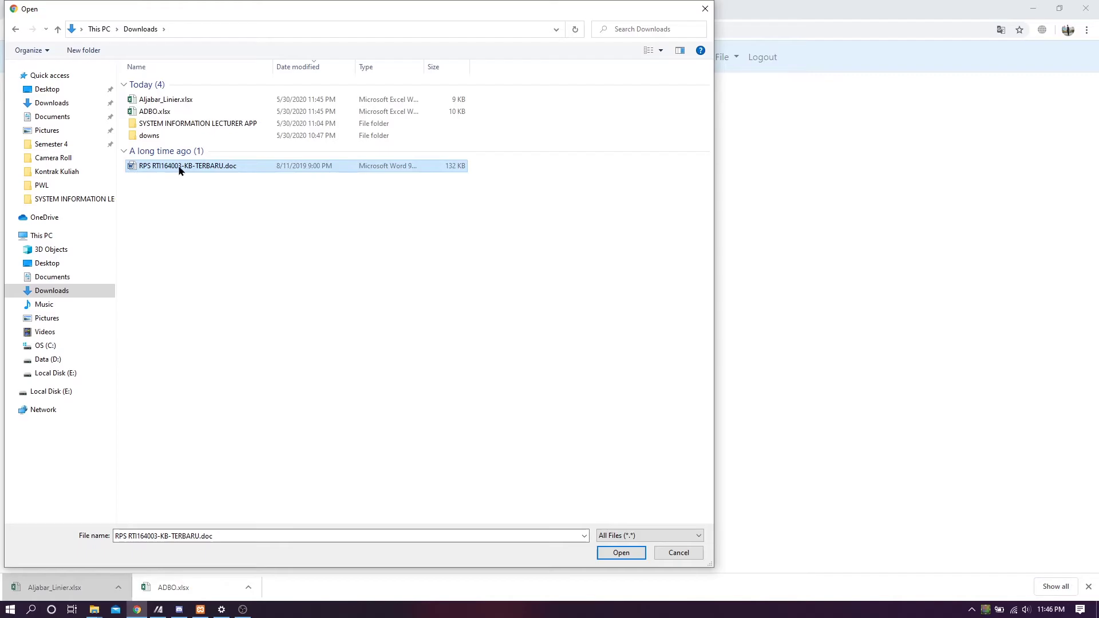
{"action": "left_click", "coordinate": [630, 554]}
{"action": "left_click", "coordinate": [440, 367]}
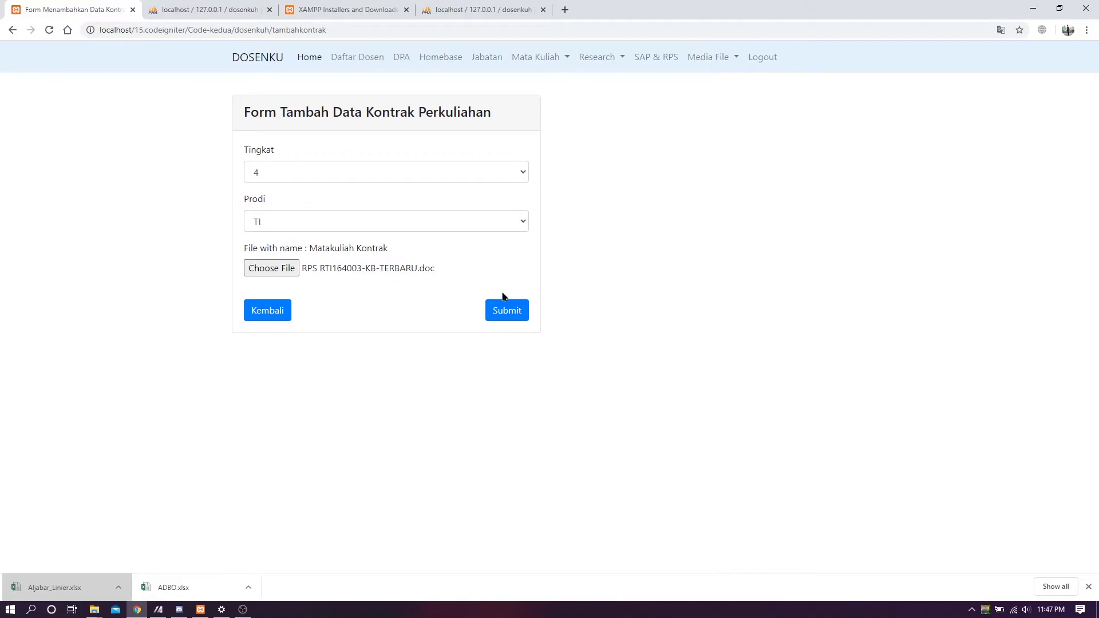
{"action": "left_click", "coordinate": [510, 311]}
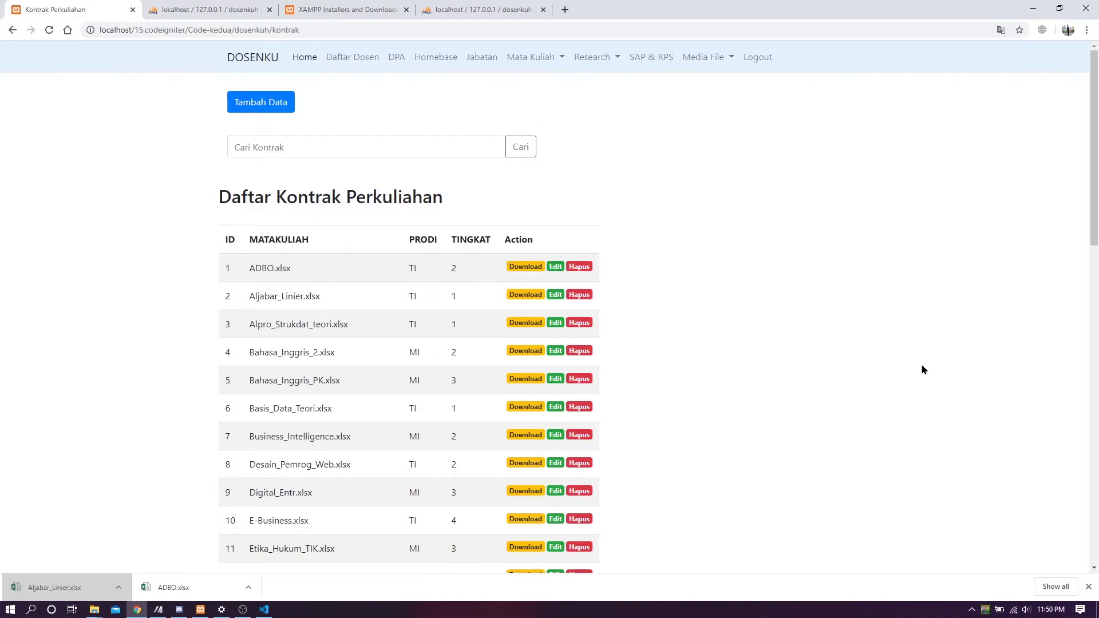
{"action": "left_click", "coordinate": [427, 154]}
- Search contracts for 'terbaru' and inspect the RPS_RTI164003-KB-TERBARU.doc row, ID 42
{"action": "type", "text": "terbare"}
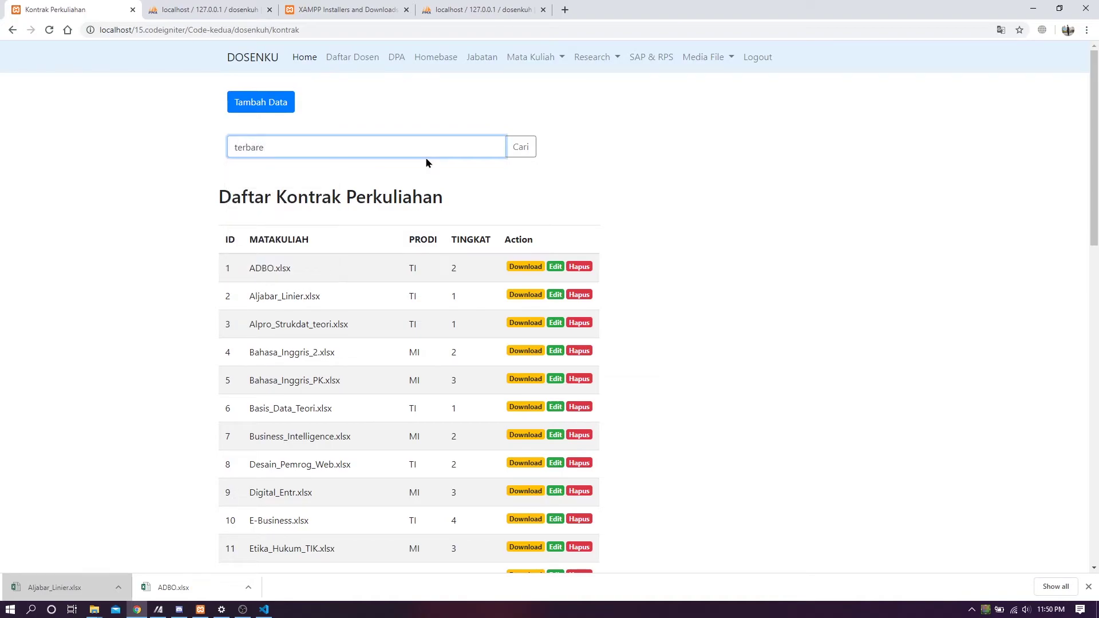
{"action": "key", "text": "BackSpace"}
{"action": "type", "text": "u"}
{"action": "key", "text": "Return"}
{"action": "left_click_drag", "start_coordinate": [226, 275], "coordinate": [458, 275]}
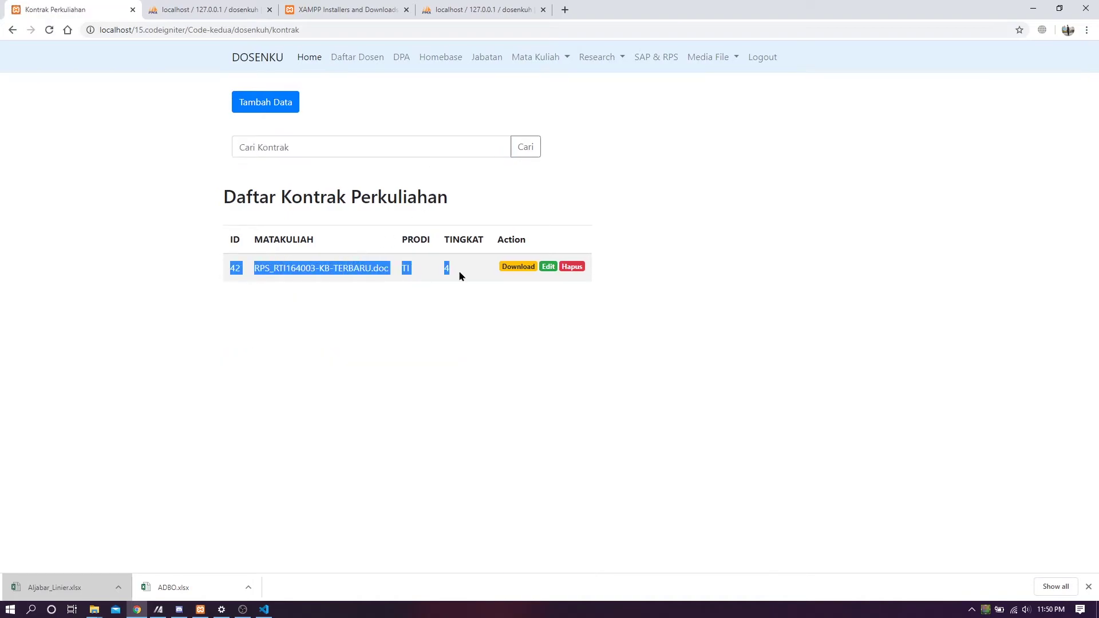
{"action": "left_click", "coordinate": [337, 287]}
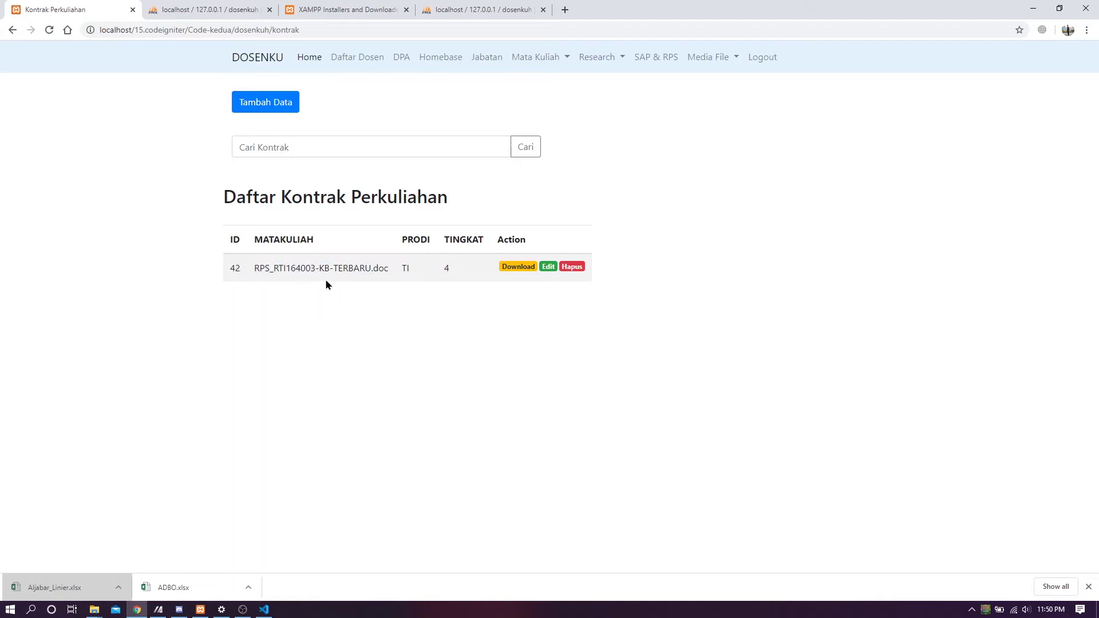
{"action": "left_click_drag", "start_coordinate": [281, 268], "coordinate": [380, 270]}
{"action": "left_click", "coordinate": [335, 283]}
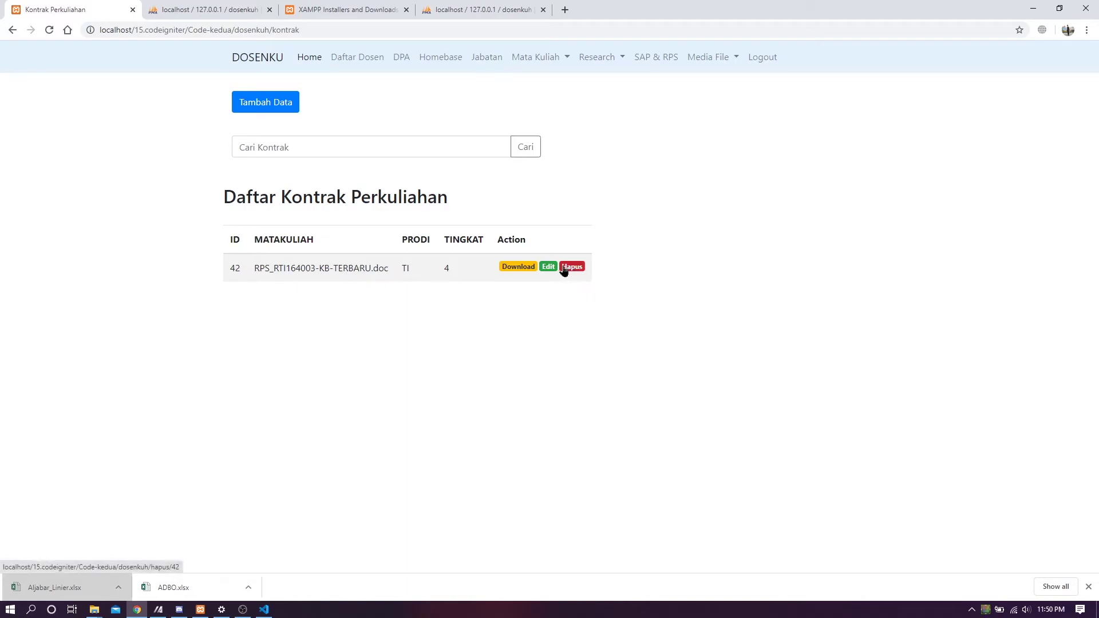
{"action": "left_click_drag", "start_coordinate": [299, 268], "coordinate": [370, 268]}
{"action": "left_click", "coordinate": [393, 277]}
- Reset the Kontrak Perkuliahan list, then go to the Daftar SAP RPS page under Research
{"action": "left_click", "coordinate": [551, 59]}
{"action": "left_click", "coordinate": [545, 122]}
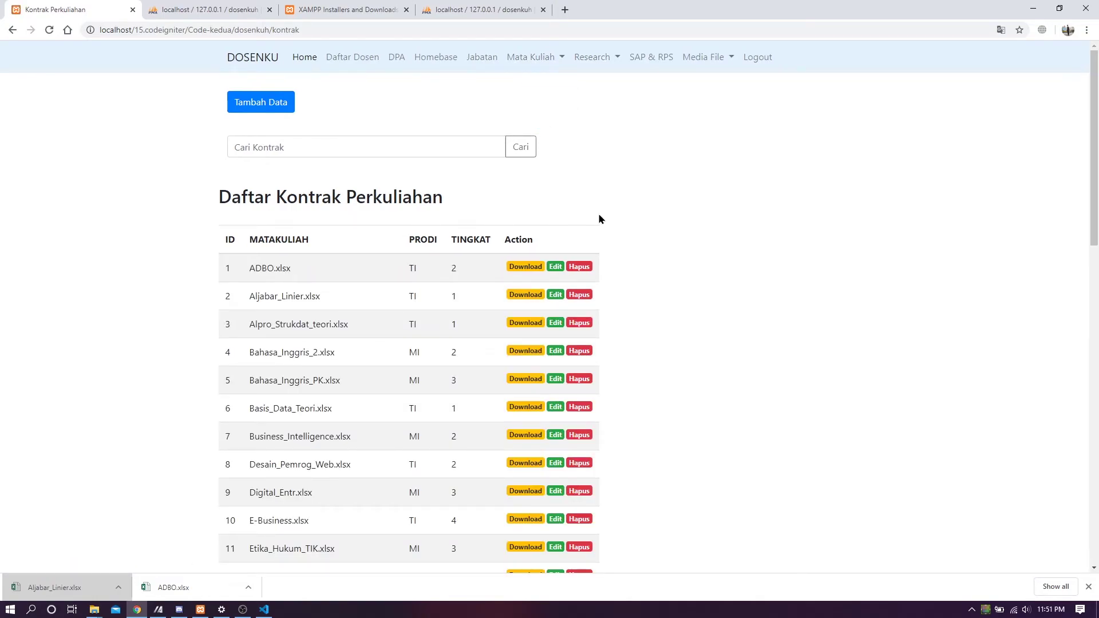
{"action": "left_click", "coordinate": [615, 59]}
{"action": "left_click", "coordinate": [613, 86]}
{"action": "left_click", "coordinate": [609, 62]}
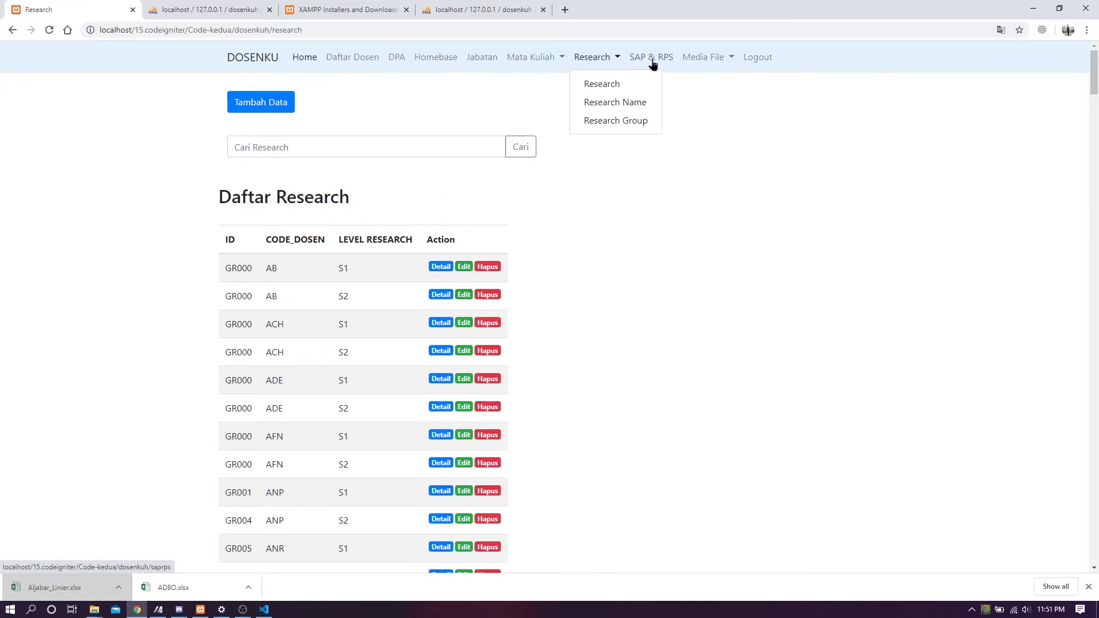
{"action": "left_click", "coordinate": [653, 62]}
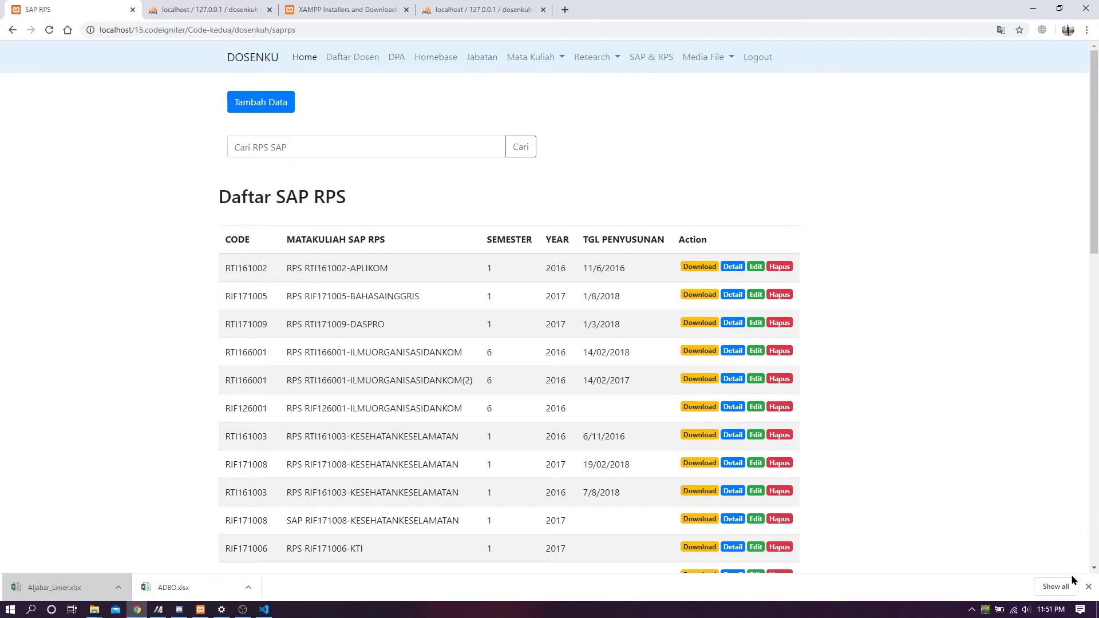
- Review the SAP RPS titles and download the RPS RTI161002-APLIKOM document
{"action": "left_click", "coordinate": [1088, 587]}
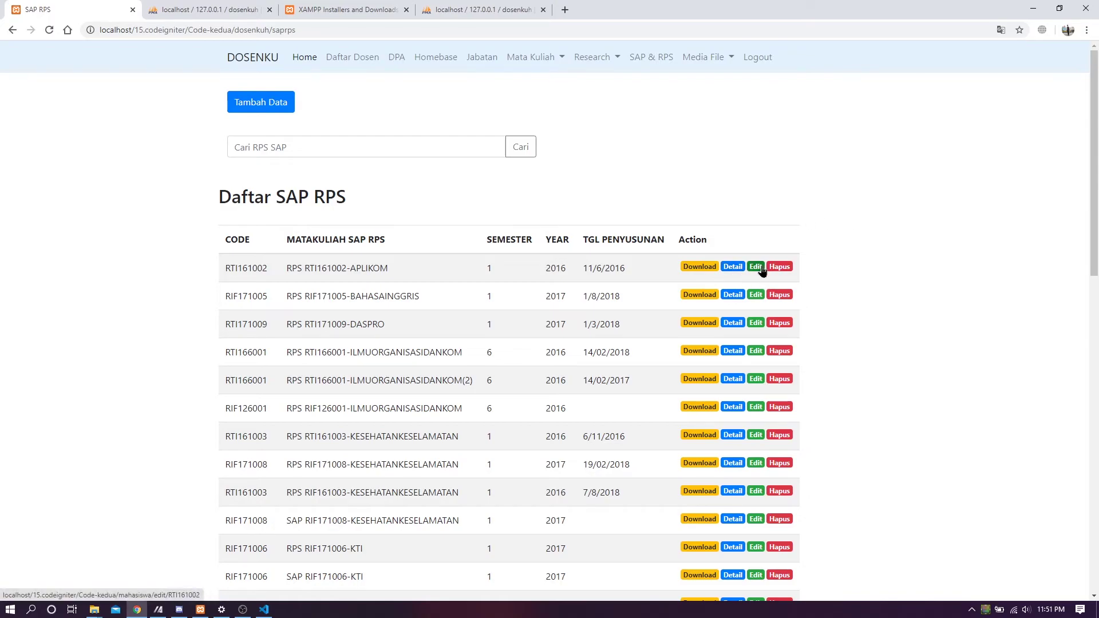
{"action": "scroll", "coordinate": [1072, 298], "scroll_direction": "down", "scroll_amount": 5}
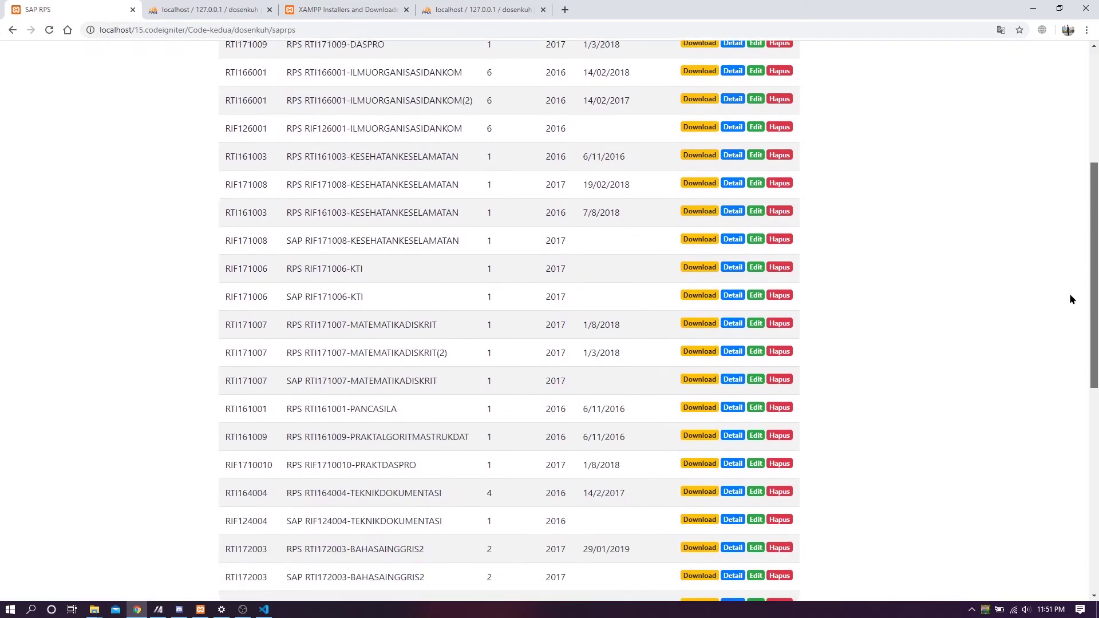
{"action": "scroll", "coordinate": [916, 257], "scroll_direction": "up", "scroll_amount": 5}
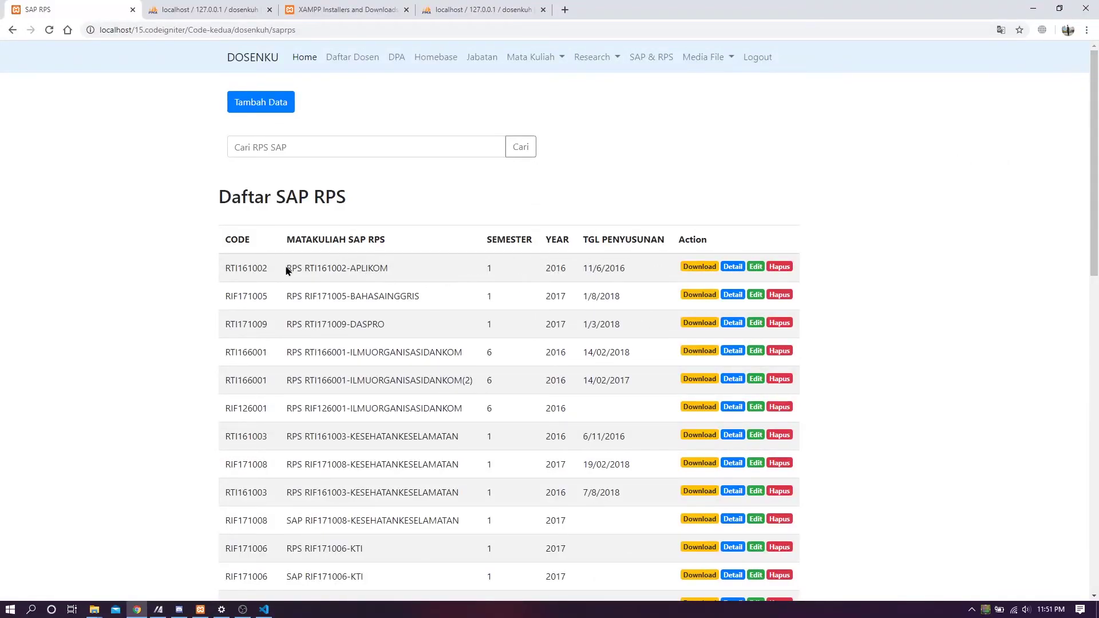
{"action": "left_click_drag", "start_coordinate": [287, 271], "coordinate": [382, 267]}
{"action": "left_click", "coordinate": [824, 178]}
{"action": "left_click_drag", "start_coordinate": [296, 274], "coordinate": [457, 278]}
{"action": "scroll", "coordinate": [308, 395], "scroll_direction": "down", "scroll_amount": 2}
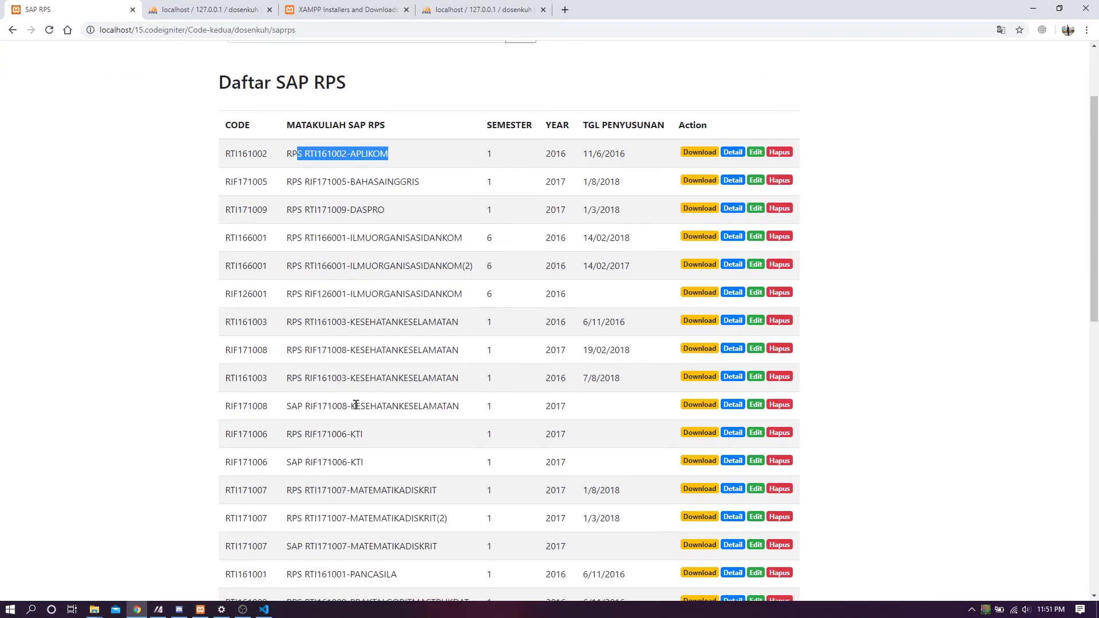
{"action": "left_click_drag", "start_coordinate": [291, 407], "coordinate": [609, 407]}
{"action": "left_click", "coordinate": [875, 379]}
{"action": "scroll", "coordinate": [866, 359], "scroll_direction": "up", "scroll_amount": 2}
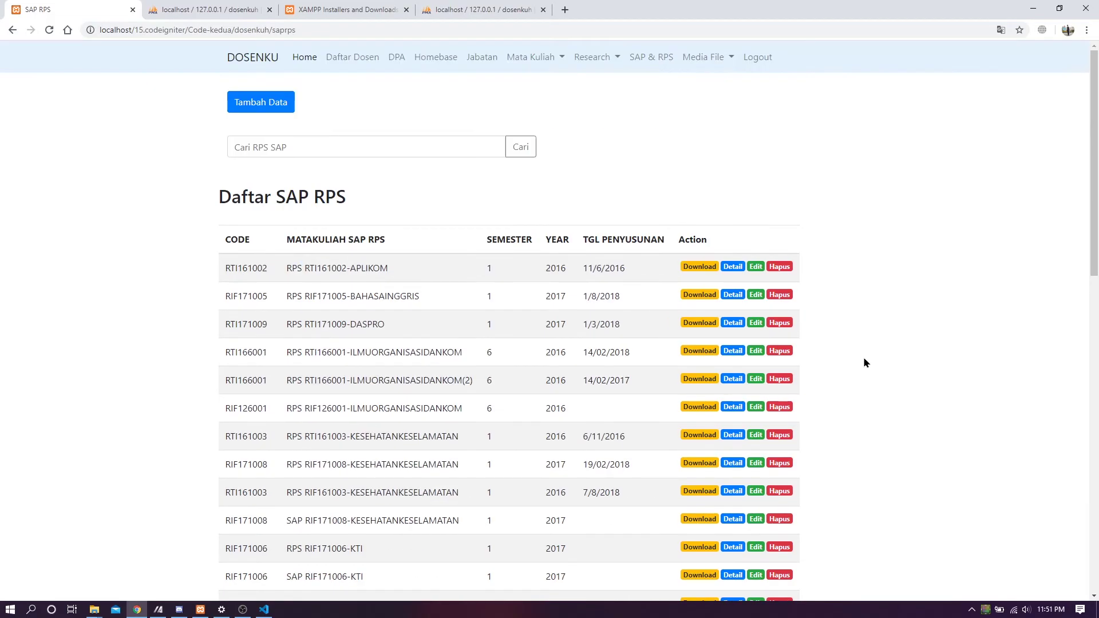
{"action": "left_click", "coordinate": [697, 269]}
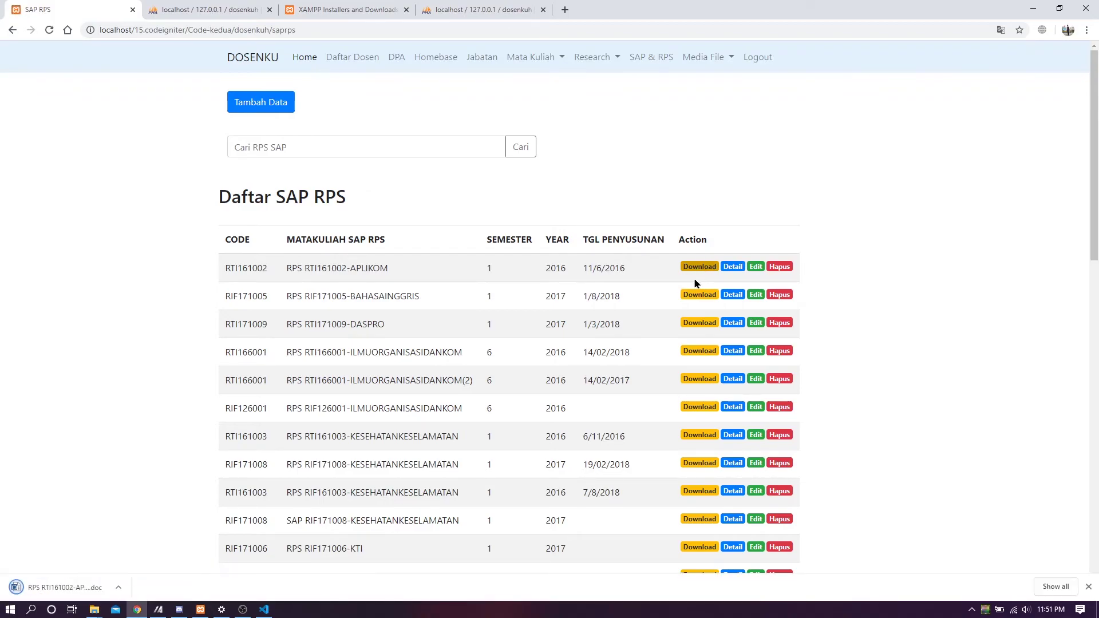
- Download the RPS RTI161003-KESEHATANKESELAMATAN document from further down the list
{"action": "scroll", "coordinate": [375, 523], "scroll_direction": "down", "scroll_amount": 1}
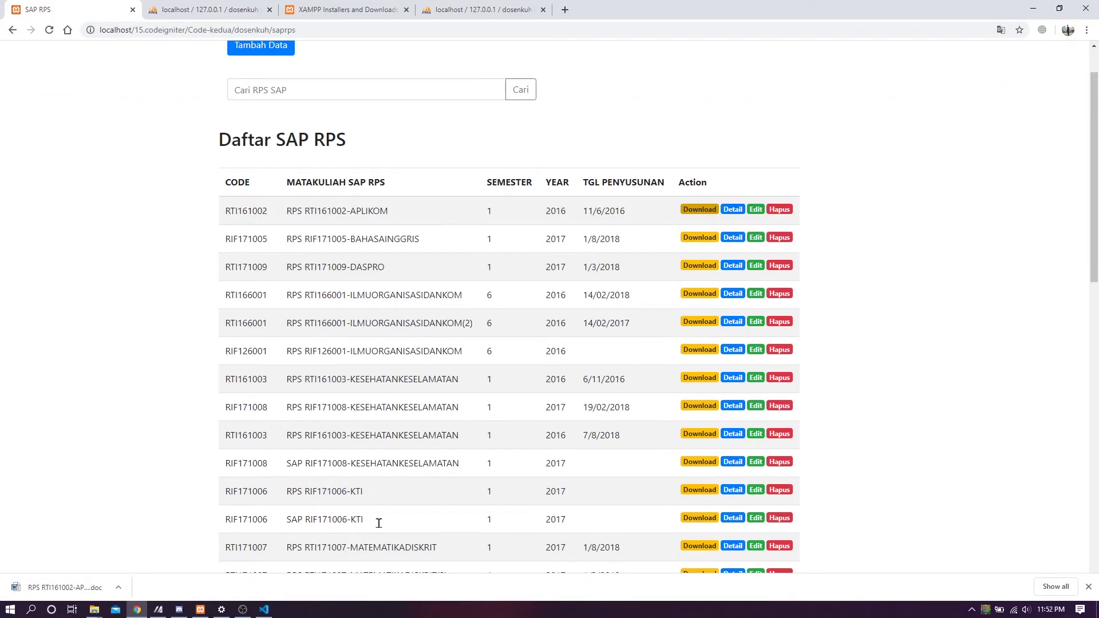
{"action": "left_click", "coordinate": [698, 436]}
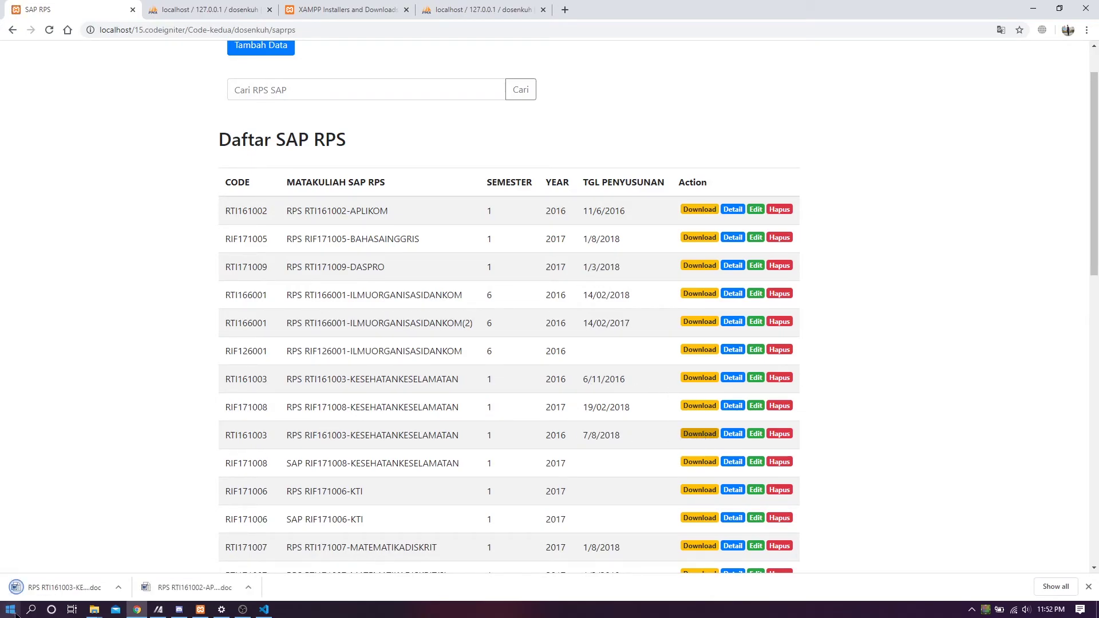
{"action": "scroll", "coordinate": [371, 310], "scroll_direction": "up", "scroll_amount": 1}
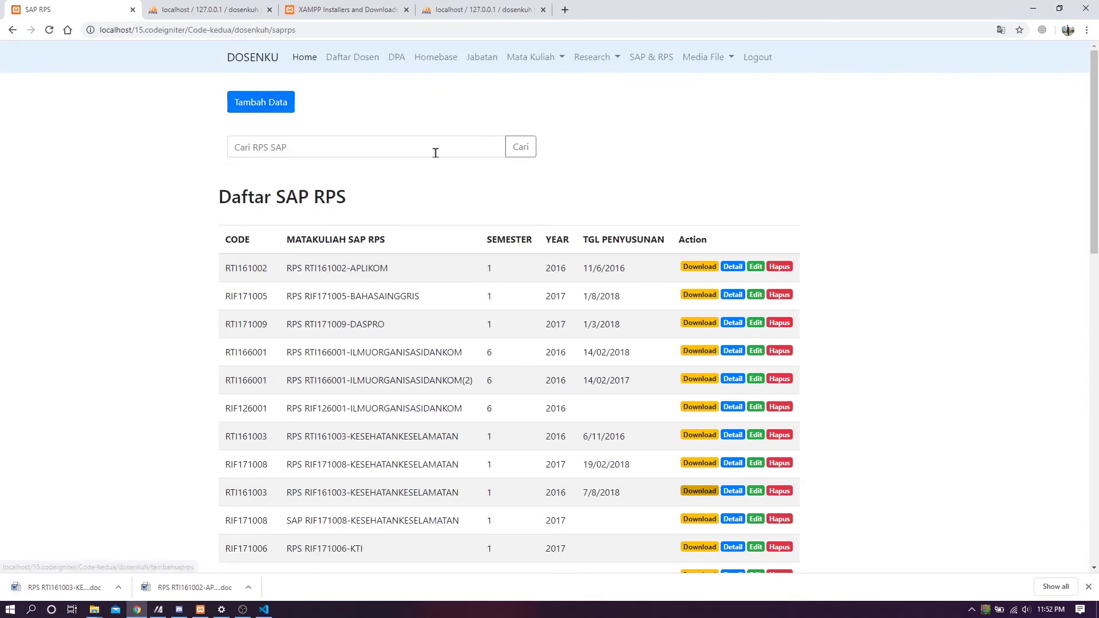
{"action": "left_click_drag", "start_coordinate": [273, 199], "coordinate": [432, 196]}
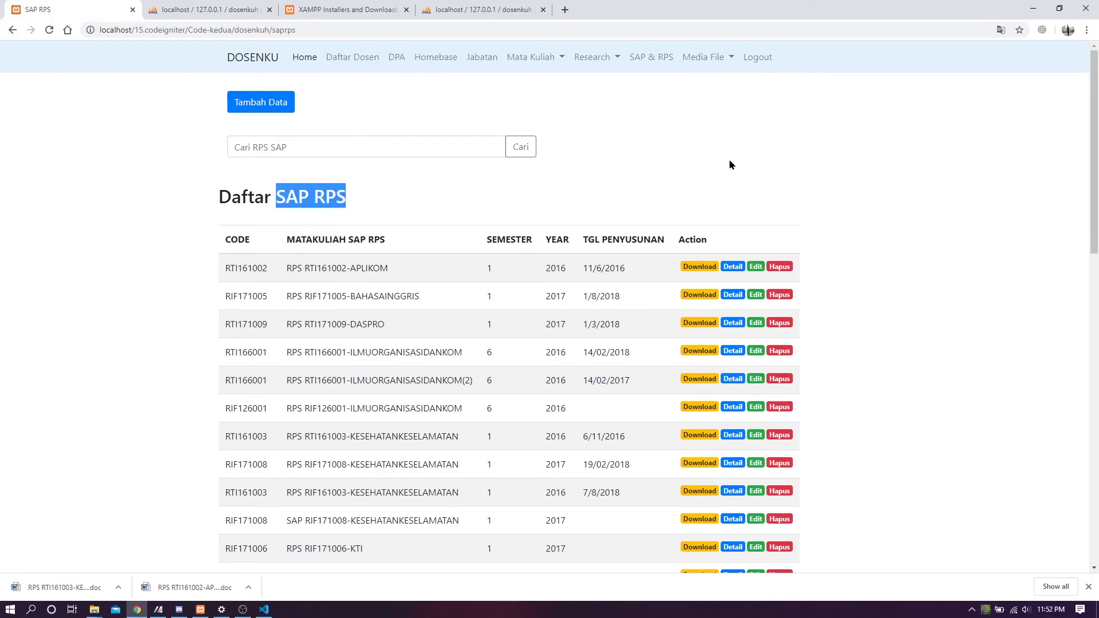
{"action": "left_click", "coordinate": [338, 97]}
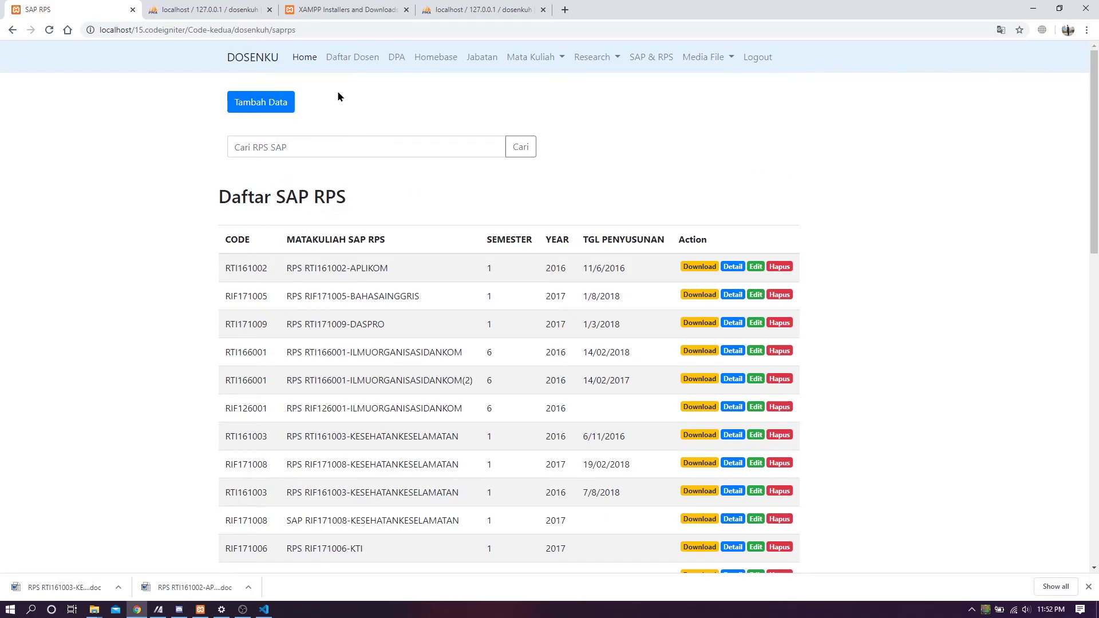
- In a new SAP RPS form, enter code RTI164003, date 27/01/2020, semester 4, year 2016
{"action": "left_click", "coordinate": [278, 105]}
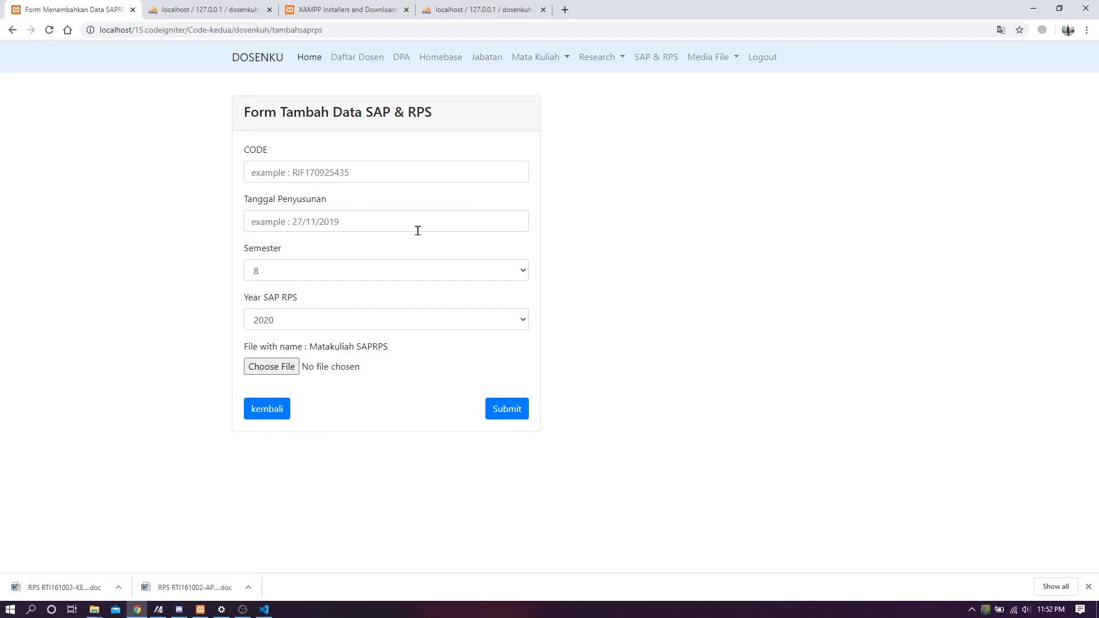
{"action": "left_click", "coordinate": [433, 174]}
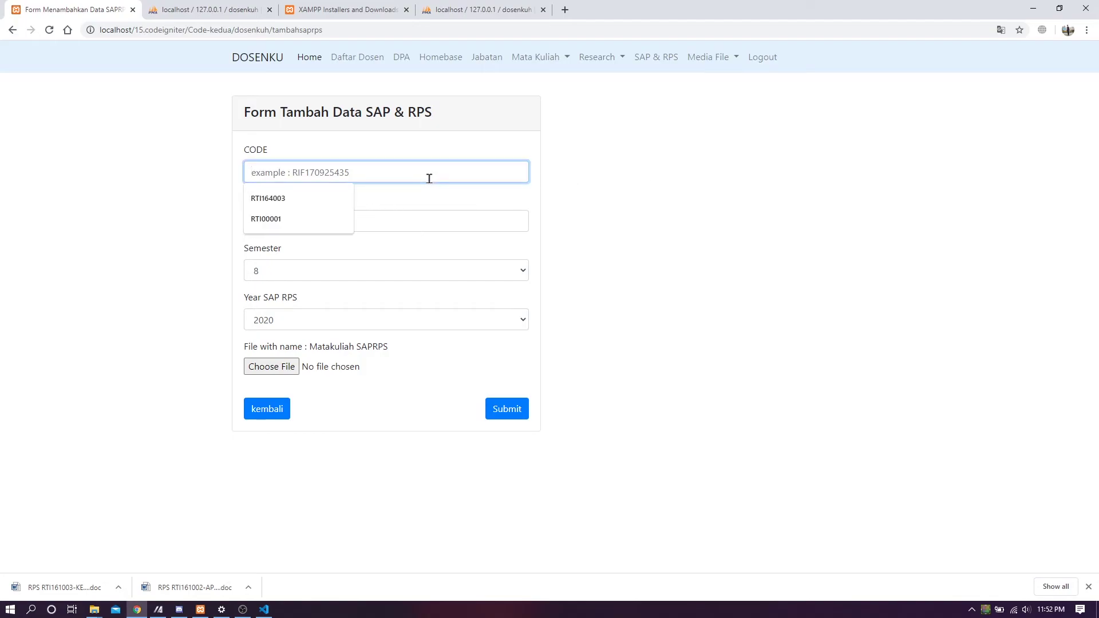
{"action": "left_click", "coordinate": [321, 198]}
{"action": "left_click", "coordinate": [308, 223]}
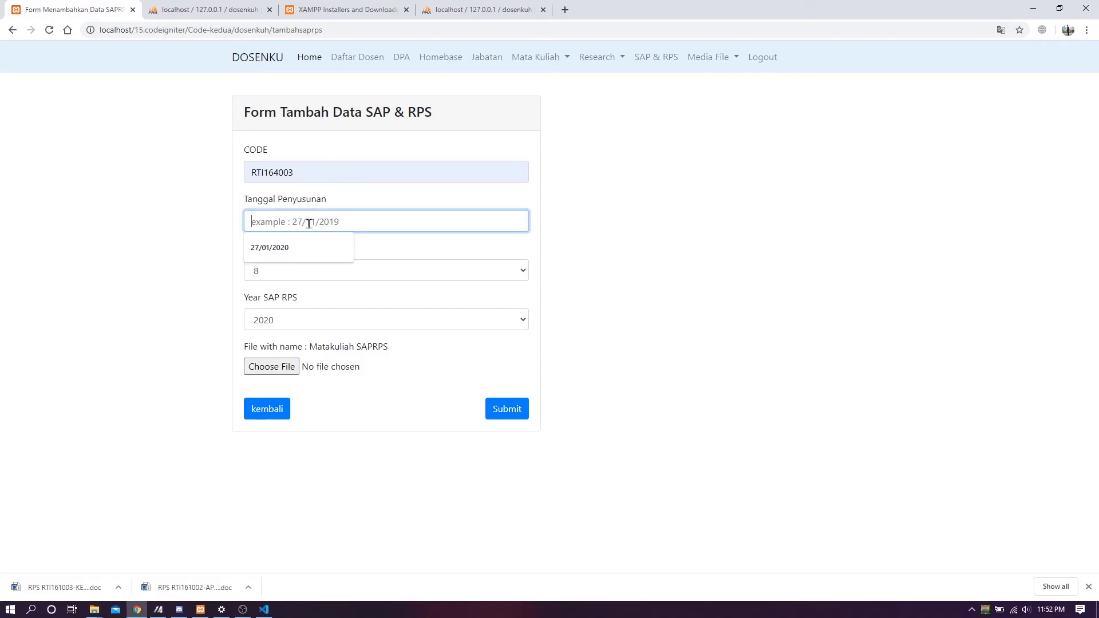
{"action": "left_click", "coordinate": [297, 248]}
{"action": "left_click", "coordinate": [296, 278]}
{"action": "left_click", "coordinate": [296, 278]}
{"action": "left_click", "coordinate": [295, 277]}
{"action": "left_click", "coordinate": [295, 277]}
{"action": "left_click", "coordinate": [293, 277]}
{"action": "left_click", "coordinate": [290, 324]}
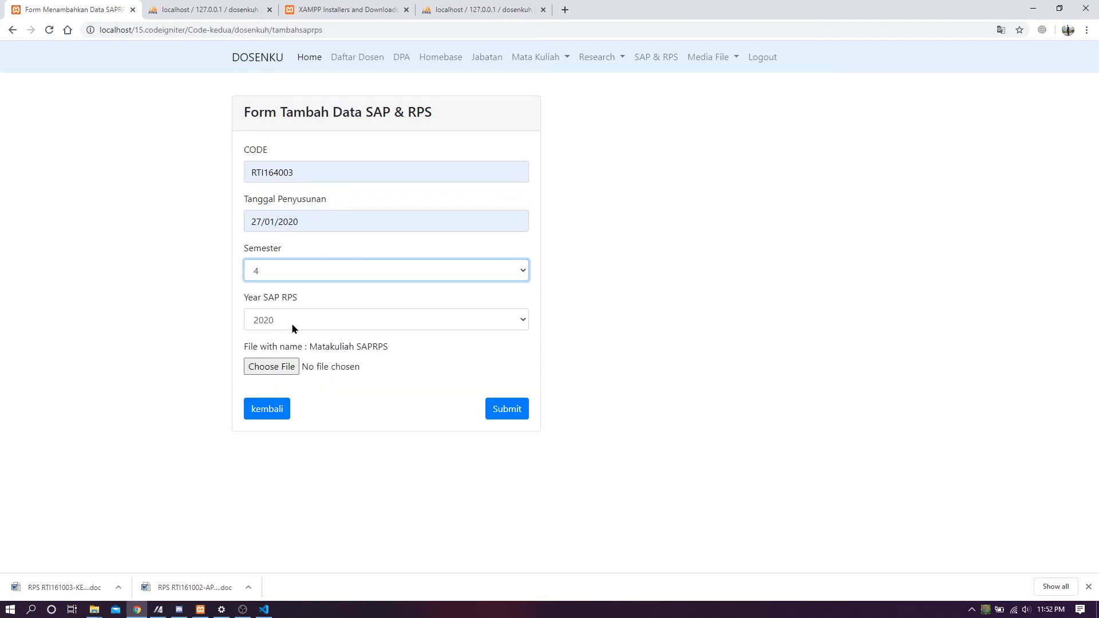
{"action": "left_click", "coordinate": [324, 323]}
{"action": "left_click", "coordinate": [311, 338]}
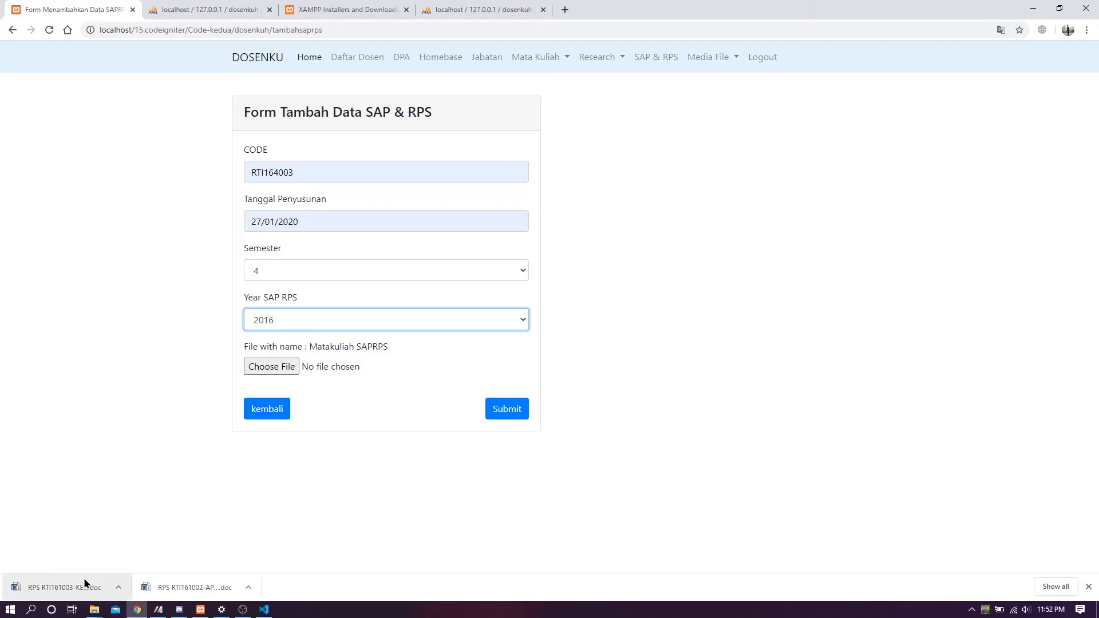
- Attach RPS RTI164003-KB-TERBARU.doc from Downloads and submit the new entry
{"action": "left_click", "coordinate": [94, 610]}
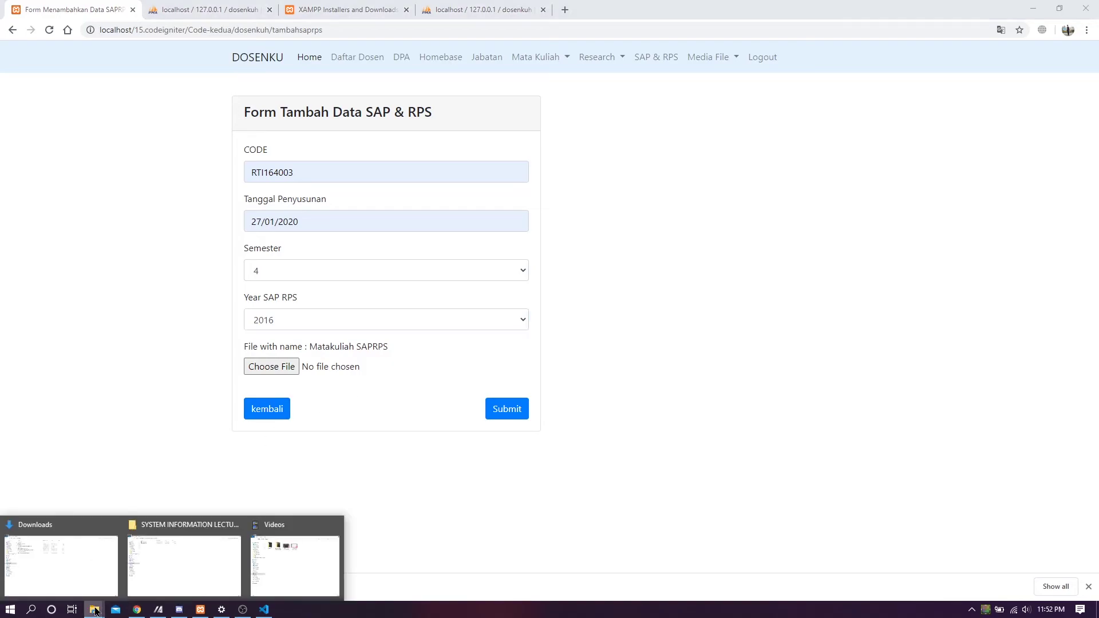
{"action": "left_click", "coordinate": [99, 576]}
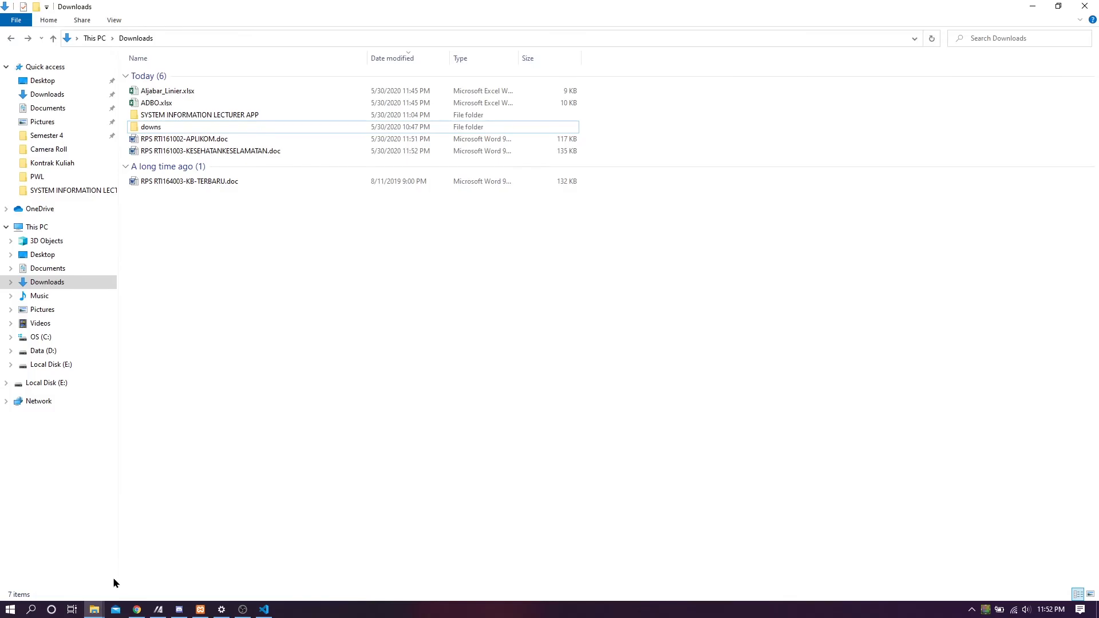
{"action": "key", "text": "alt+Tab"}
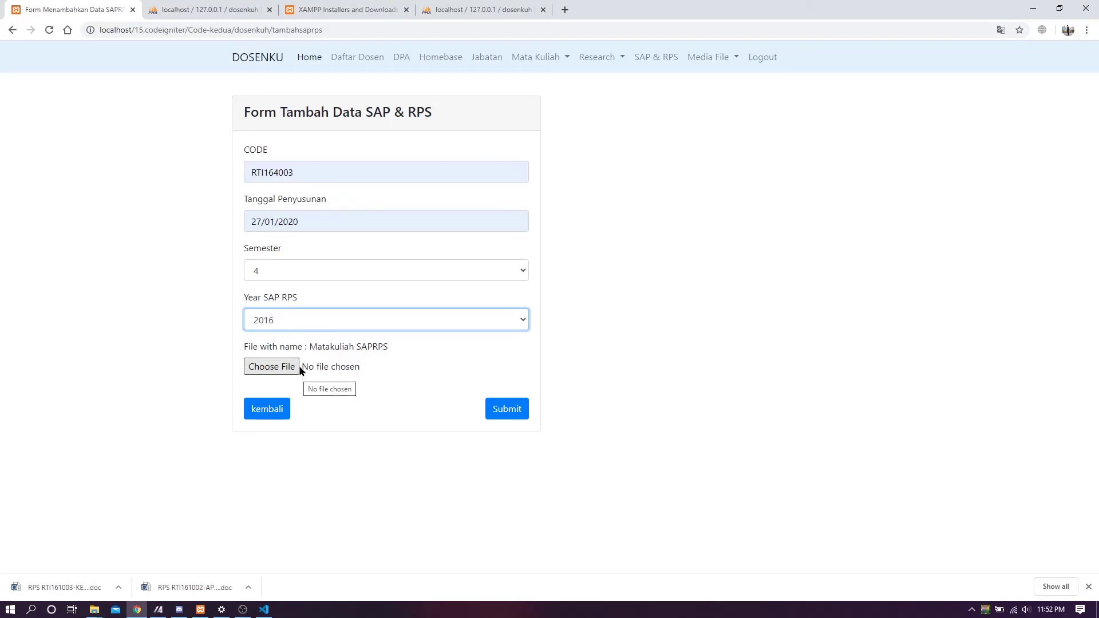
{"action": "left_click", "coordinate": [285, 368]}
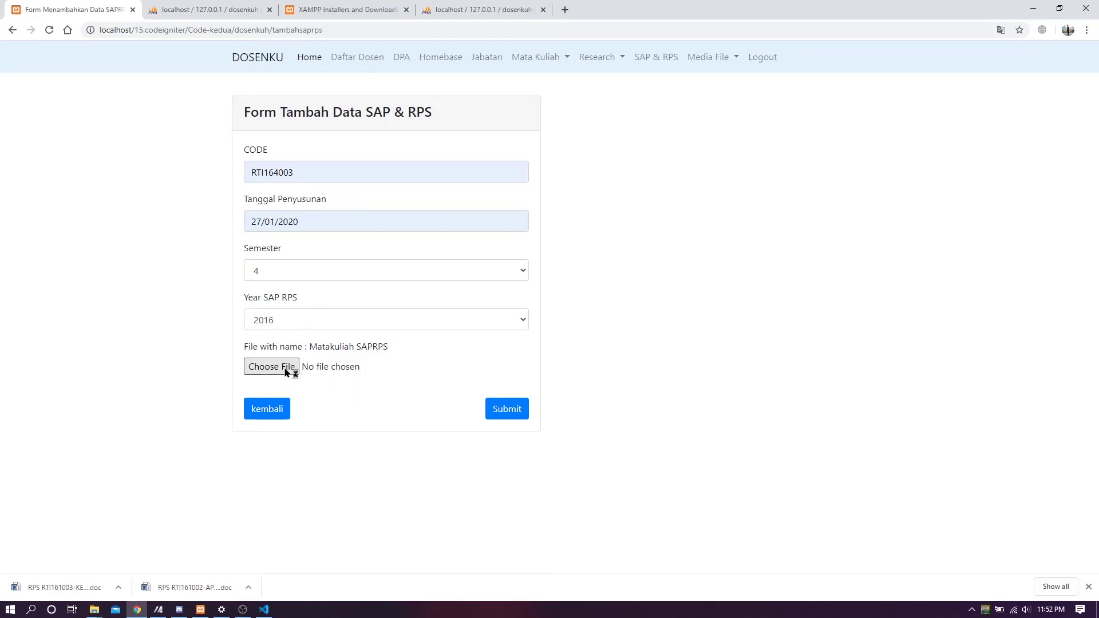
{"action": "left_click", "coordinate": [172, 189]}
{"action": "left_click", "coordinate": [622, 553]}
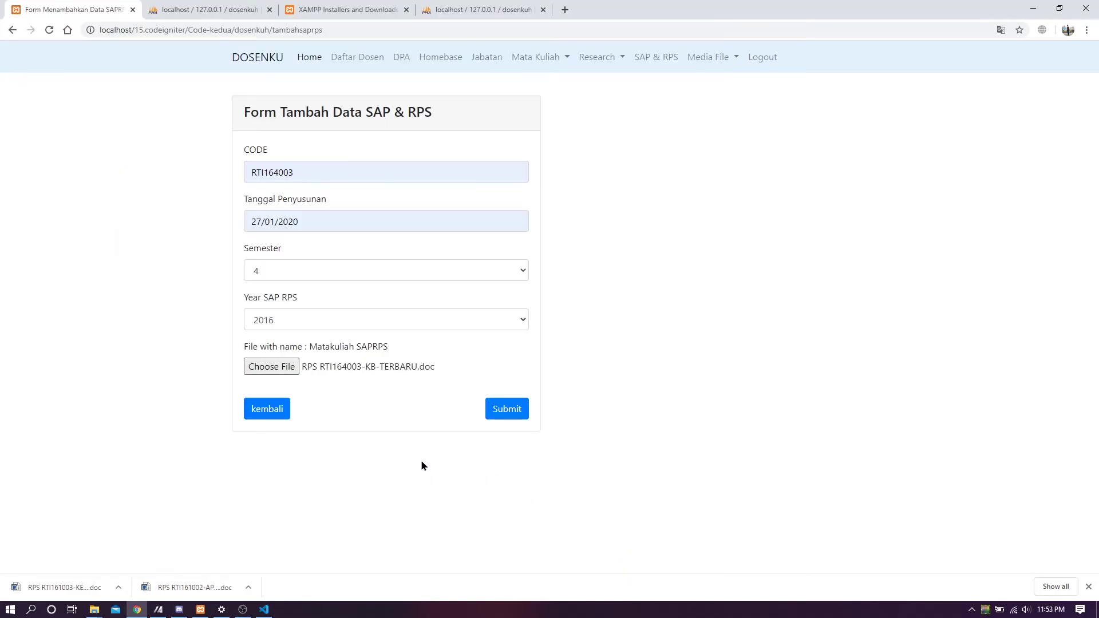
{"action": "left_click", "coordinate": [503, 416]}
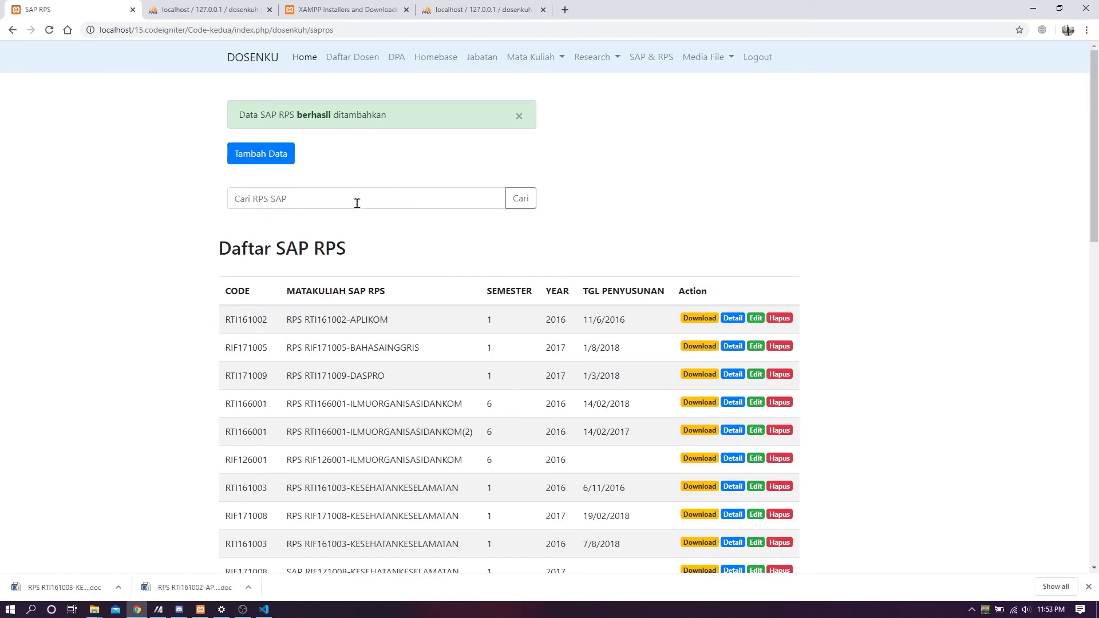
- Search the SAP RPS list for 'terbaru' to check the RTI164003 KB-TERBARU entries
{"action": "left_click", "coordinate": [358, 199]}
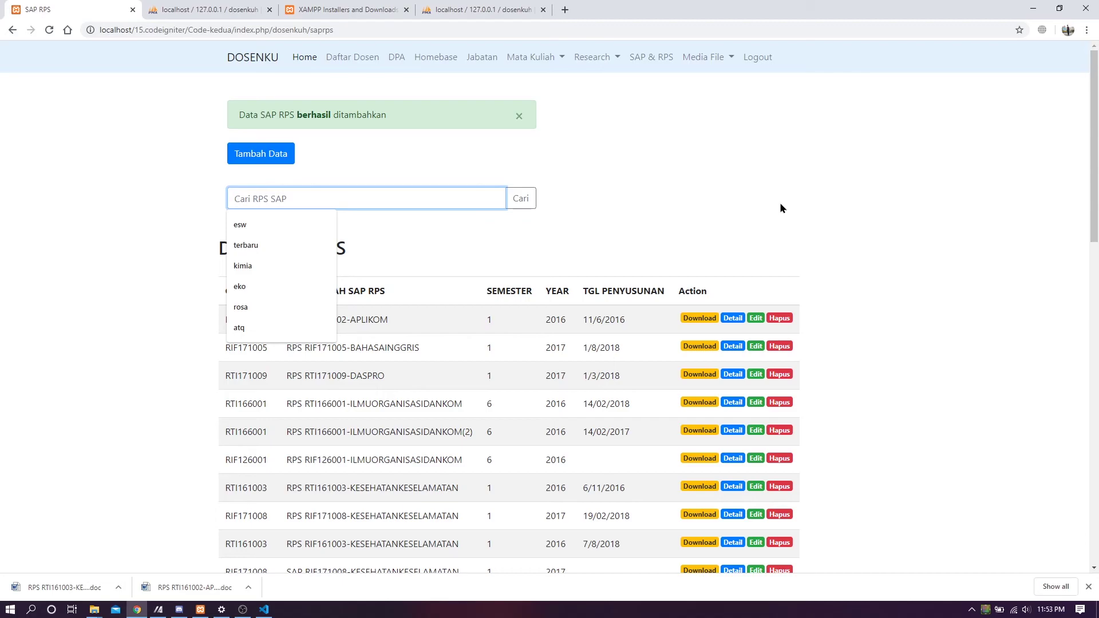
{"action": "type", "text": "terbaru"}
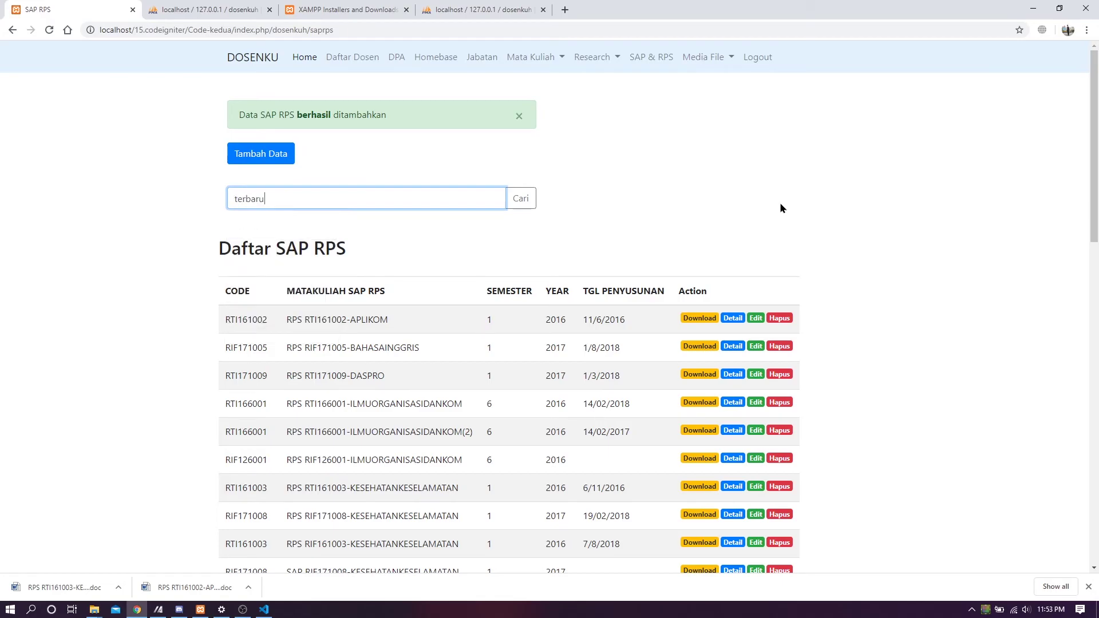
{"action": "key", "text": "Return"}
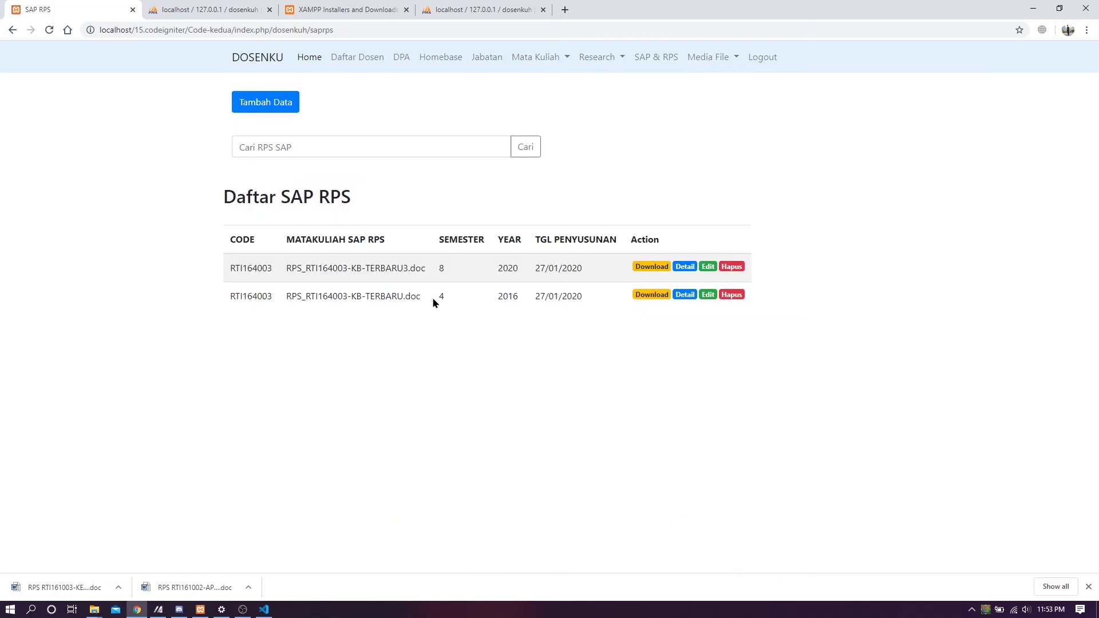
{"action": "left_click_drag", "start_coordinate": [287, 267], "coordinate": [426, 269]}
{"action": "left_click", "coordinate": [441, 328]}
- Return to the full Daftar SAP RPS list
{"action": "left_click", "coordinate": [707, 63]}
{"action": "left_click", "coordinate": [866, 130]}
{"action": "left_click", "coordinate": [661, 62]}
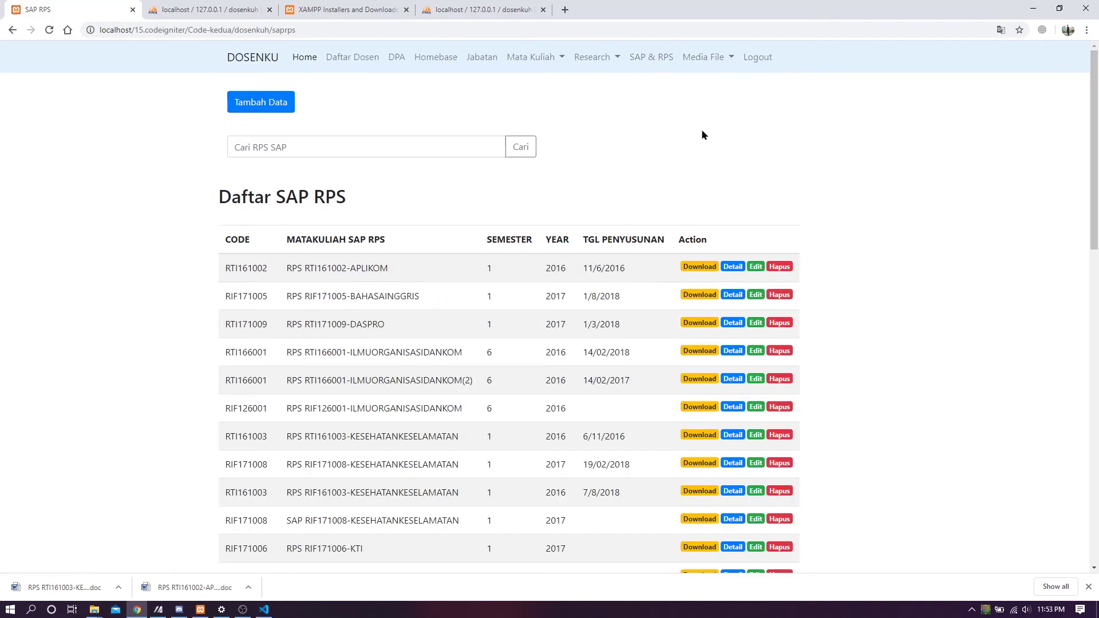
- From Media File > Export File, export all tb_dosenkuh tables as dosenkuh.xls
{"action": "left_click", "coordinate": [708, 61]}
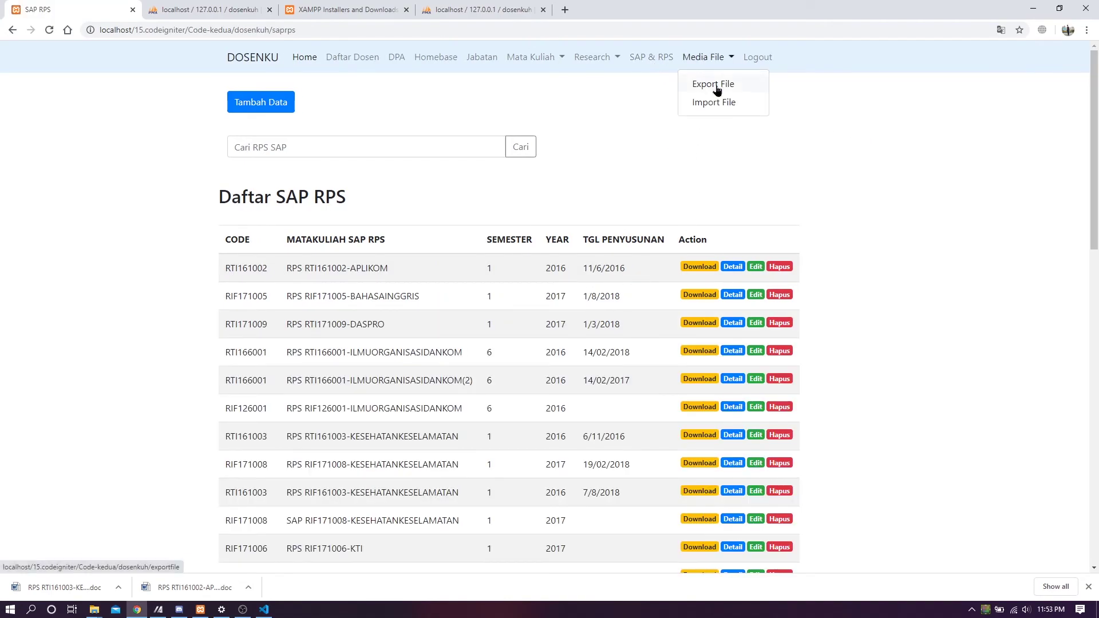
{"action": "left_click", "coordinate": [719, 86]}
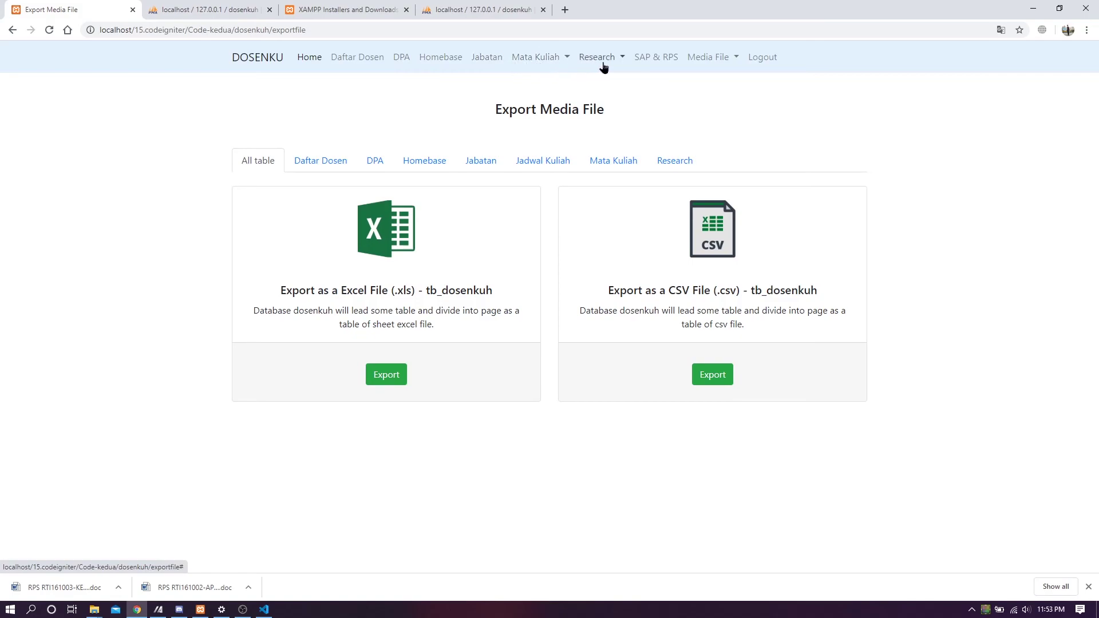
{"action": "left_click", "coordinate": [303, 163]}
{"action": "left_click", "coordinate": [259, 162]}
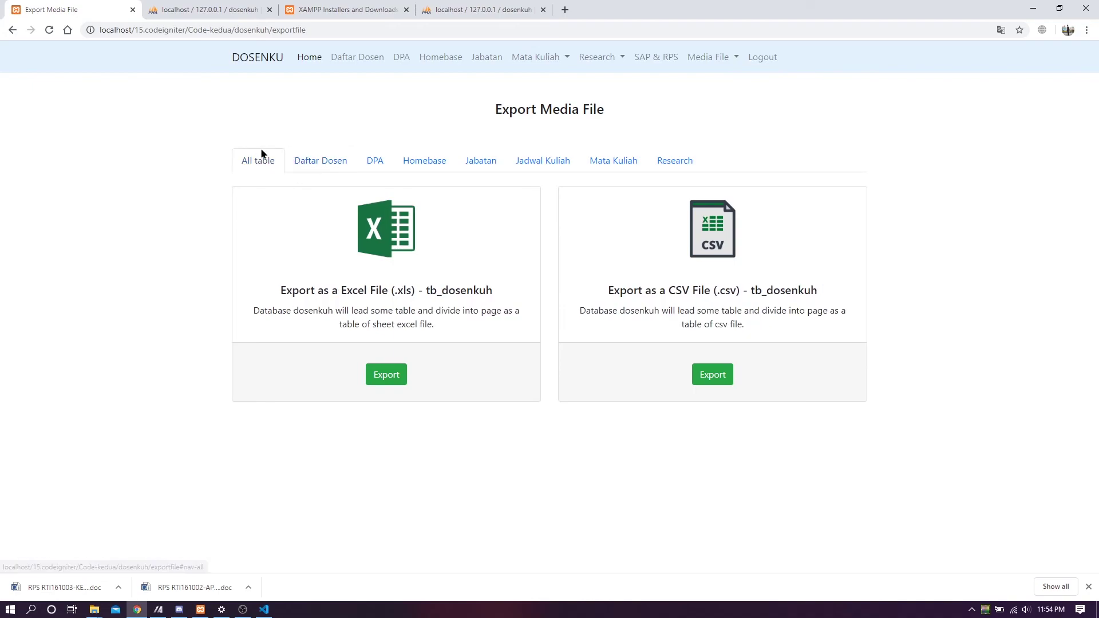
{"action": "key", "text": "Tab"}
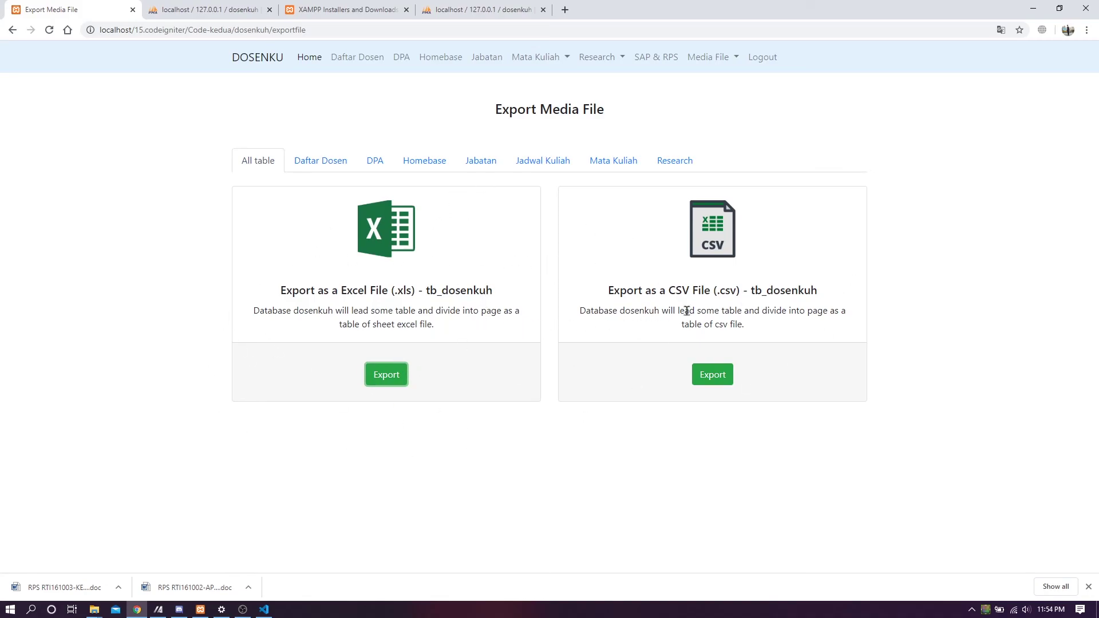
{"action": "left_click_drag", "start_coordinate": [608, 290], "coordinate": [874, 297]}
{"action": "left_click_drag", "start_coordinate": [503, 290], "coordinate": [202, 290]}
{"action": "left_click", "coordinate": [210, 260]}
{"action": "left_click_drag", "start_coordinate": [399, 292], "coordinate": [406, 292]}
{"action": "left_click_drag", "start_coordinate": [716, 292], "coordinate": [711, 292]}
{"action": "left_click", "coordinate": [396, 375]}
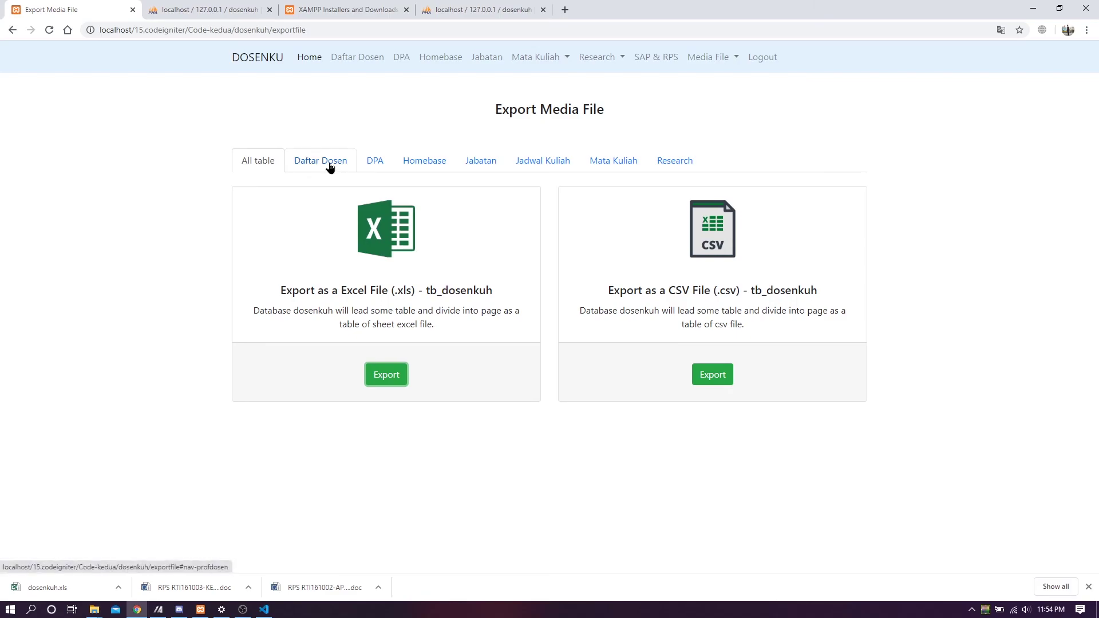
- Export the Homebase table as tb_homebase.csv
{"action": "left_click", "coordinate": [431, 165]}
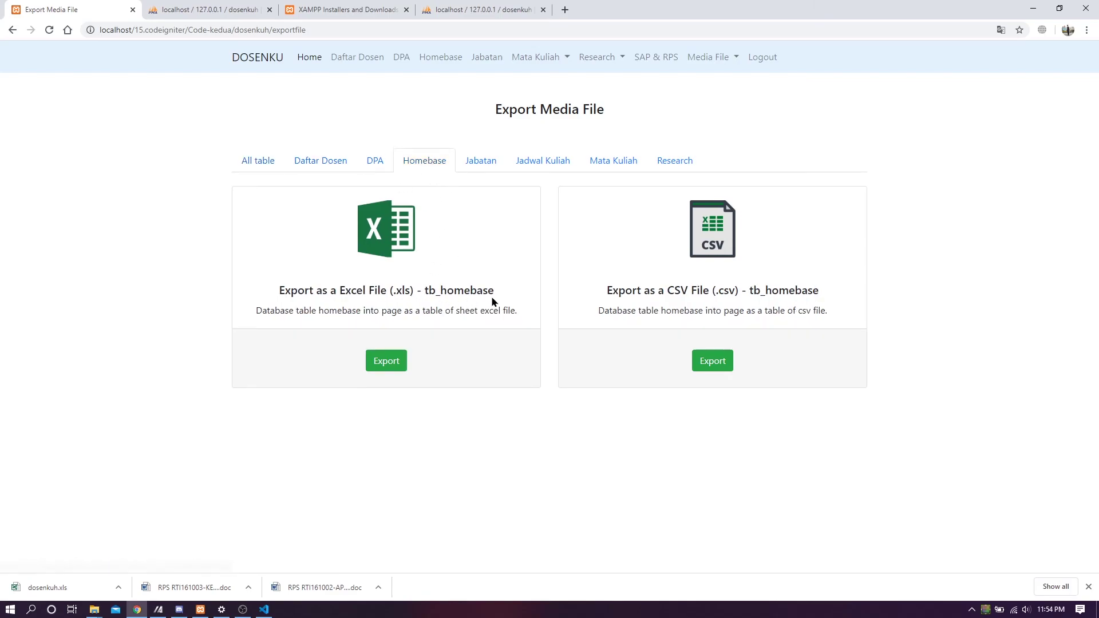
{"action": "left_click_drag", "start_coordinate": [761, 292], "coordinate": [827, 309]}
{"action": "left_click", "coordinate": [823, 304]}
{"action": "left_click", "coordinate": [712, 359]}
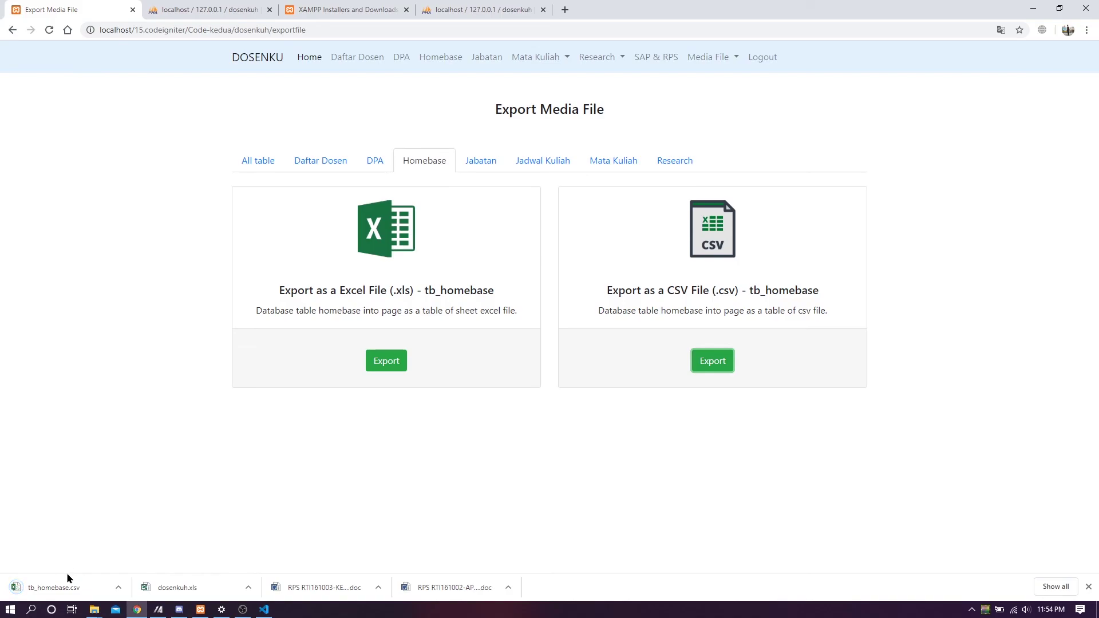